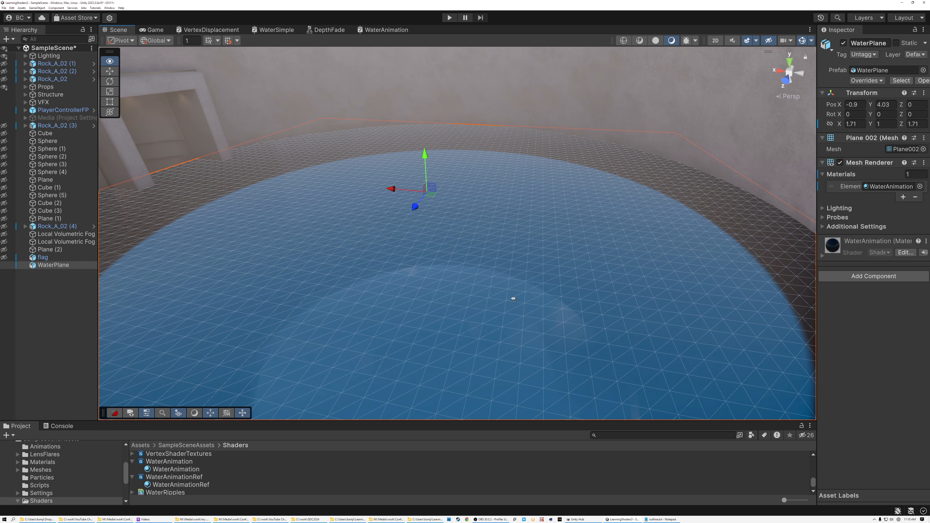
right_click_drag(464, 285, 489, 288)
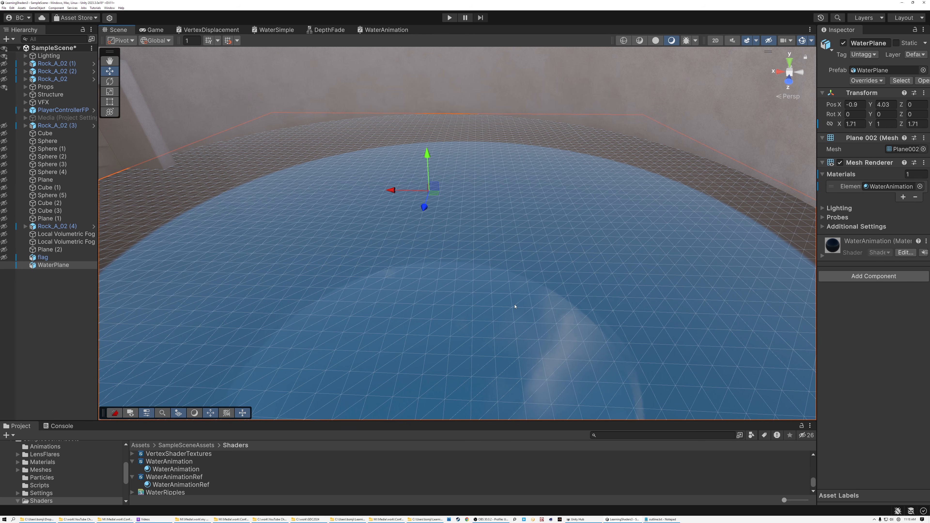
right_click_drag(512, 306, 465, 304)
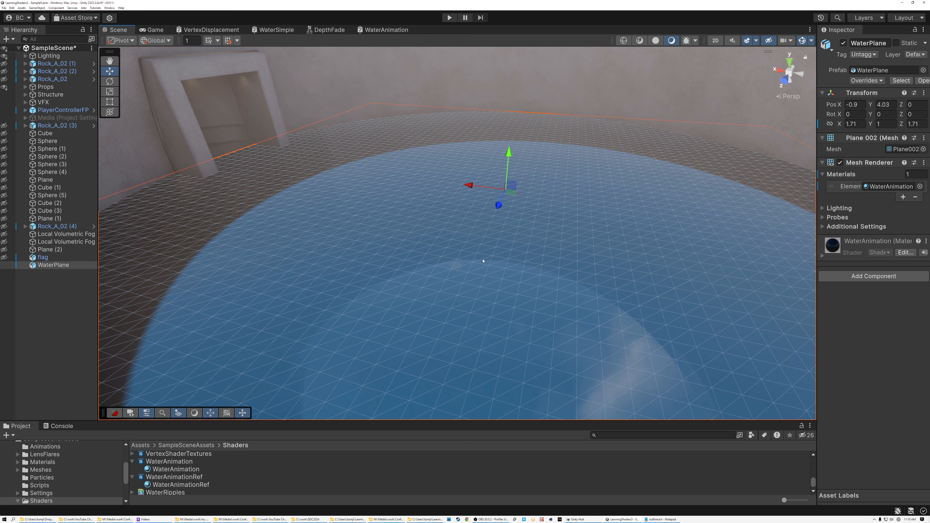
right_click_drag(459, 283, 489, 299)
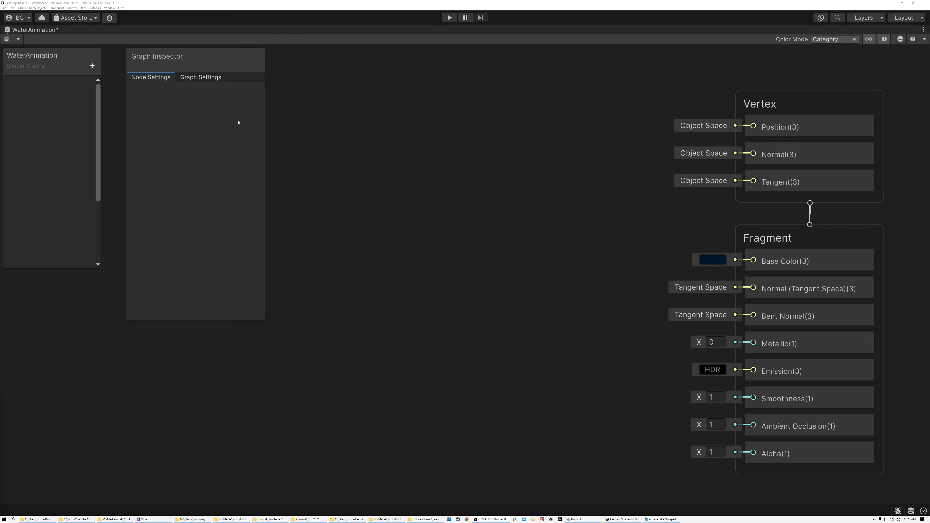
Step: Add a Vector 3 property named WaveDirection with a default value of 1, 0, 0 to the shader graph
left_click(92, 66)
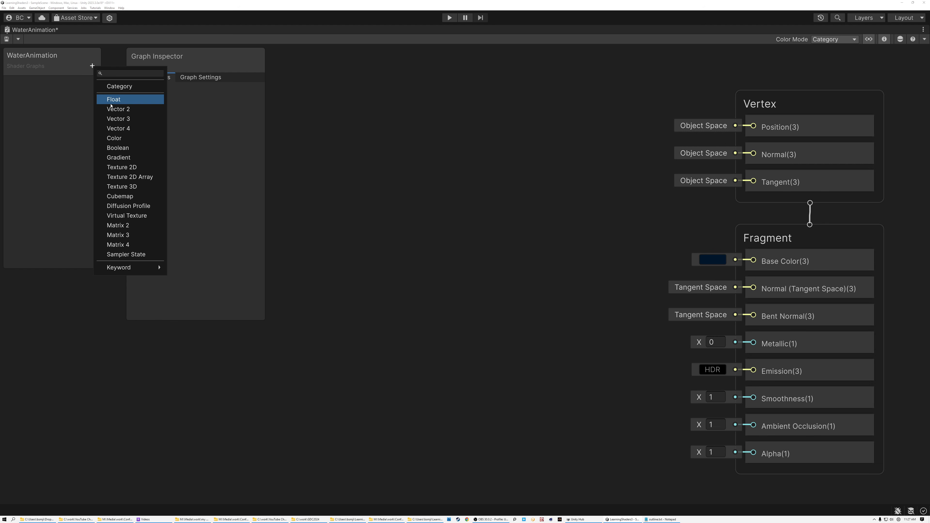
left_click(115, 119)
type("WaveDirection")
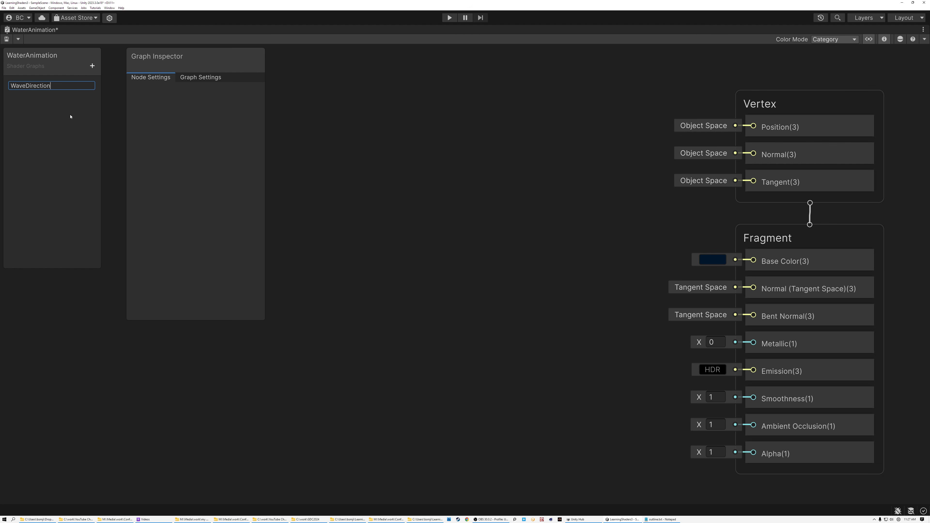
key("Return")
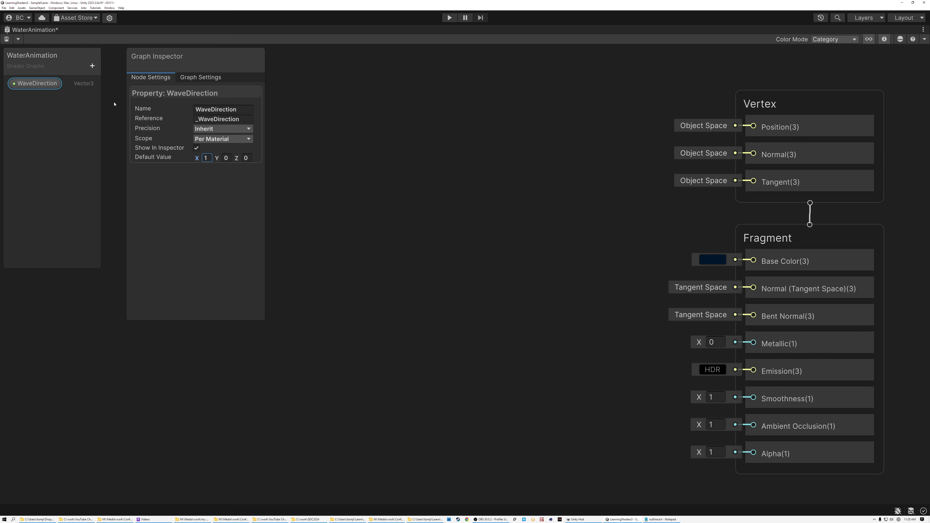
Step: Add a Float property named WaveLength and set its default value to 4.5
left_click(92, 66)
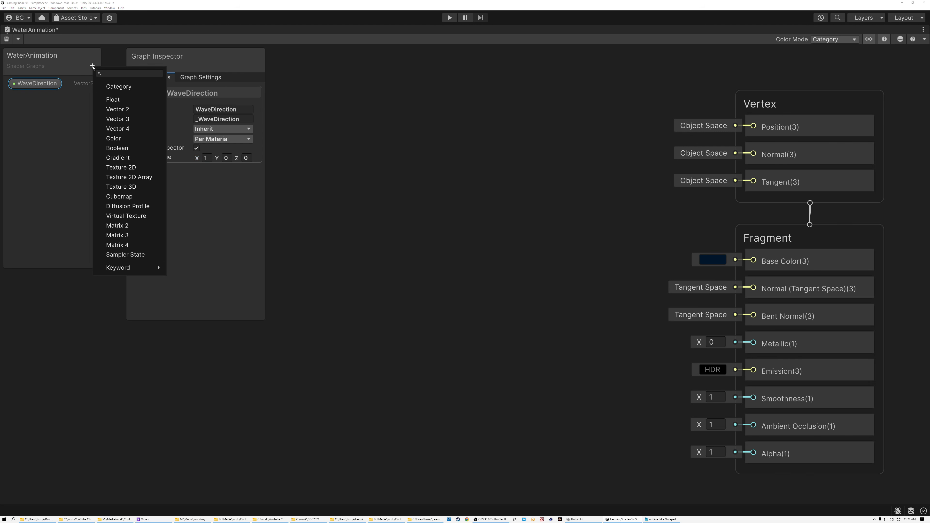
left_click(112, 99)
type("Wa")
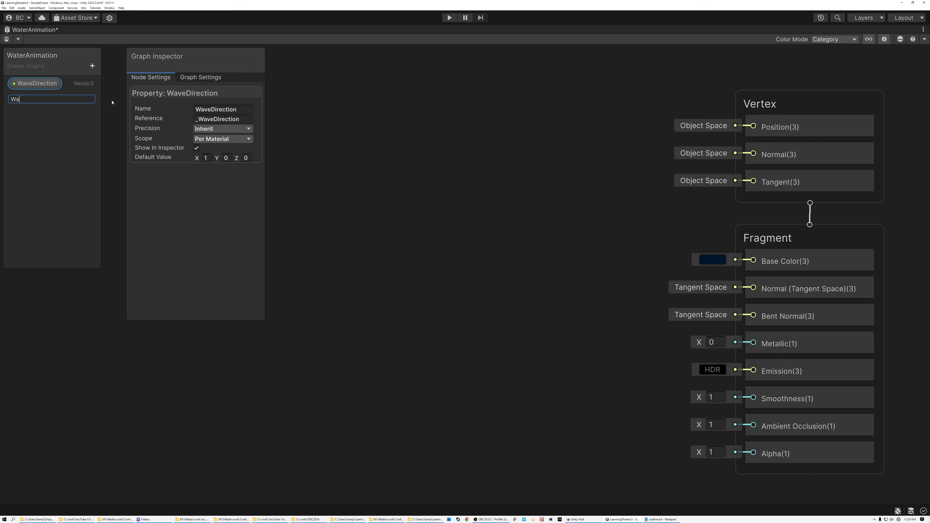
type("veLe")
type("nght")
key("BackSpace")
key("BackSpace")
type("th")
key("Return")
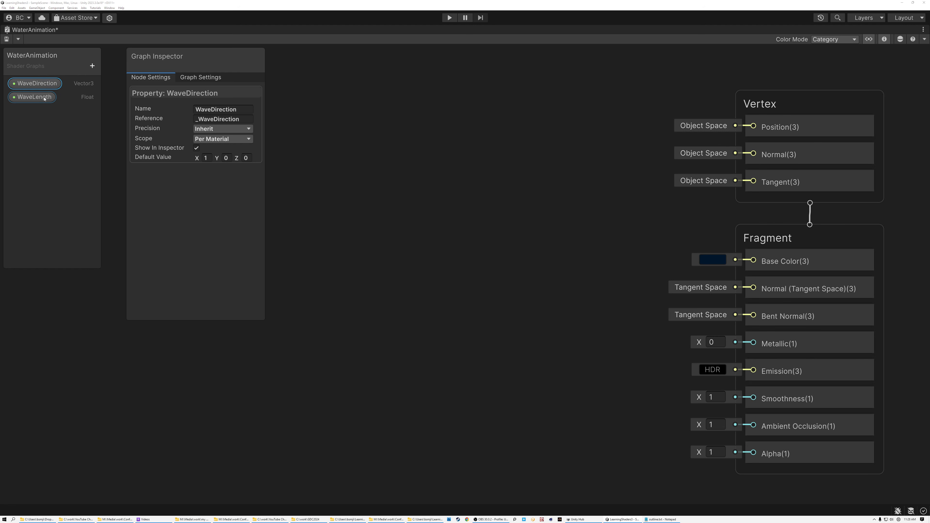
left_click(35, 96)
left_click(215, 158)
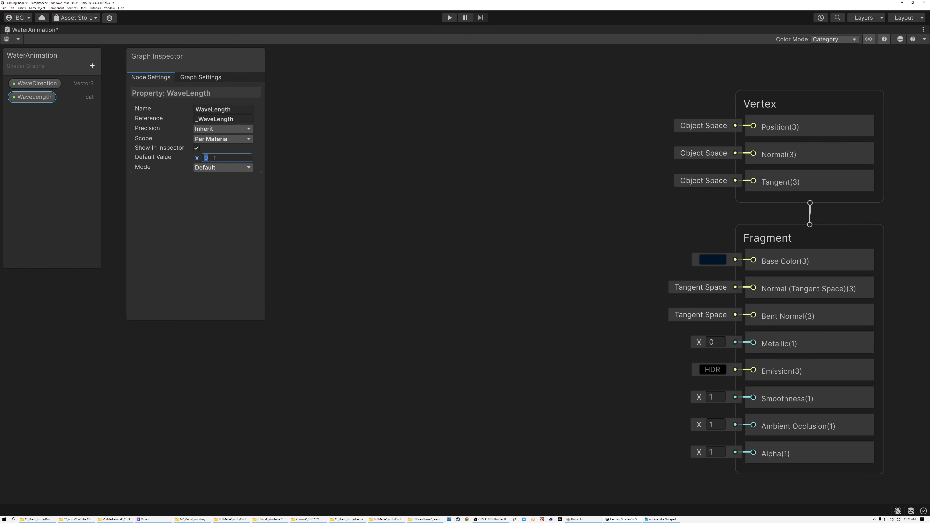
type("4.5")
Step: Add a Float property named WaveHeight and set its default value to 0.2
left_click(92, 66)
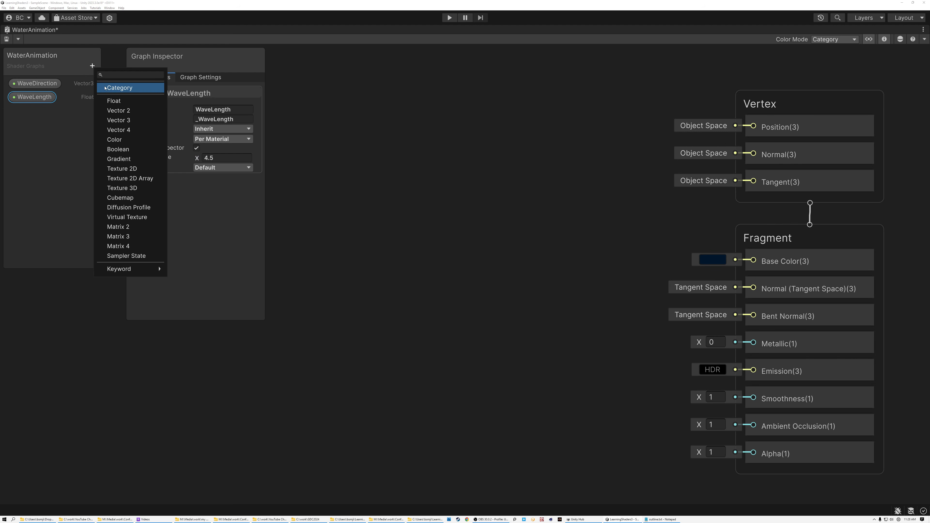
left_click(112, 101)
type("WaveHer")
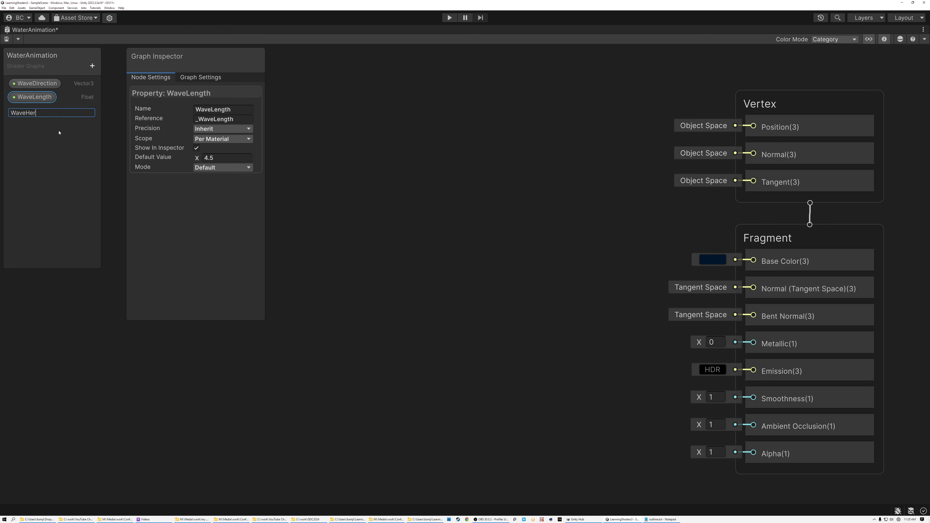
key("BackSpace")
type("ight")
key("Return")
left_click(220, 158)
type("0.2")
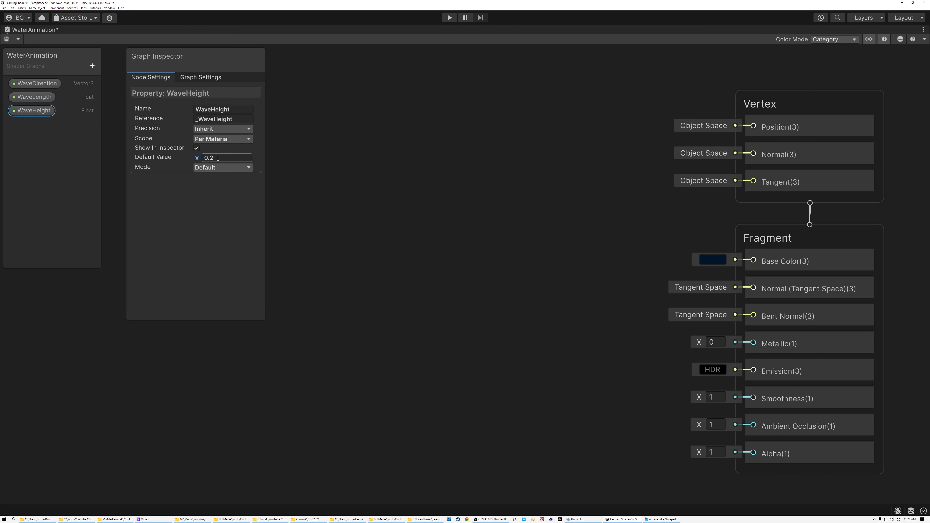
key("Return")
Step: Hide the Graph Inspector to clear the working area beside the Vertex block
left_click(884, 39)
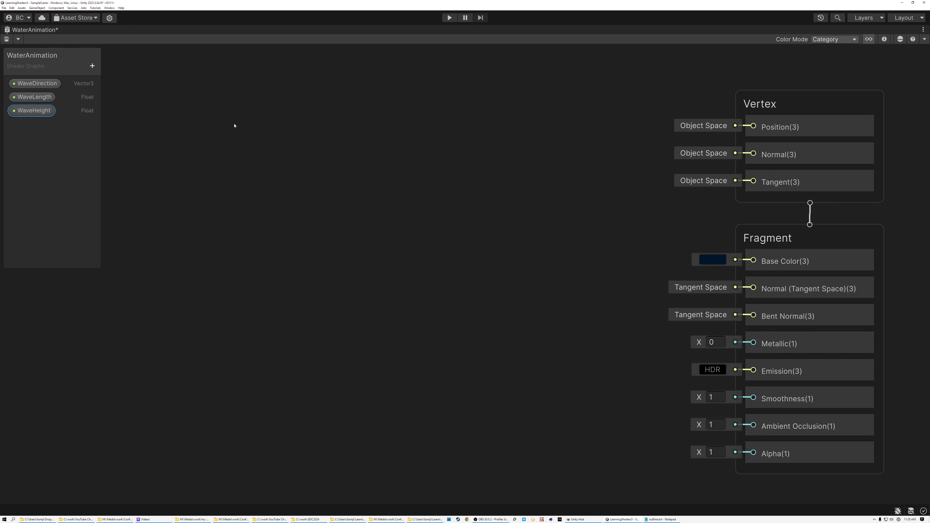
middle_click_drag(183, 176, 270, 180)
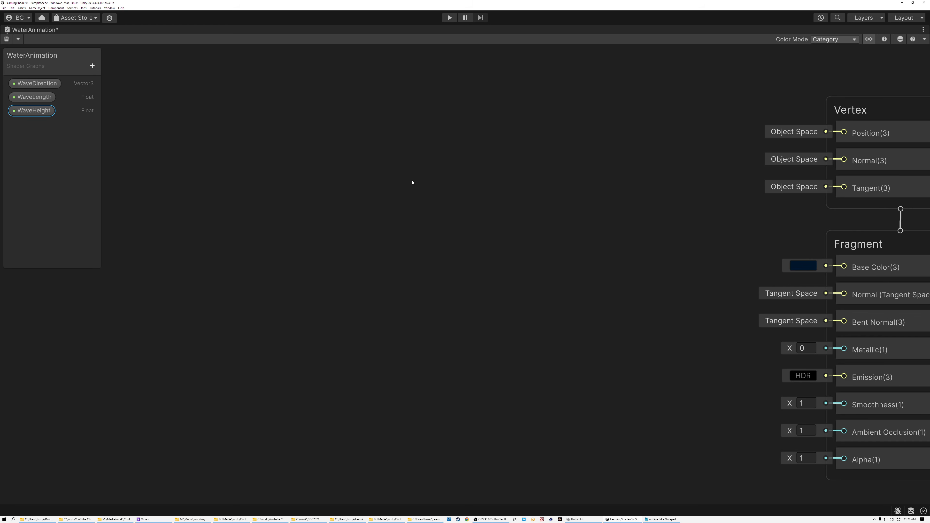
middle_click_drag(454, 190, 247, 210)
scroll(352, 204, "up", 3)
middle_click_drag(405, 195, 301, 268)
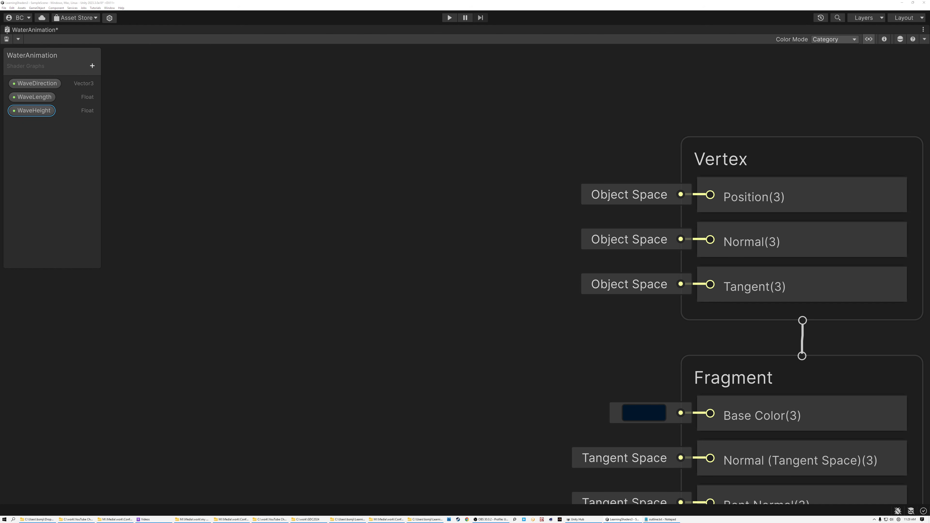
Step: Add a Constant node set to TAU and place it beside the blackboard, well away from the Vertex block
left_click(205, 208)
key("space")
type("cont")
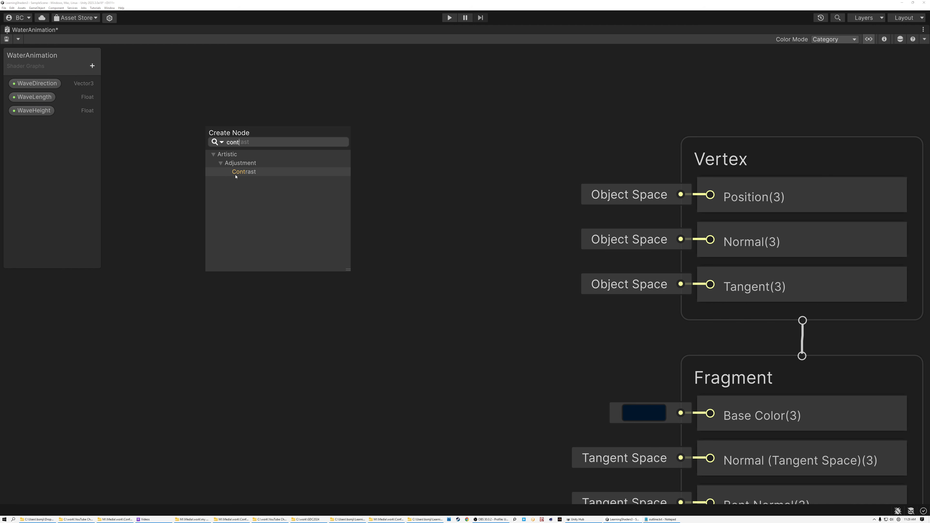
key("BackSpace")
type("st")
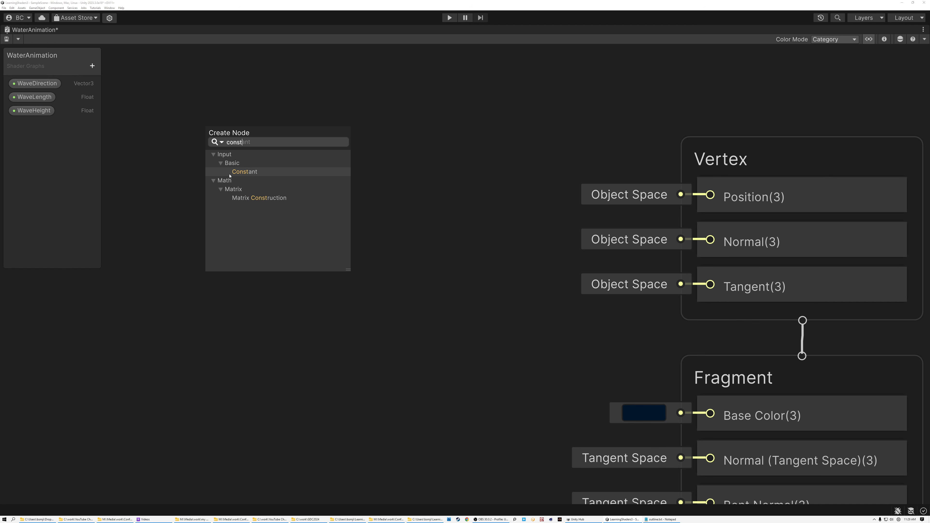
left_click(250, 172)
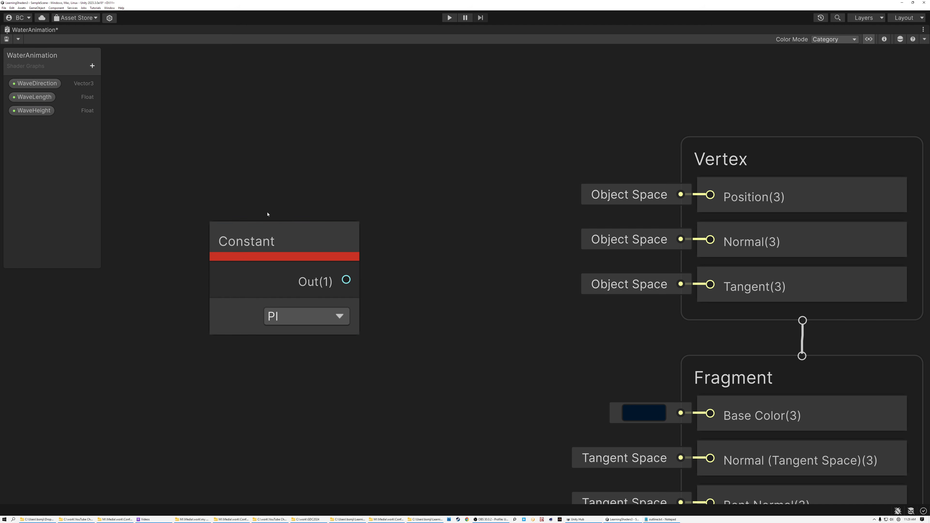
left_click(289, 318)
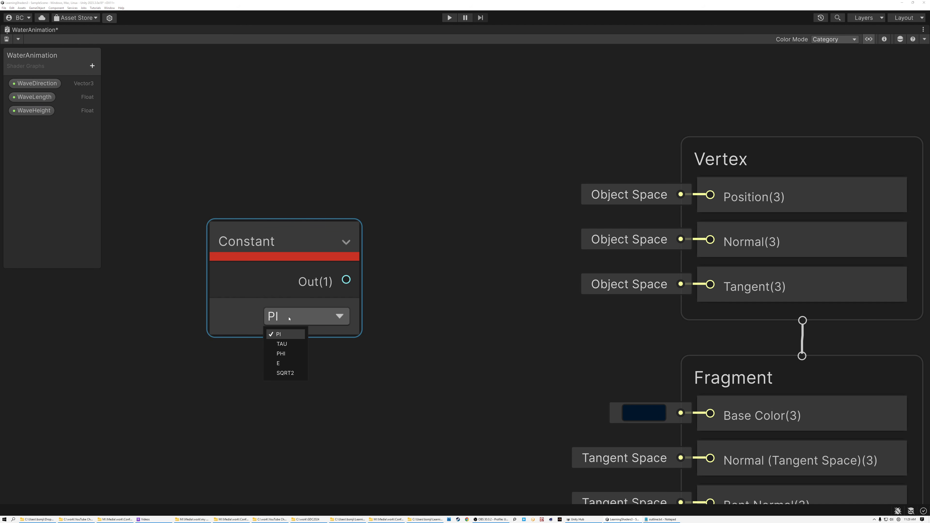
left_click(284, 344)
left_click_drag(306, 263, 243, 189)
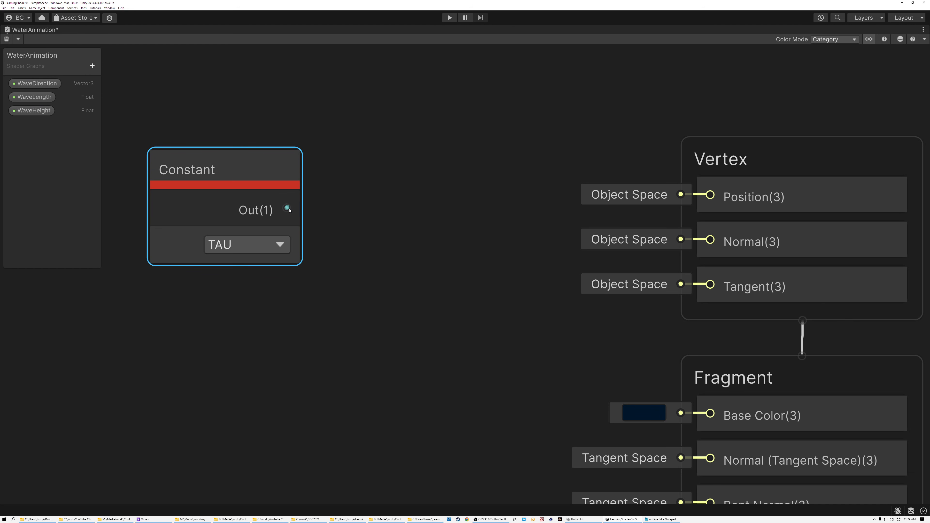
Step: Create a Divide node with the TAU constant feeding its A input
left_click_drag(286, 208, 367, 227)
type("divi")
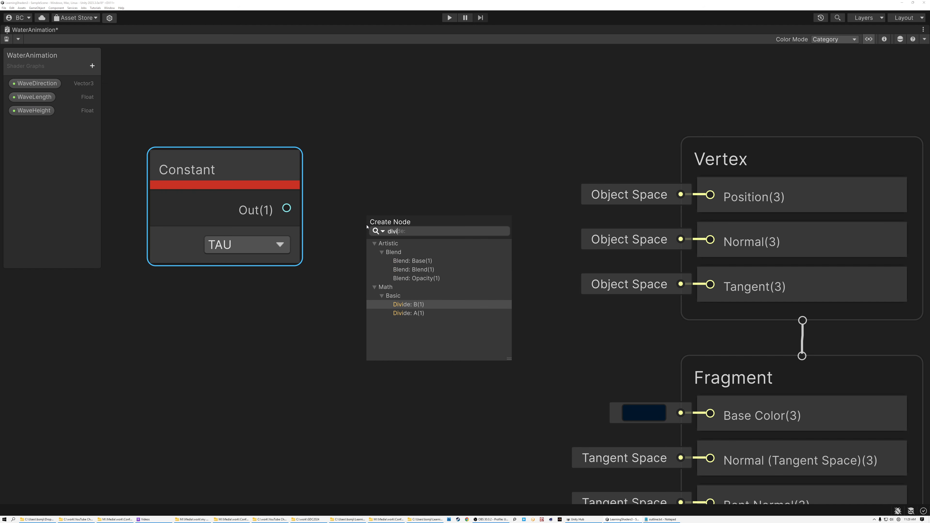
left_click(409, 312)
Step: Place the WaveLength property below the Constant node, connect it to the Divide node's B input and collapse the Divide preview
left_click(41, 100)
left_click_drag(207, 304, 145, 287)
left_click(463, 295)
left_click(257, 303)
left_click_drag(267, 303, 368, 261)
left_click(283, 225)
left_click(418, 216, "shift")
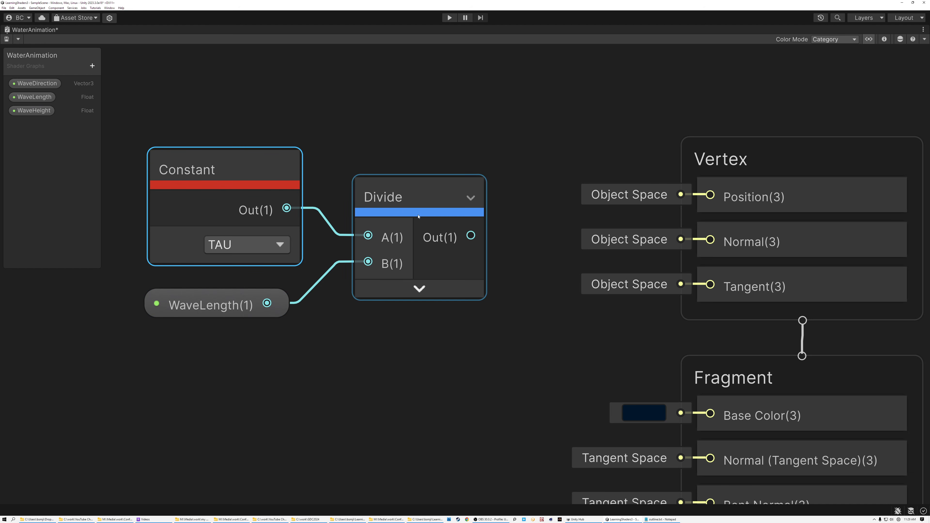
Step: Align the Divide node with the Constant node and move the three-node group farther from the Vertex block
scroll(418, 216, "down", 2)
left_click_drag(412, 215, 404, 195)
left_click_drag(260, 154, 405, 321)
middle_click_drag(407, 316, 607, 311)
Step: Multiply the Divide output by 9.8 with a new Multiply node, collapsing its preview and tightening the node row
left_click_drag(626, 195, 471, 195)
type("mu")
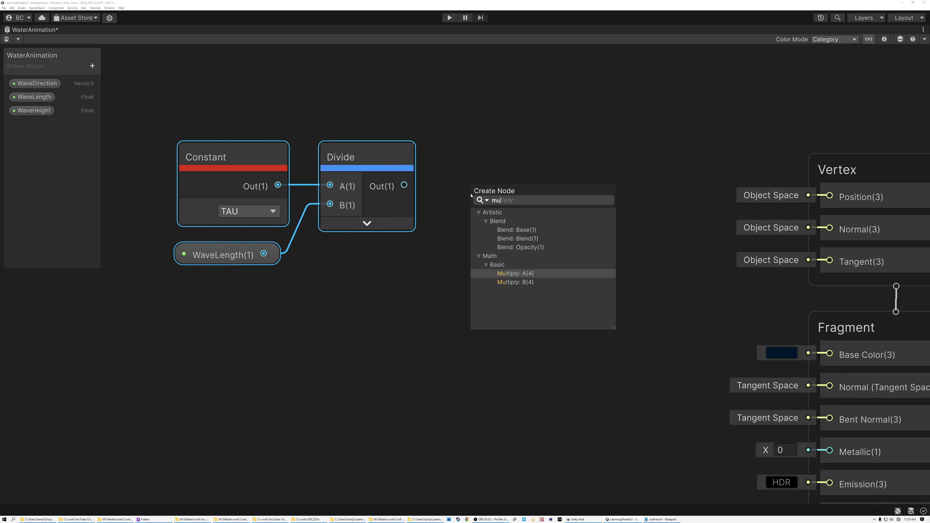
left_click(516, 274)
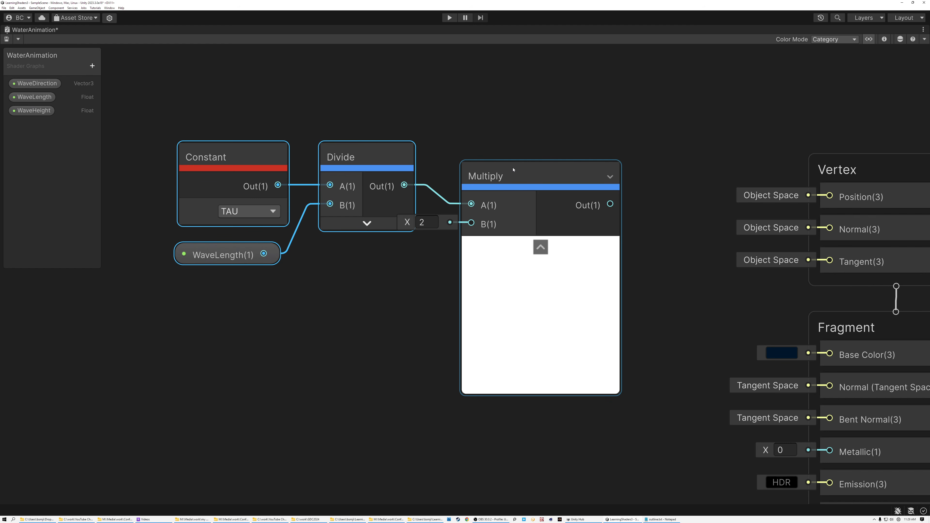
left_click_drag(515, 172, 536, 150)
left_click(450, 203)
type("9.8")
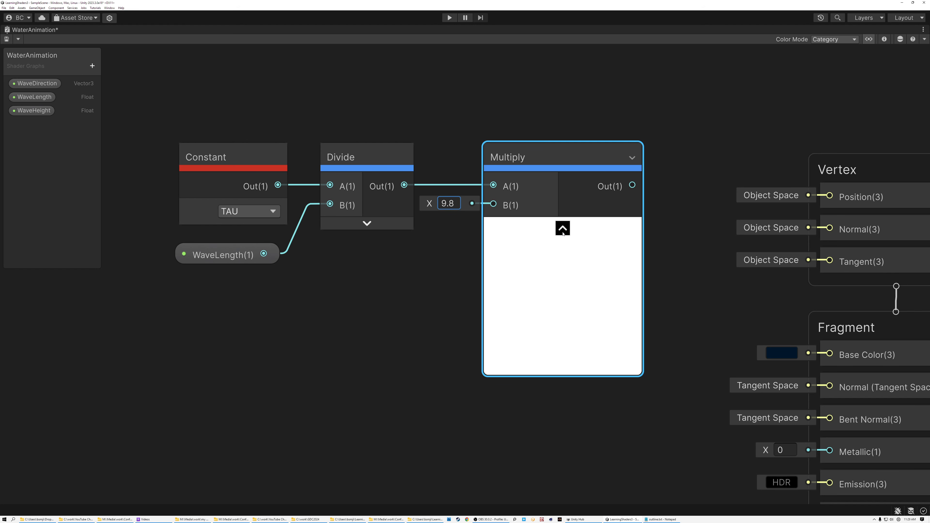
left_click(569, 234)
left_click_drag(368, 161, 353, 160)
left_click_drag(515, 161, 488, 162)
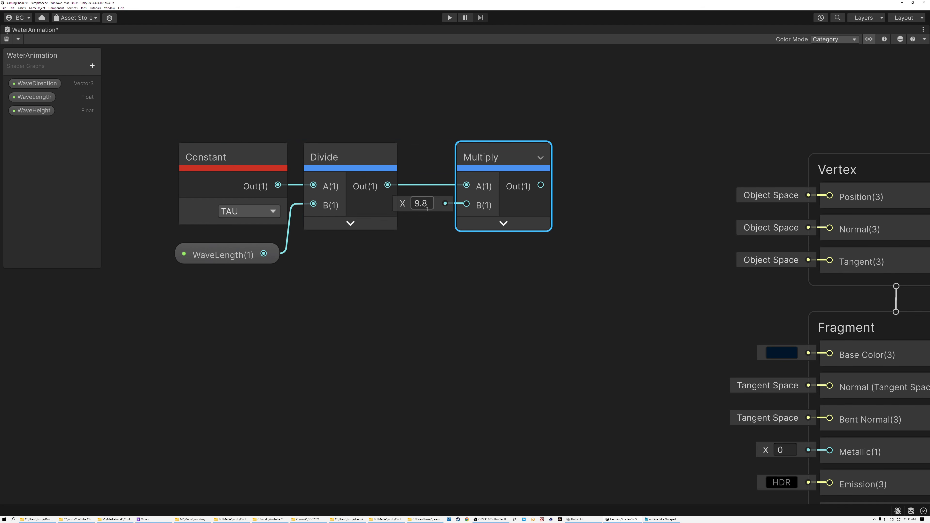
Step: Feed the Multiply output into a new Square Root node, collapse its preview and line it up in the row
key("space")
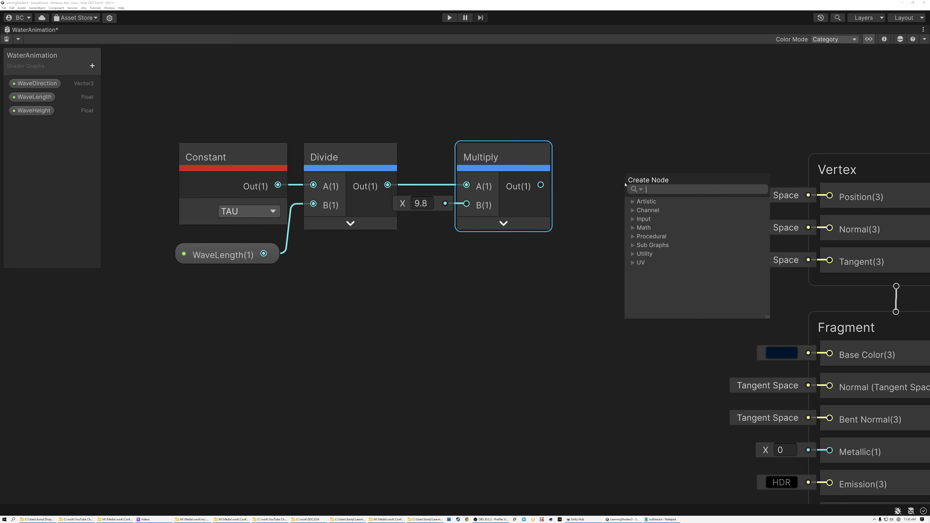
type("squa")
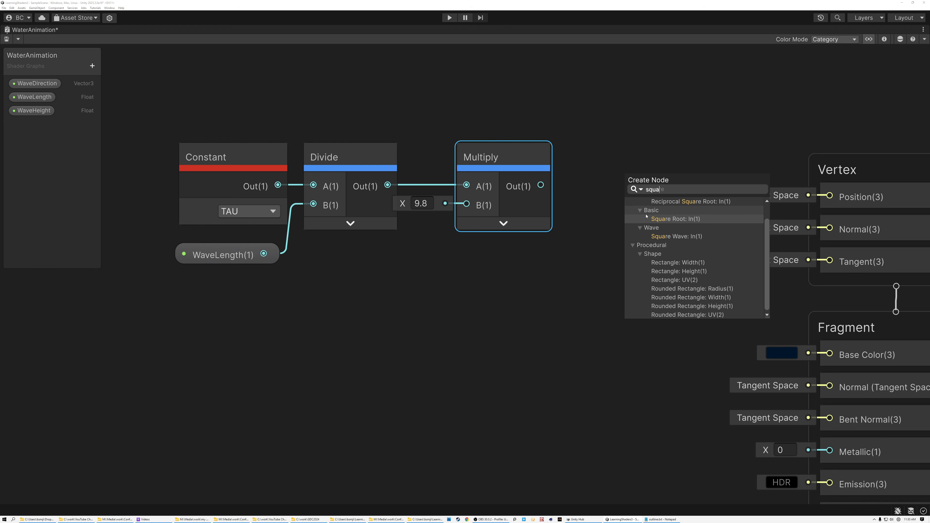
double_click(656, 217)
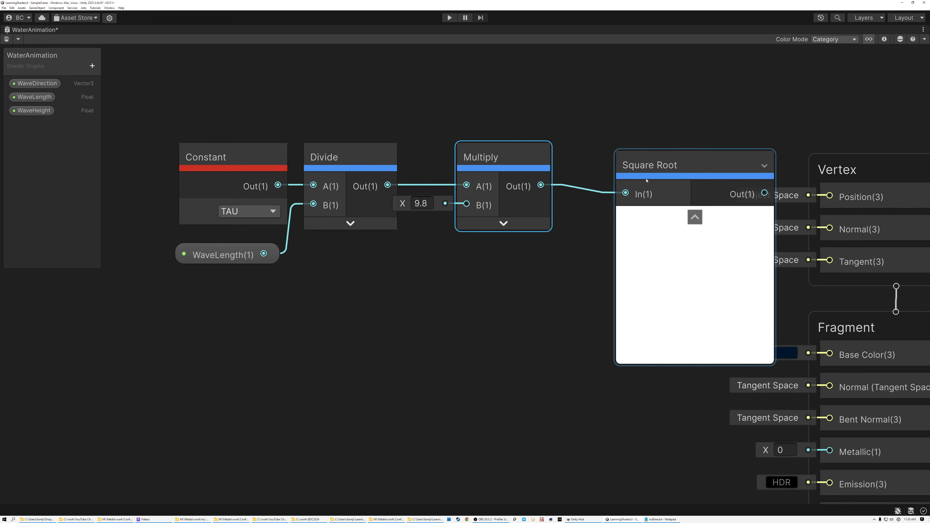
left_click(694, 217)
left_click_drag(663, 166, 608, 158)
left_click_drag(511, 158, 489, 158)
left_click(600, 158)
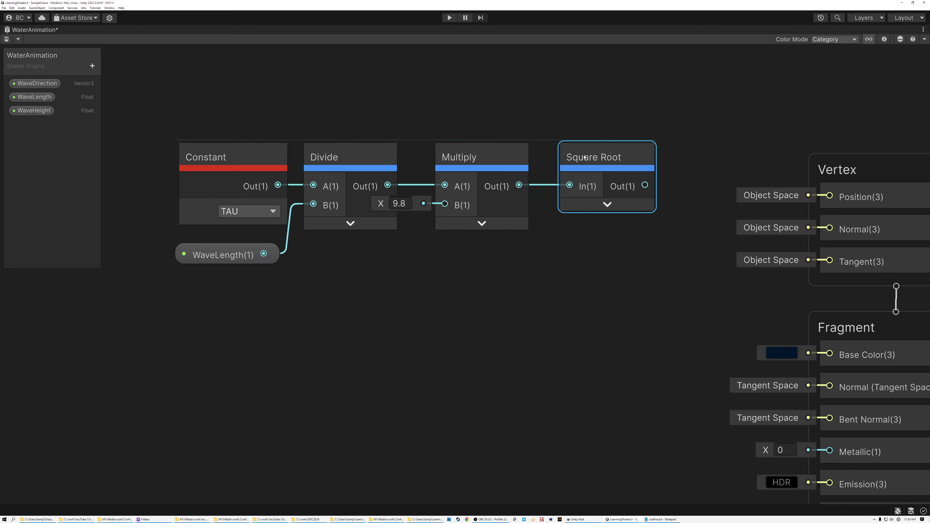
left_click_drag(600, 157, 585, 157)
Step: Multiply the Square Root output by a Time node's Time output, aligning the new Multiply node and collapsing its preview and Time's unused outputs
left_click_drag(632, 185, 680, 212)
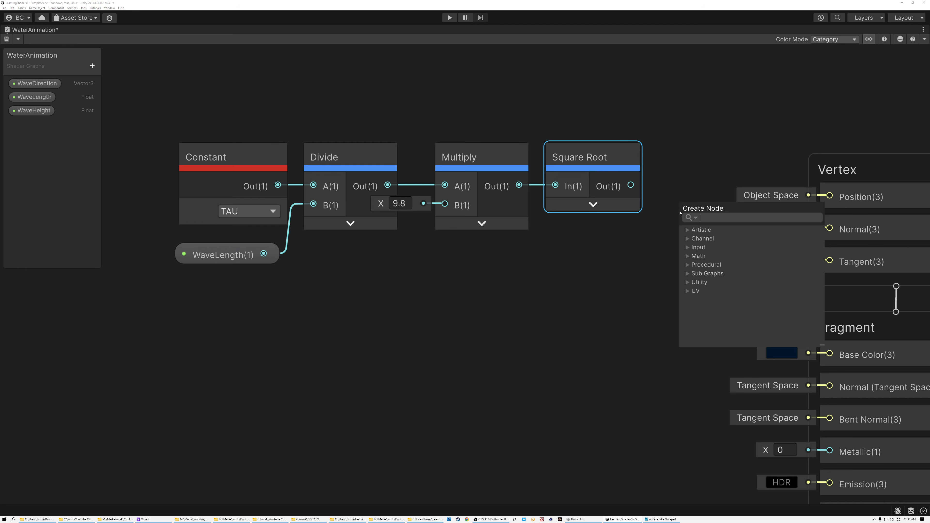
type("multiply")
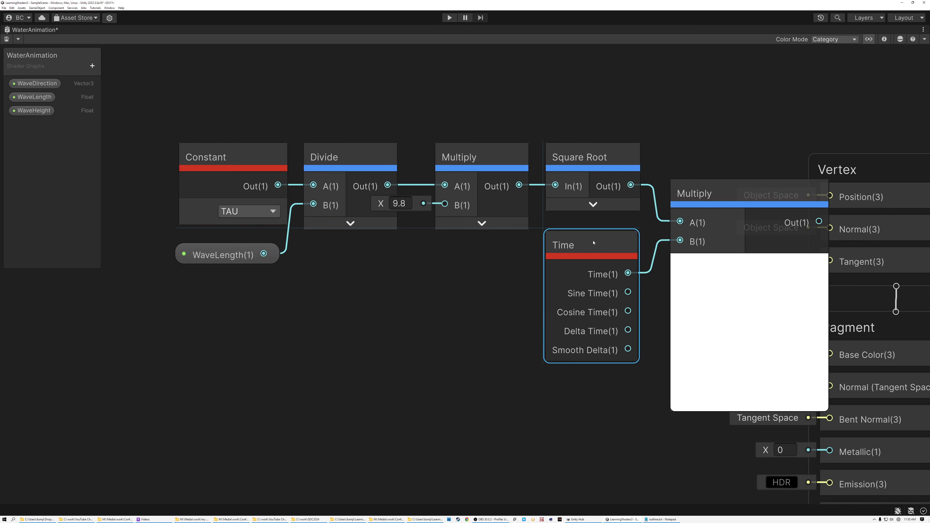
left_click(748, 263)
left_click_drag(697, 175, 695, 167)
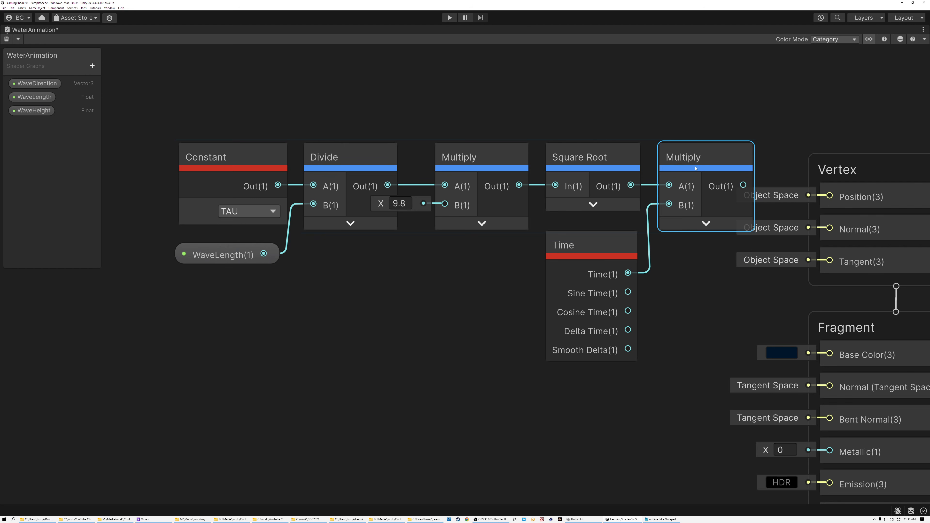
left_click(628, 246)
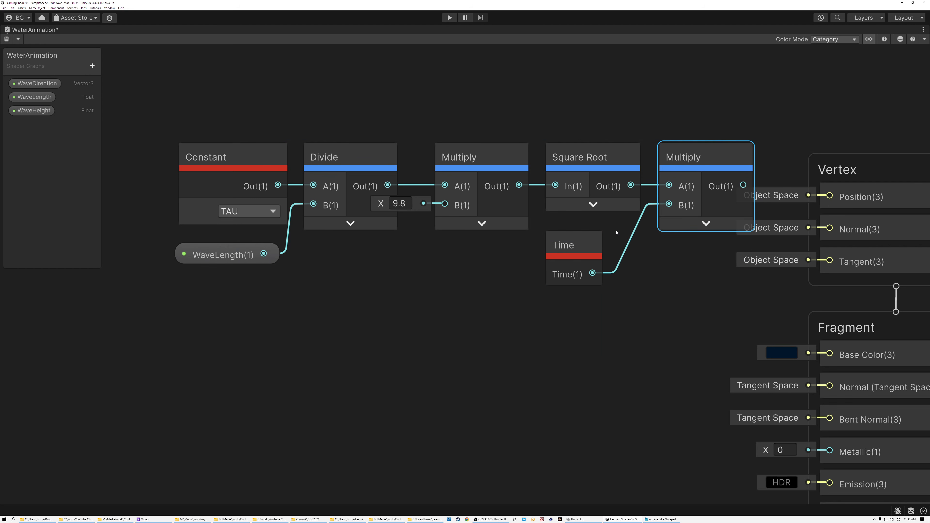
Step: Nudge the Time node closer to the last Multiply node and move the whole node row farther from the Vertex block
left_click_drag(565, 245, 586, 246)
scroll(352, 144, "down", 2)
left_click_drag(412, 171, 374, 161)
middle_click_drag(418, 153, 643, 222)
left_click_drag(598, 237, 549, 241)
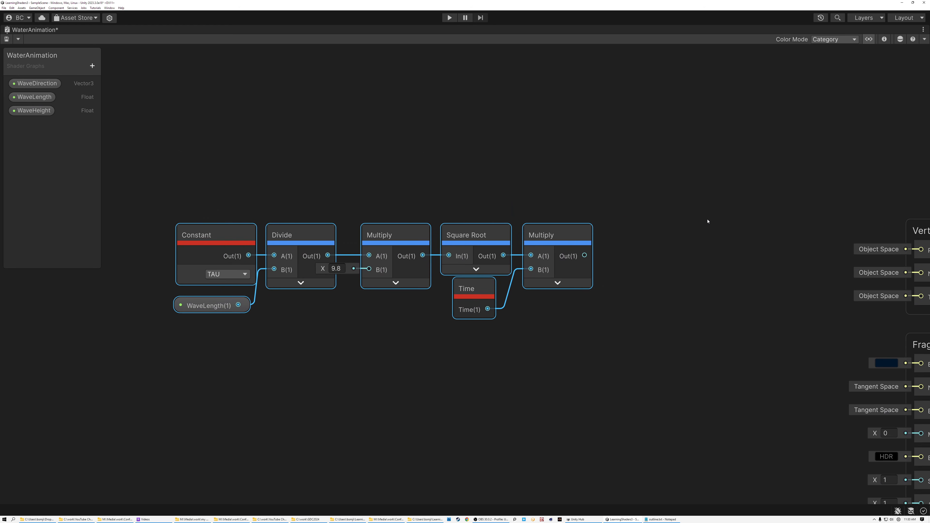
Step: Add a Position node above the row, collapse its preview, set its space to Object and leave room beneath it
middle_click_drag(717, 221, 647, 224)
left_click(406, 102)
middle_click_drag(400, 125, 411, 127)
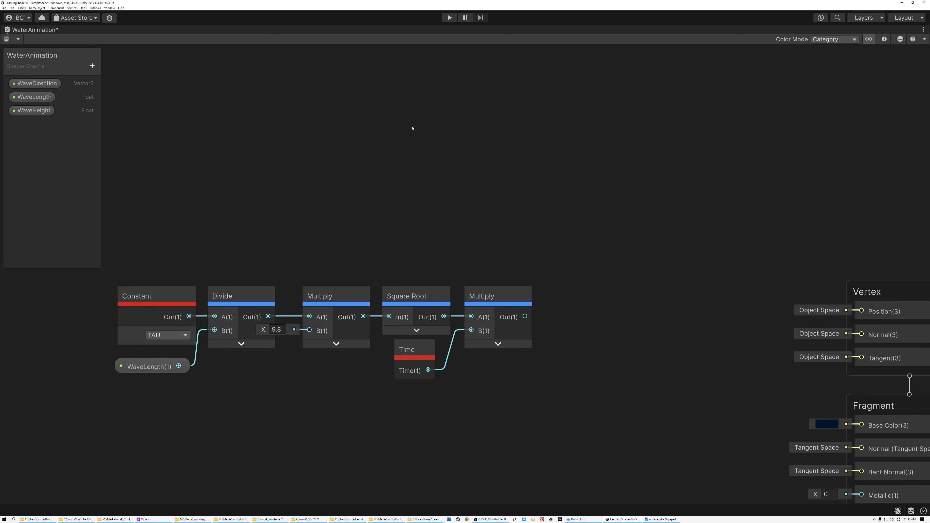
key("space")
type("pos")
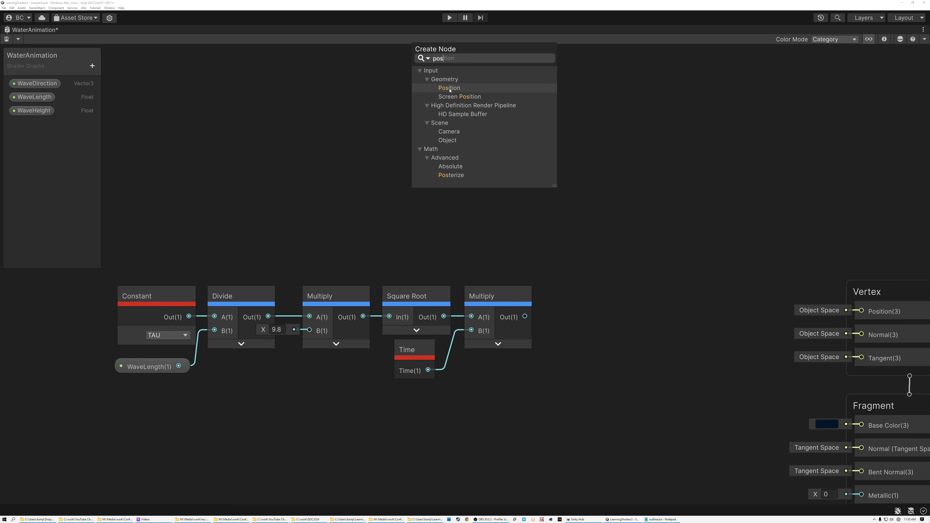
left_click(450, 89)
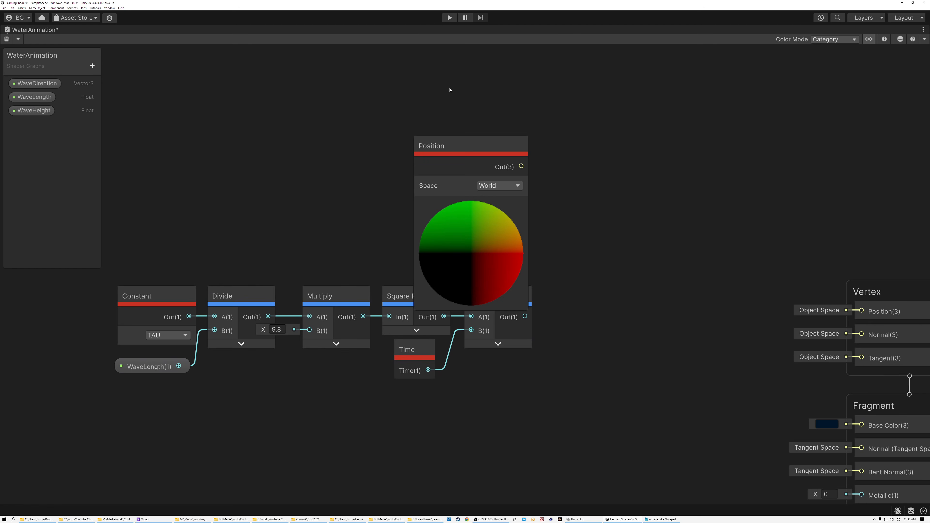
left_click(472, 202)
left_click(487, 186)
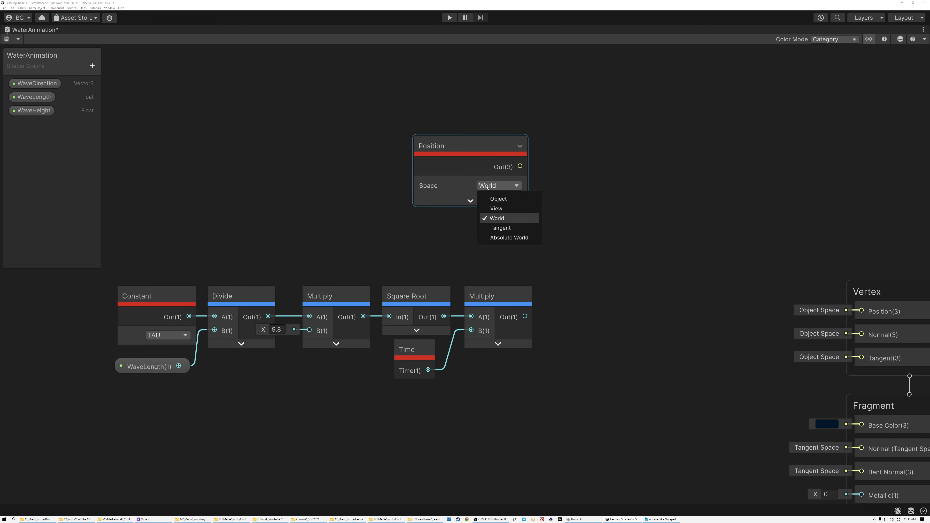
left_click(498, 198)
left_click_drag(464, 149, 447, 100)
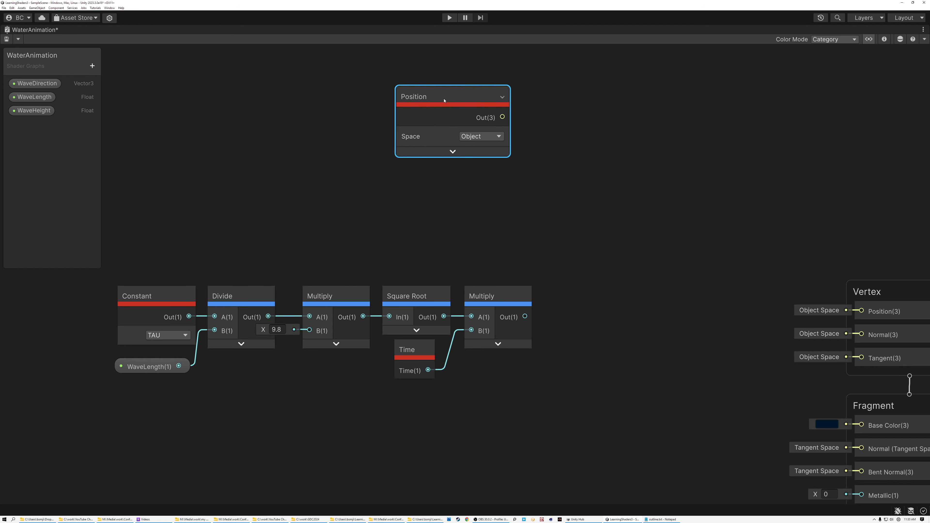
Step: Feed the WaveDirection property into a new Normalize node, collapse its preview and place it right beside the property
left_click_drag(29, 88, 266, 207)
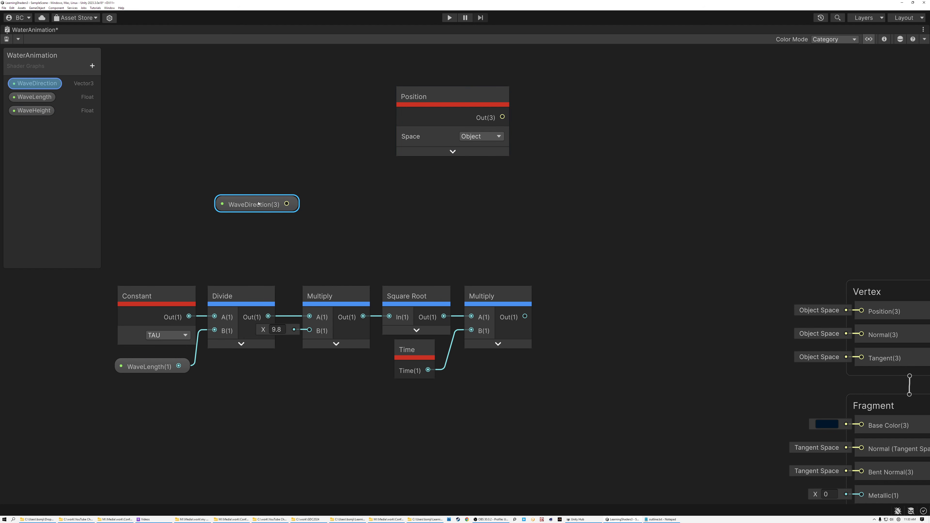
left_click_drag(258, 205, 362, 204)
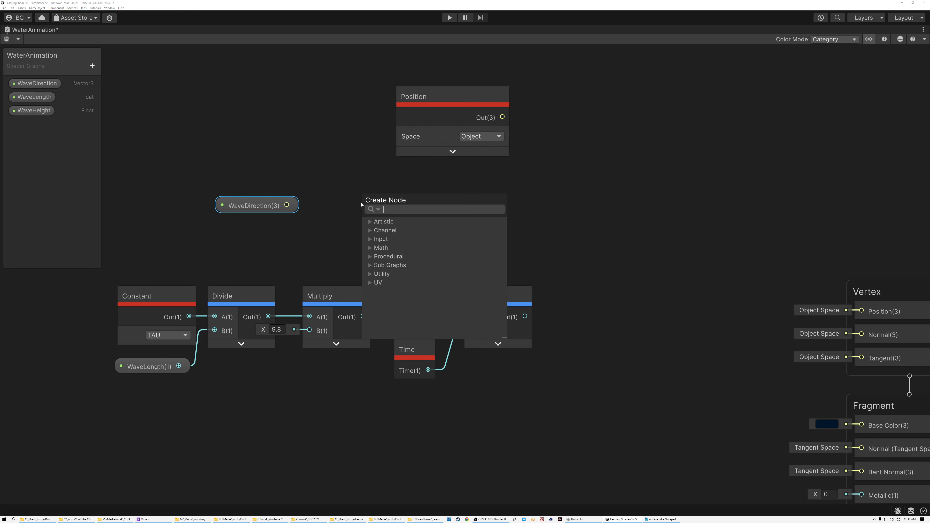
type("nor")
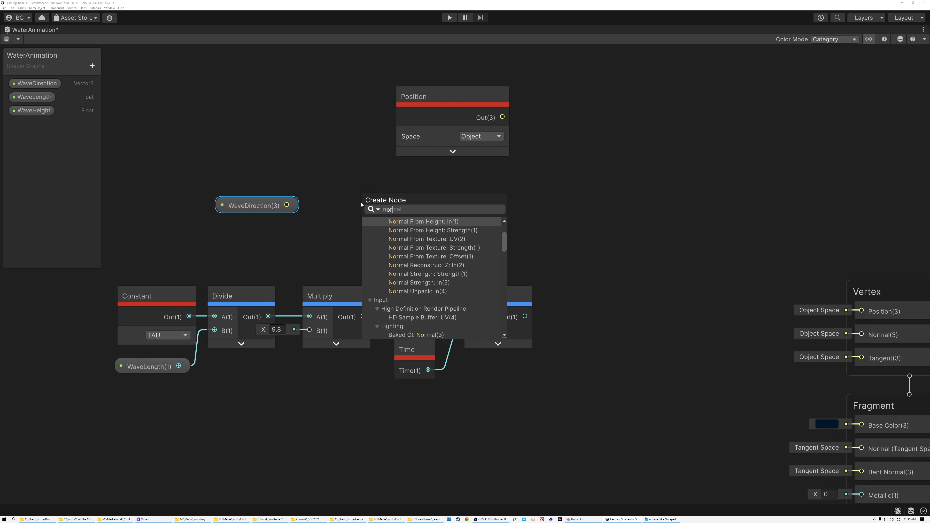
type("malize")
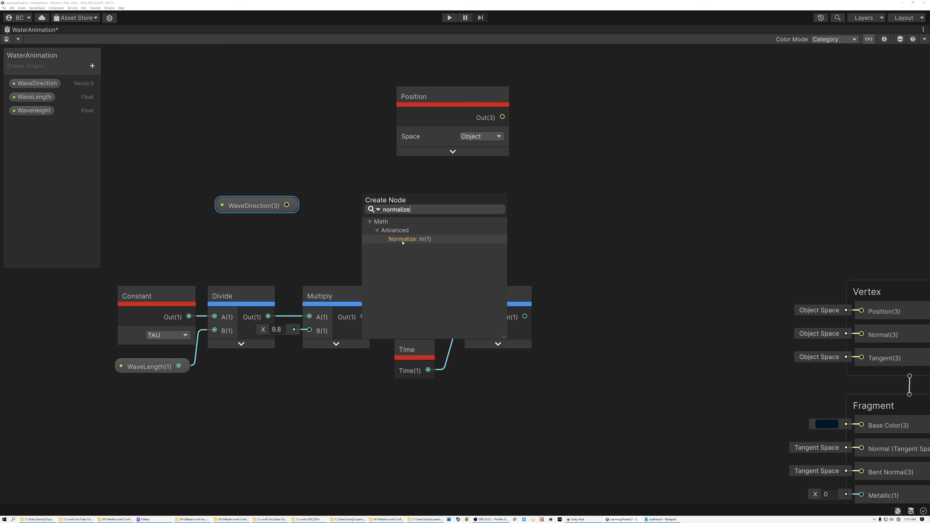
left_click(402, 243)
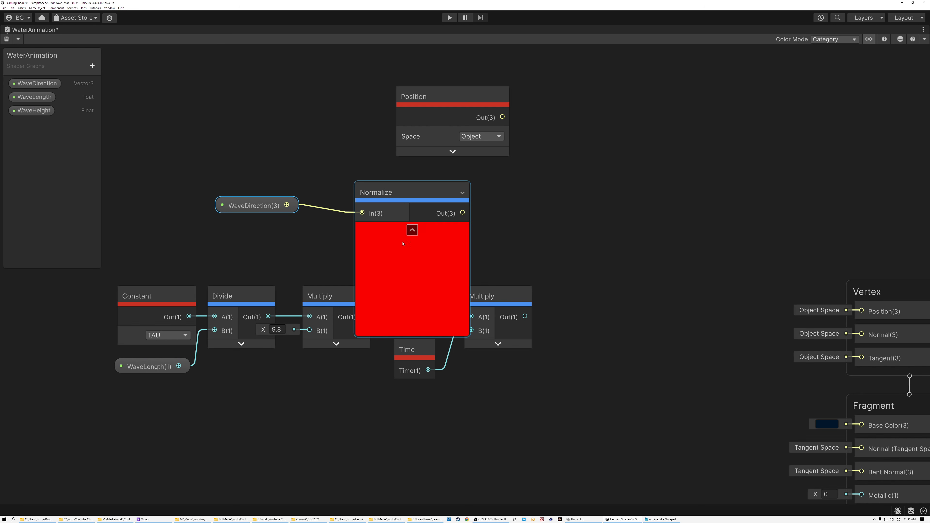
left_click_drag(394, 189, 337, 187)
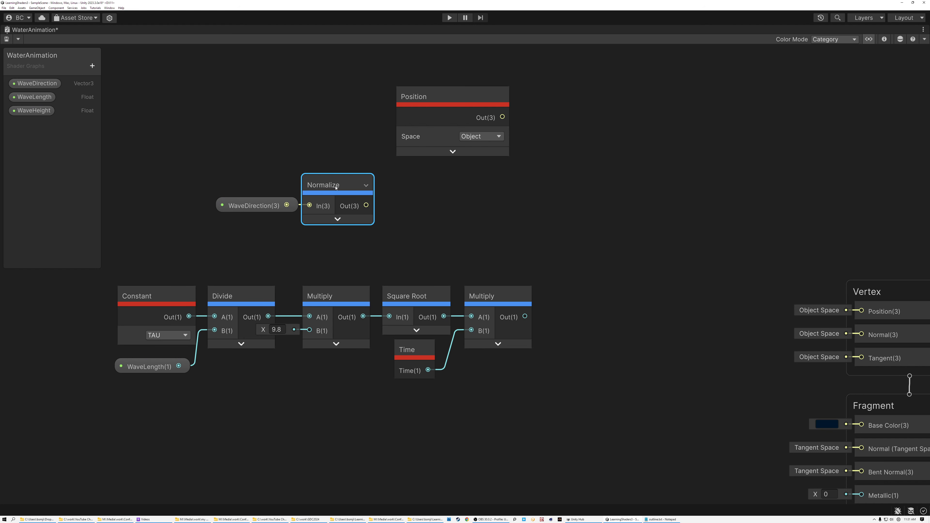
Step: Multiply the Normalize output by the Divide output with a new Multiply node and align the direction nodes below the Position node
left_click_drag(414, 207, 416, 207)
type("mul")
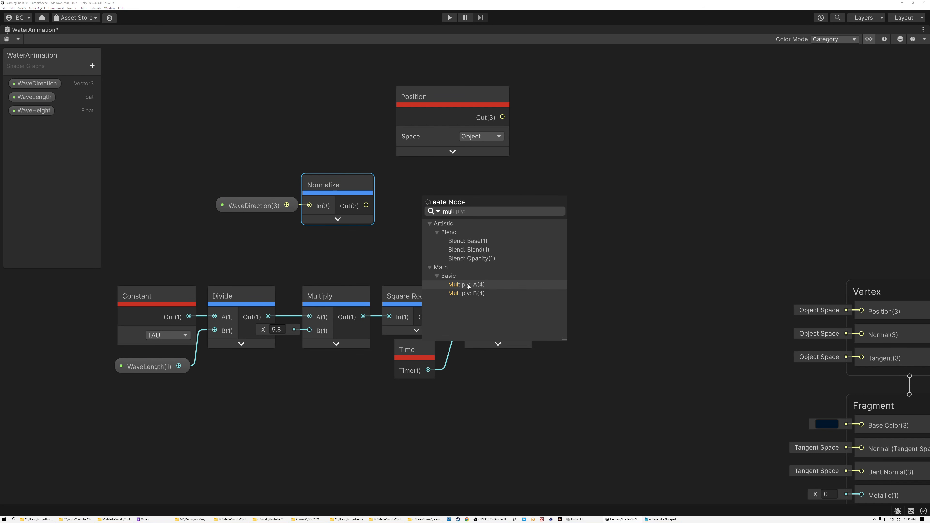
left_click(469, 285)
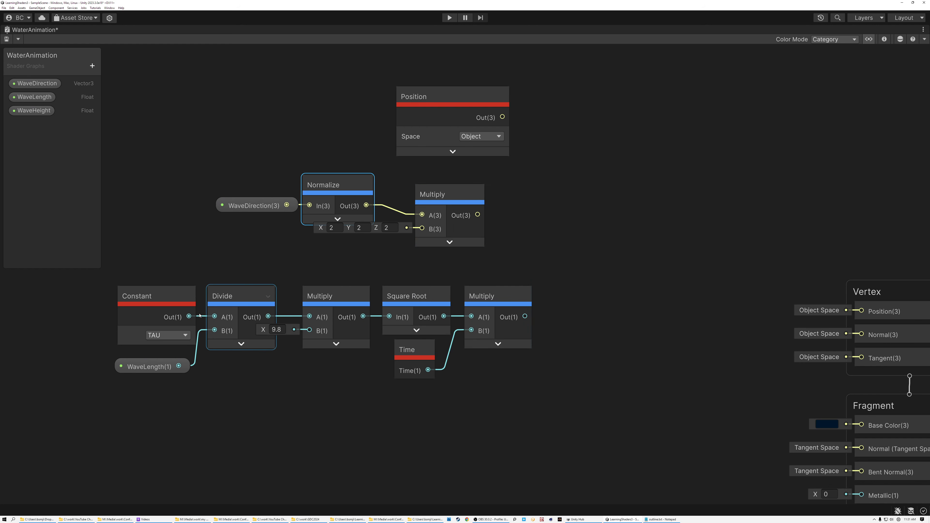
left_click(147, 367)
left_click(141, 301)
left_click_drag(268, 316, 442, 183)
left_click_drag(458, 225, 482, 185)
Step: Combine the Position and direction Multiply outputs in a new Dot Product node and align the lower wavelength row beneath it
left_click(527, 122)
key("space")
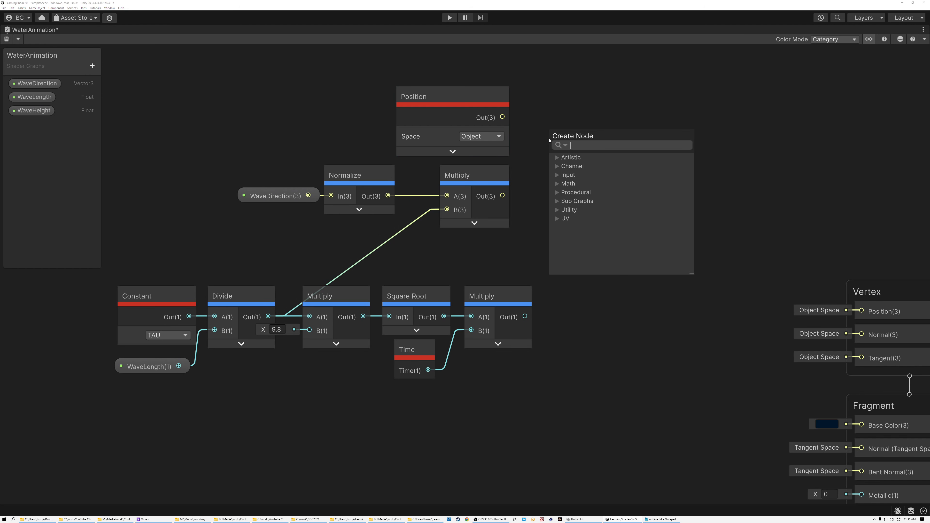
type("dot")
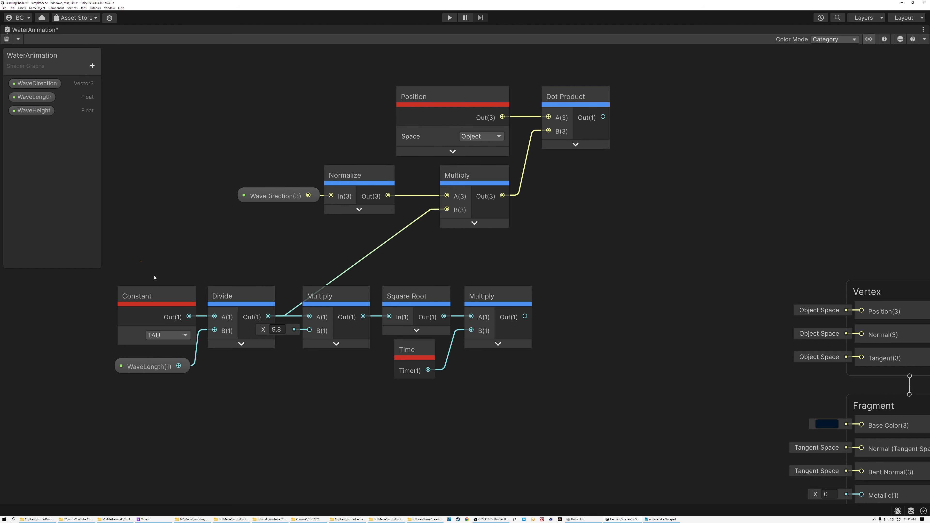
left_click_drag(108, 276, 525, 418)
left_click_drag(506, 297, 585, 268)
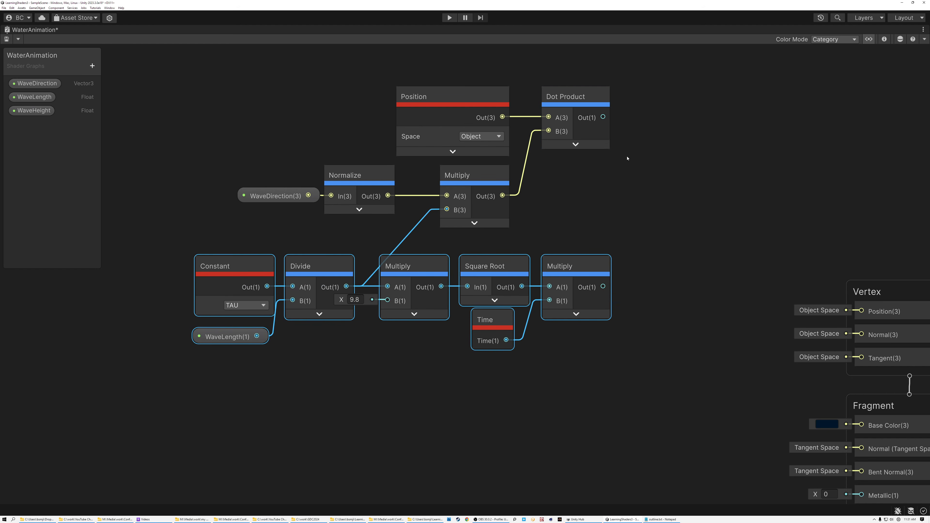
Step: Subtract the time-driven Multiply output from the Dot Product output with a new Subtract node and collapse its preview
left_click_drag(604, 118, 650, 121)
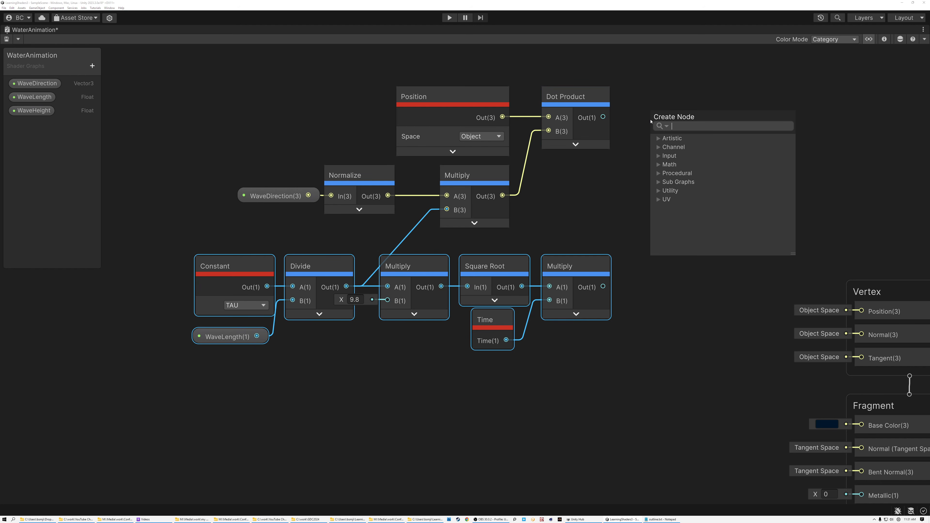
type("sub")
key("Down")
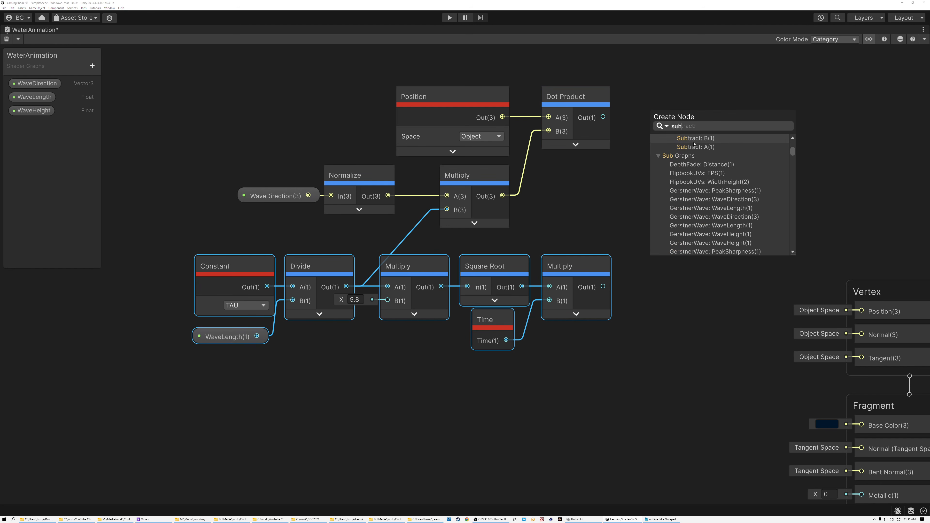
key("Return")
left_click_drag(700, 160, 707, 146)
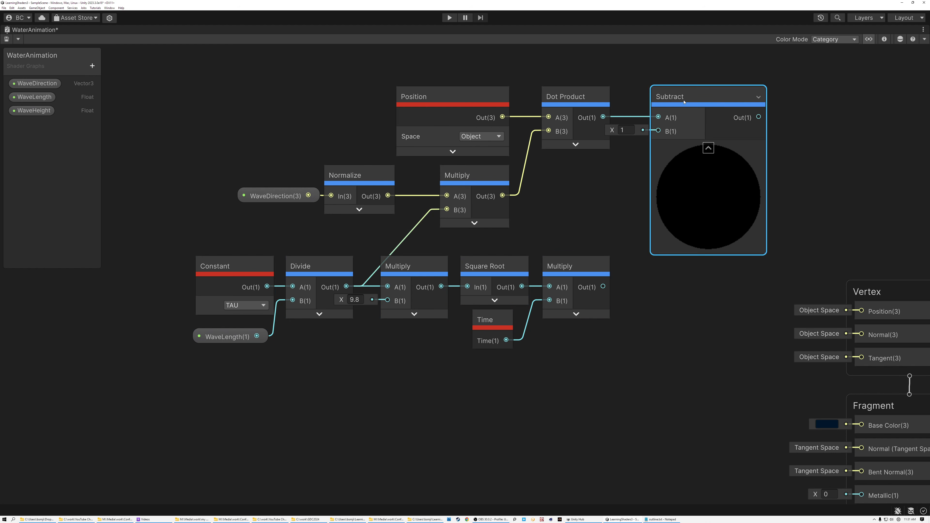
left_click_drag(603, 286, 706, 148)
left_click(708, 148)
Step: Shift all the wave nodes away from the Vertex block and feed the Subtract output into a new Cosine node with its preview collapsed
left_click_drag(211, 65, 675, 369)
left_click_drag(652, 109, 505, 127)
left_click(603, 146)
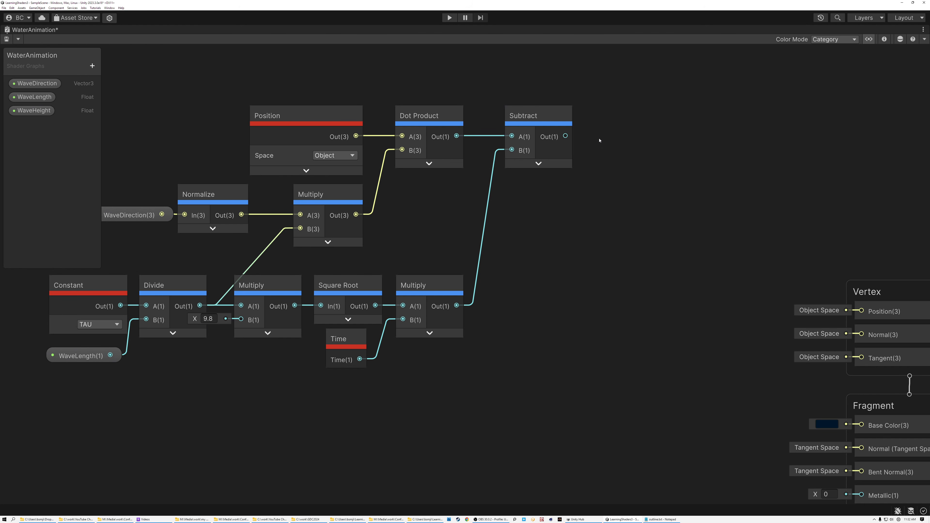
key("space")
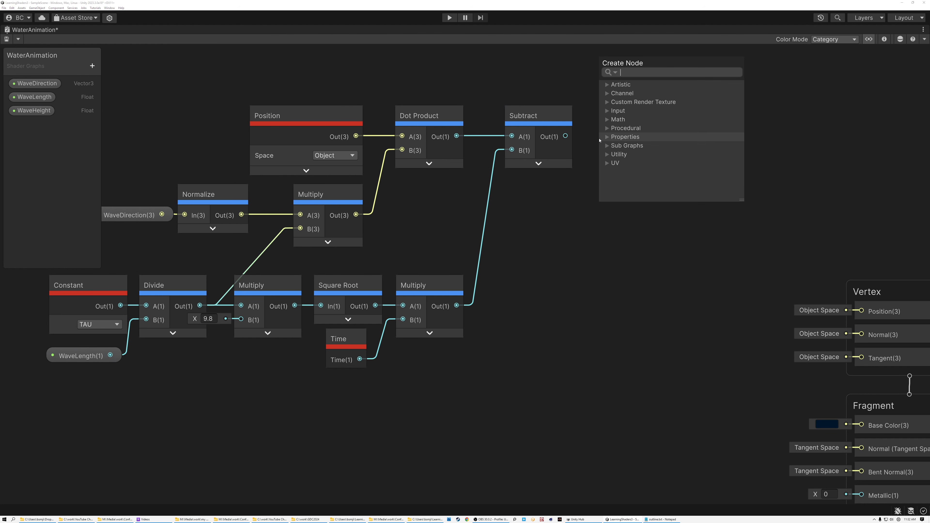
type("cos")
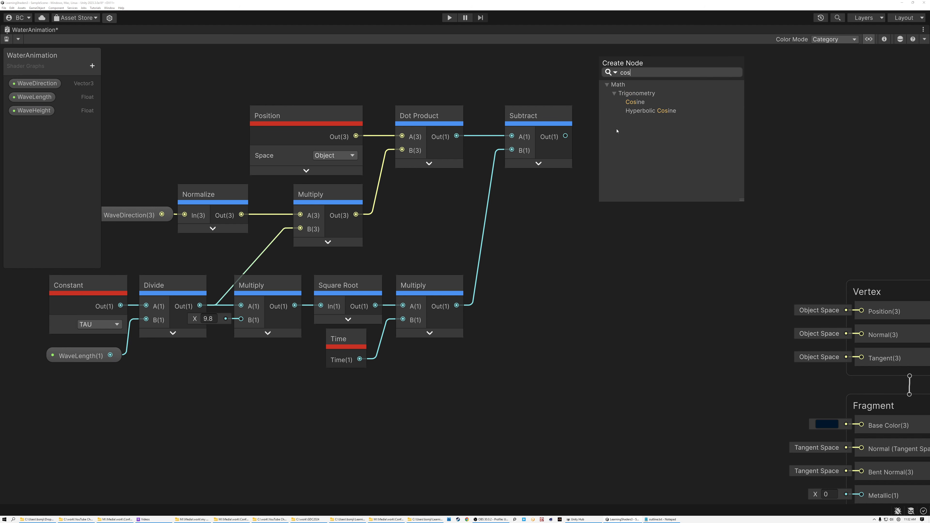
left_click(635, 102)
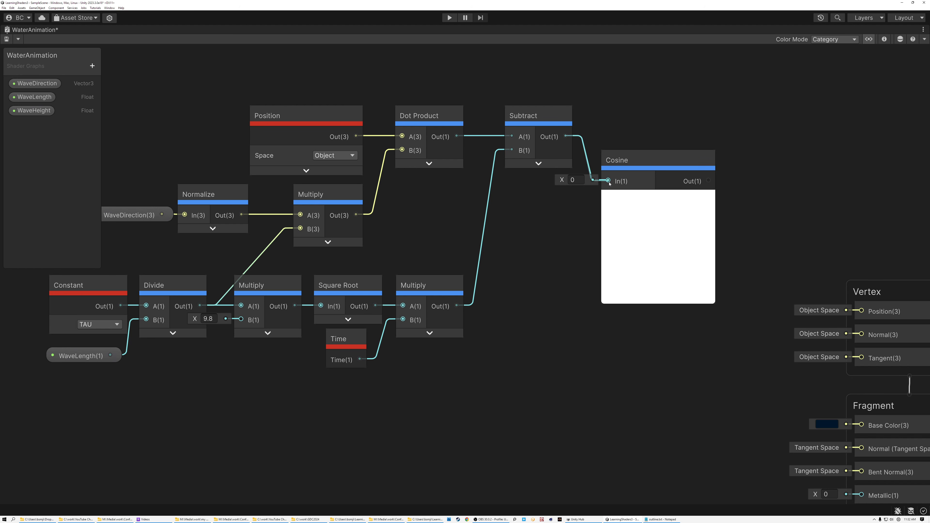
left_click_drag(608, 182, 633, 118)
left_click(657, 197)
Step: Multiply the Cosine output by a new Vector 3 node with Y set to 1, using a new Multiply node
left_click_drag(658, 136, 696, 145)
type("mul")
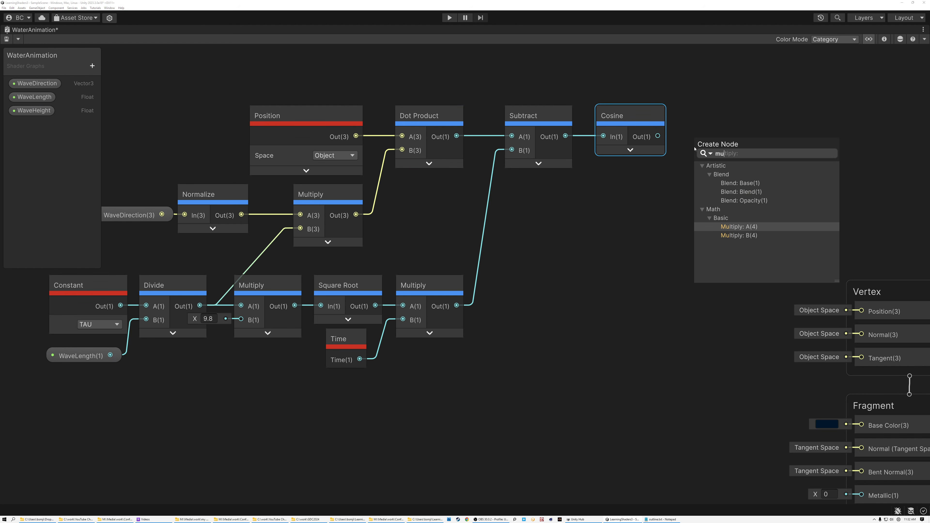
left_click(733, 227)
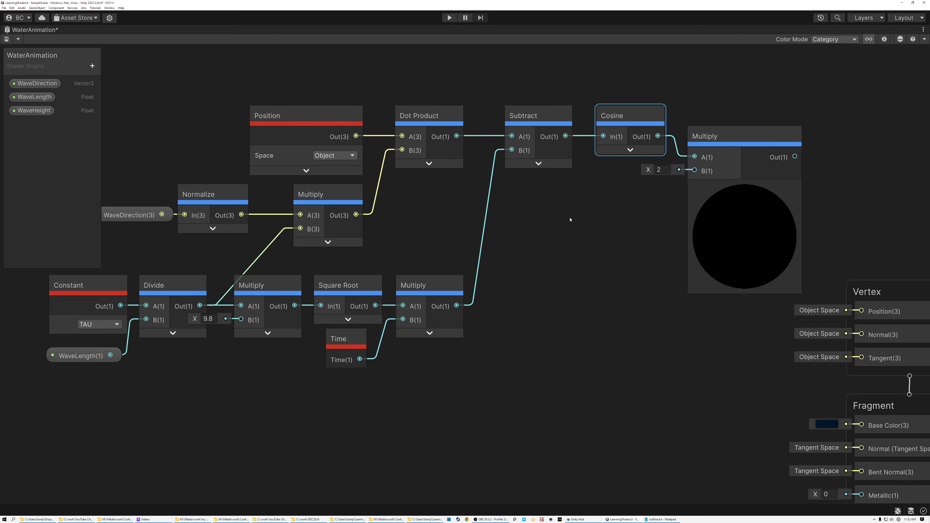
key("alt+3")
left_click(546, 286)
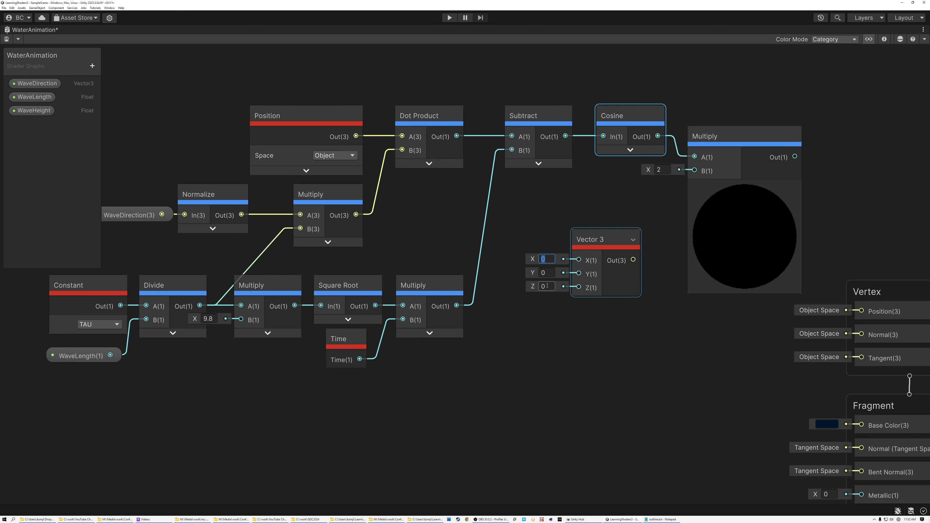
left_click(548, 273)
type("1")
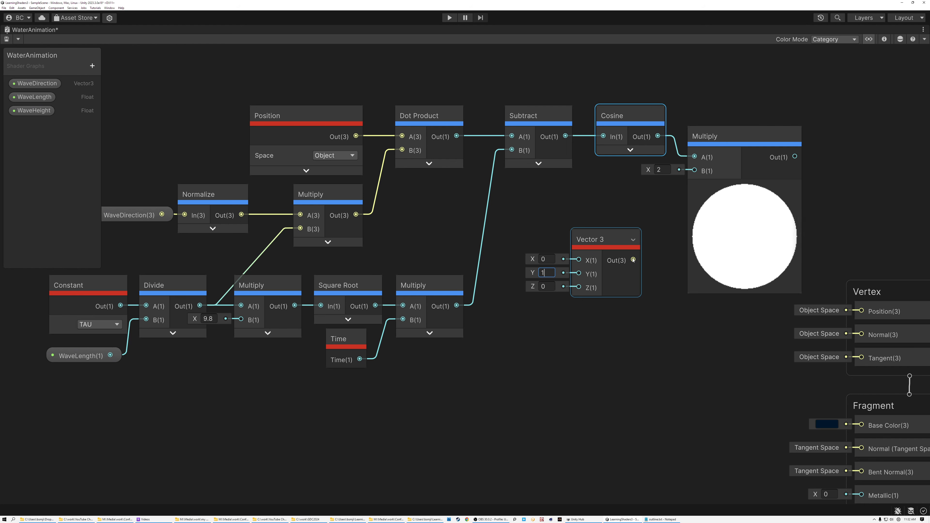
left_click_drag(633, 260, 694, 170)
Step: Place the Vector 3 node under Cosine, align the new Multiply node with the upper row and collapse its preview
left_click_drag(601, 239, 626, 181)
left_click_drag(711, 136, 713, 115)
left_click(622, 181)
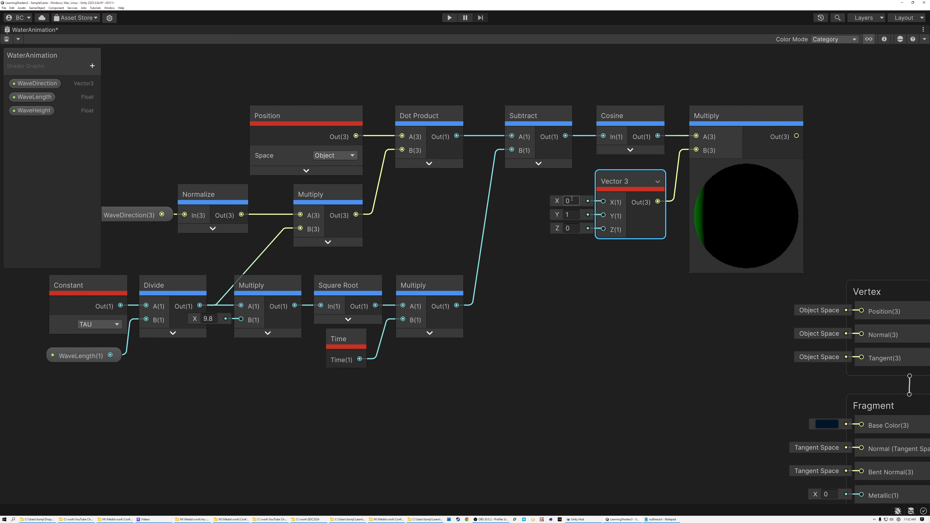
left_click(574, 215)
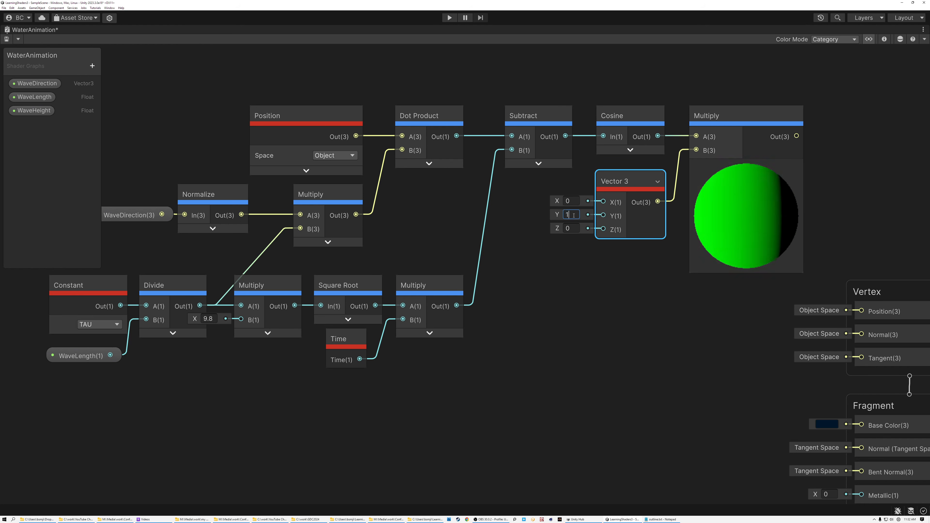
middle_click_drag(617, 268, 495, 279)
left_click(615, 181)
left_click(518, 194)
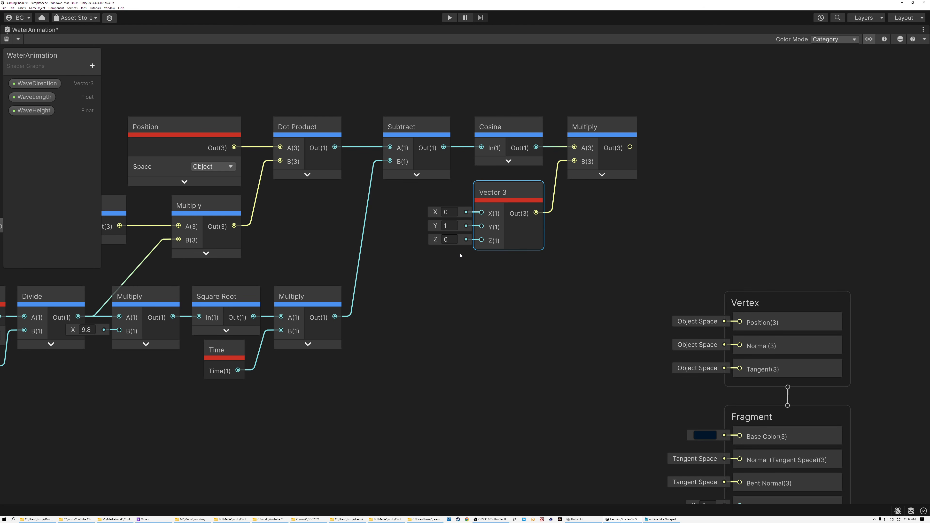
Step: Multiply the vertical wave output by the WaveHeight property with a new Multiply node, aligned in the row with its preview collapsed
left_click_drag(630, 148, 662, 162)
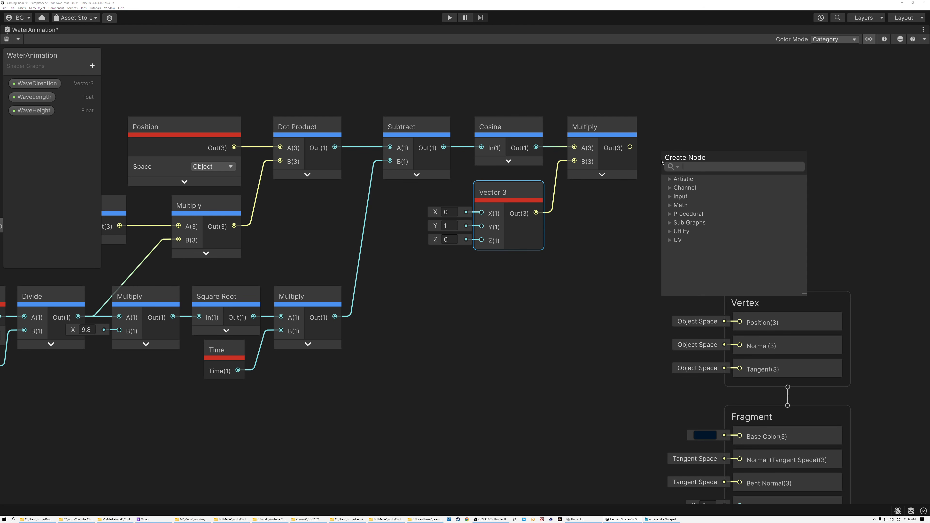
type("mult")
double_click(709, 242)
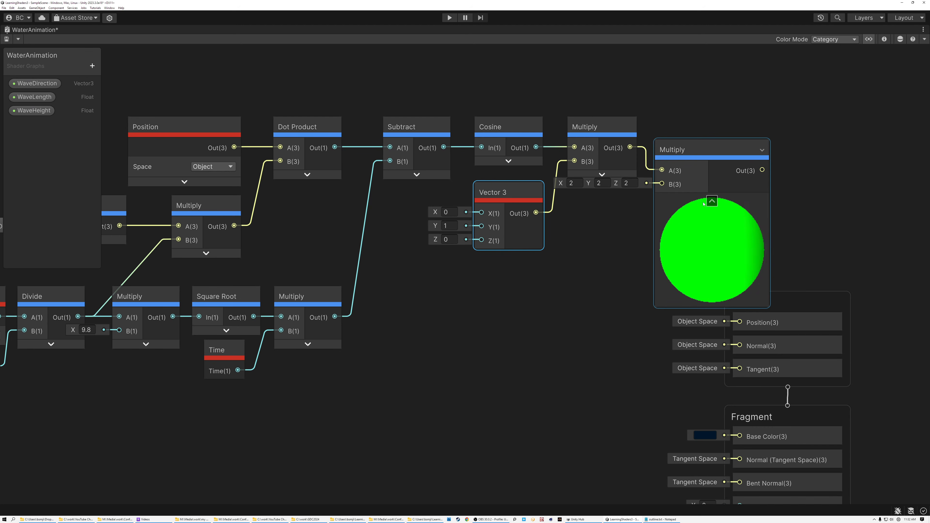
left_click(33, 110)
left_click_drag(52, 128, 662, 184)
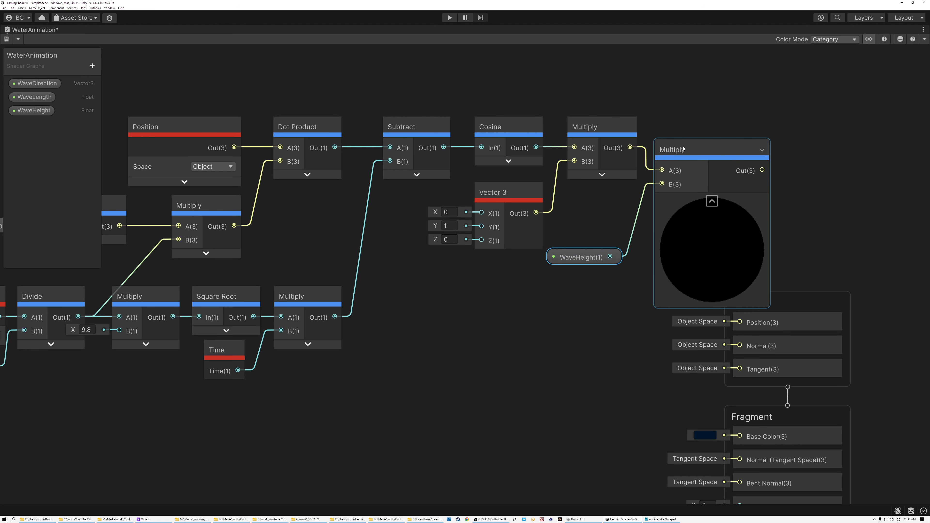
left_click_drag(683, 149, 687, 126)
left_click(716, 178)
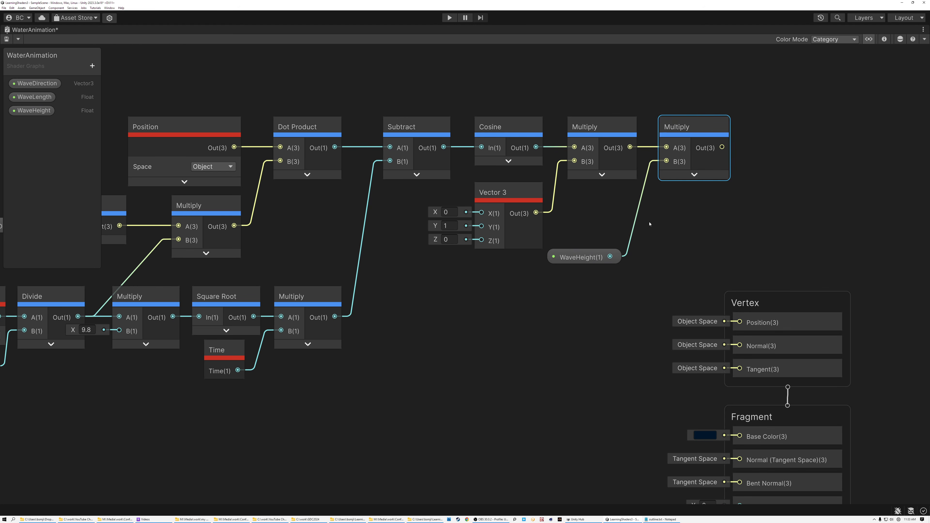
Step: Shift the whole wave node network farther away from the Vertex block to make room for more nodes
scroll(650, 225, "down", 2)
middle_click_drag(642, 232, 720, 229)
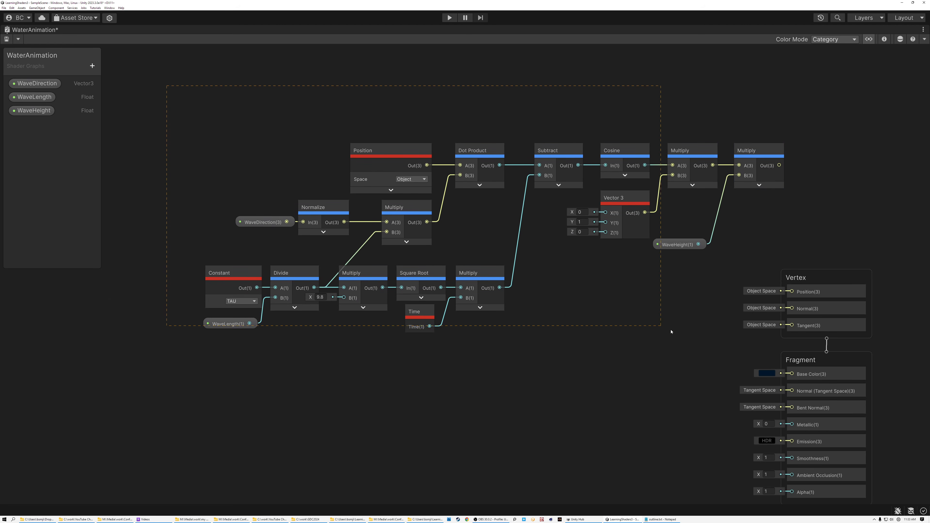
left_click_drag(670, 332, 741, 348)
left_click_drag(761, 163, 557, 222)
left_click(474, 162)
Step: Duplicate the object-space Position node and place the copy above the final WaveHeight Multiply node
middle_click_drag(455, 170, 574, 170)
left_click(298, 210)
key("ctrl+d")
left_click_drag(334, 221, 652, 107)
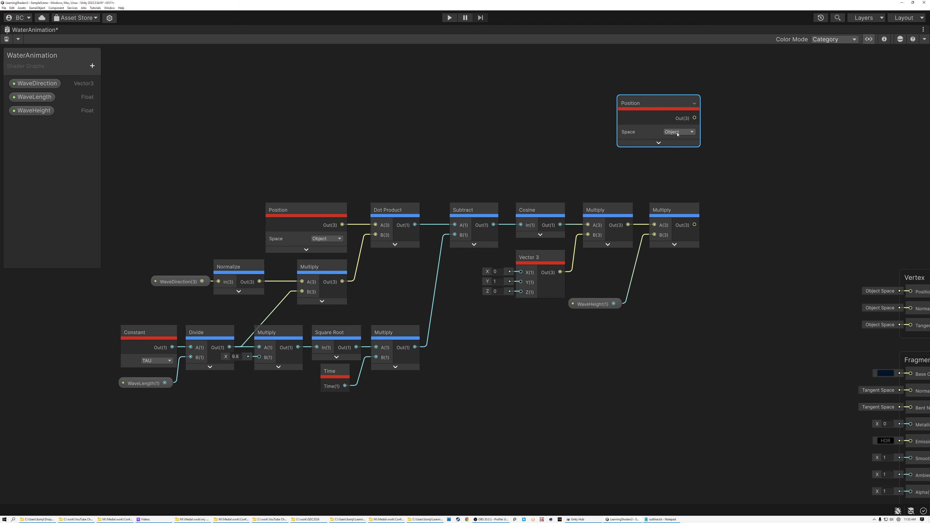
Step: Add the duplicated Position output to the final Multiply output with a new Add node
left_click_drag(695, 118, 738, 172)
type("add")
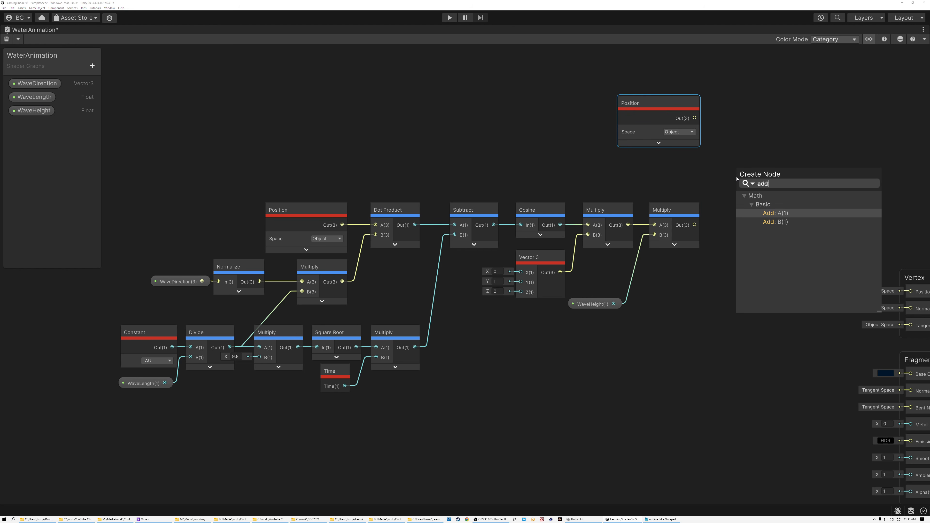
left_click(775, 214)
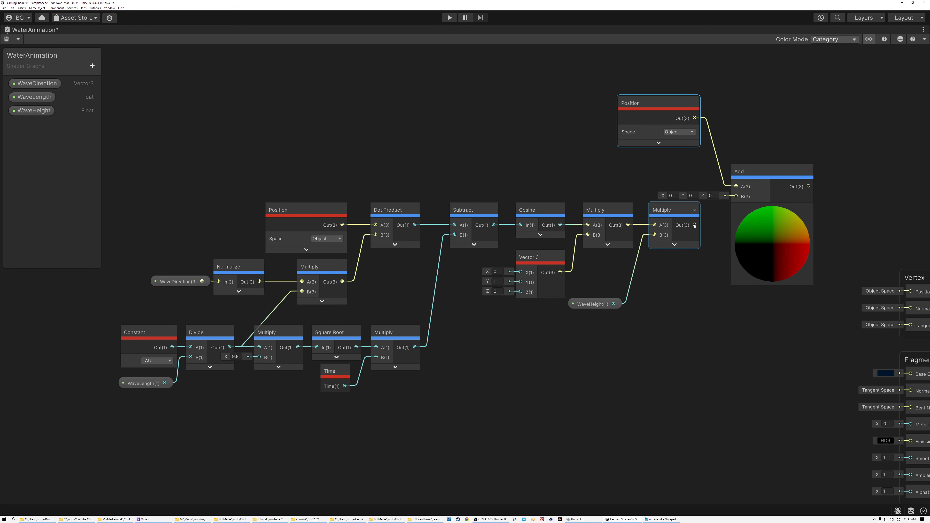
left_click_drag(735, 198, 736, 197)
left_click_drag(130, 185, 688, 400)
scroll(496, 324, "up", 2)
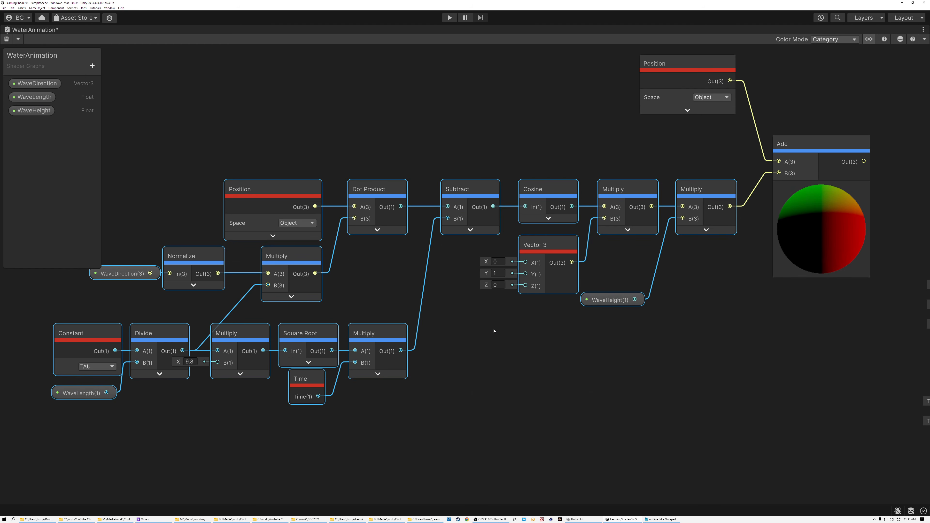
middle_click_drag(494, 326, 544, 332)
left_click(167, 191)
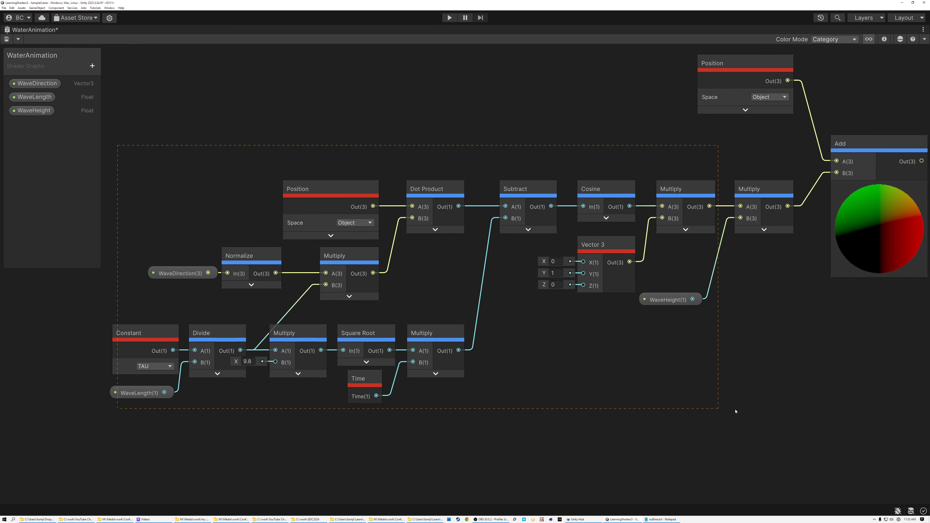
left_click_drag(758, 415, 758, 415)
left_click(98, 339)
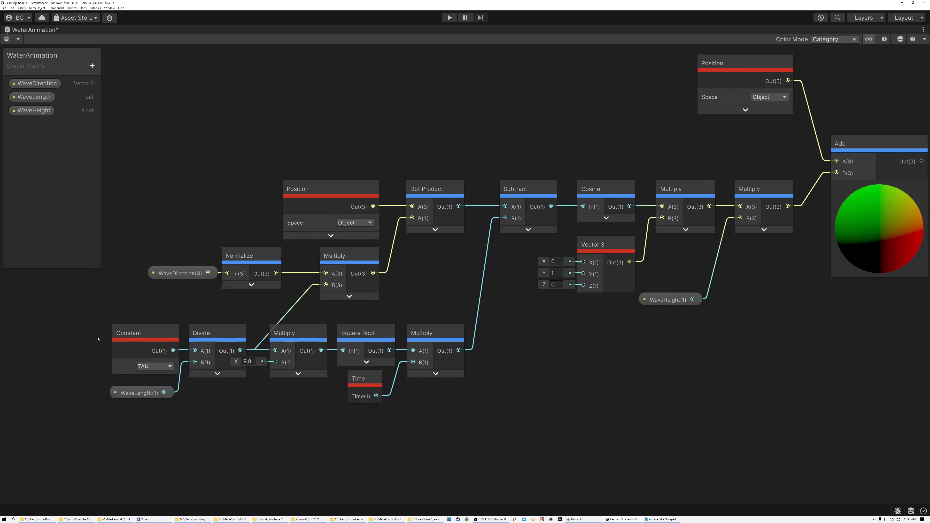
left_click_drag(398, 444, 475, 449)
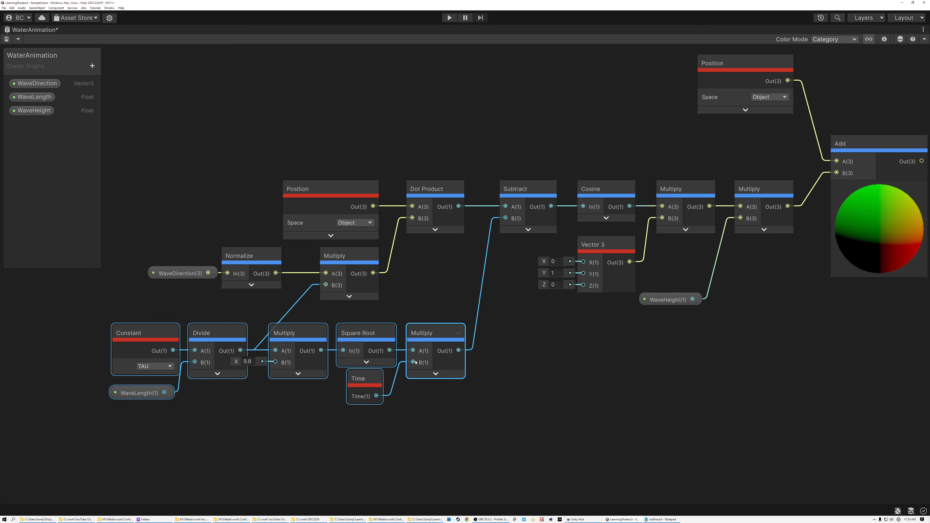
left_click_drag(162, 172, 345, 242)
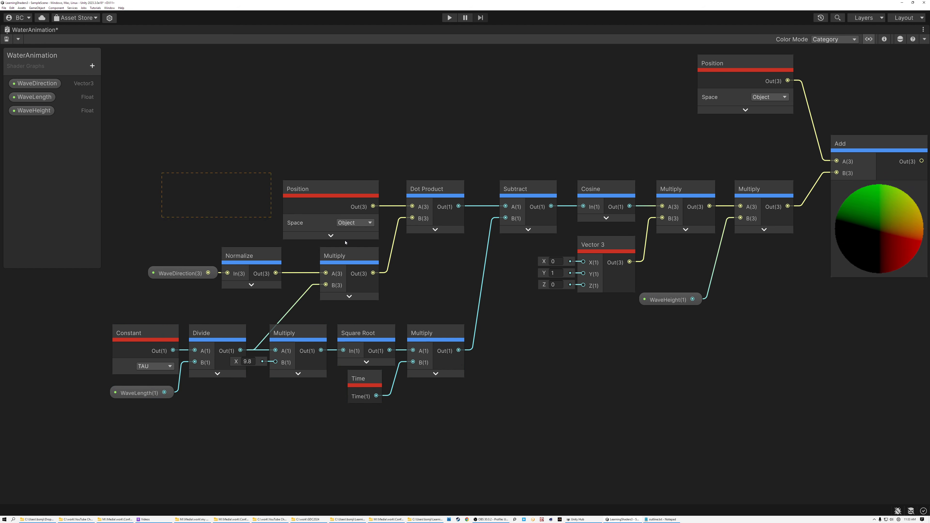
left_click_drag(765, 300, 764, 299)
Step: Group the lower row of nodes from Constant and WaveLength through Time and Multiply as "Speed", and shift the group slightly down
left_click(88, 334)
left_click_drag(473, 438, 473, 438)
right_click(429, 333)
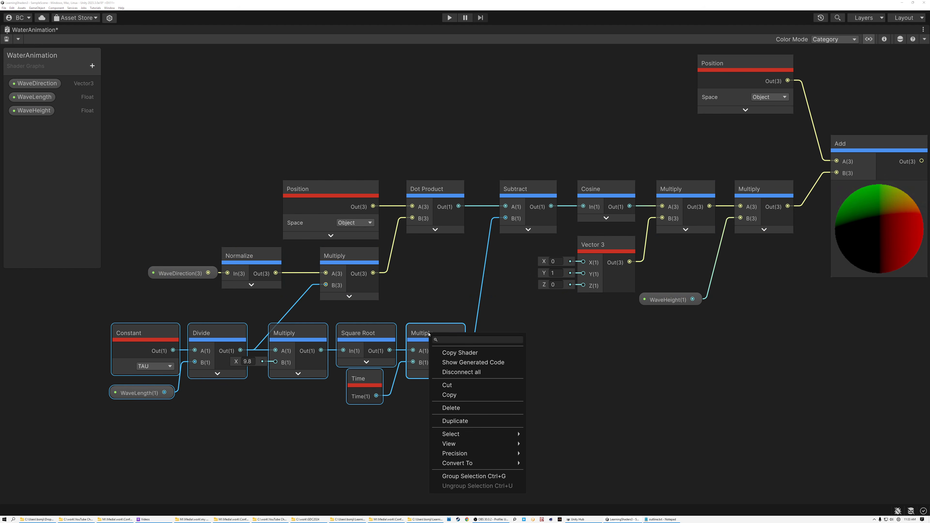
left_click(470, 478)
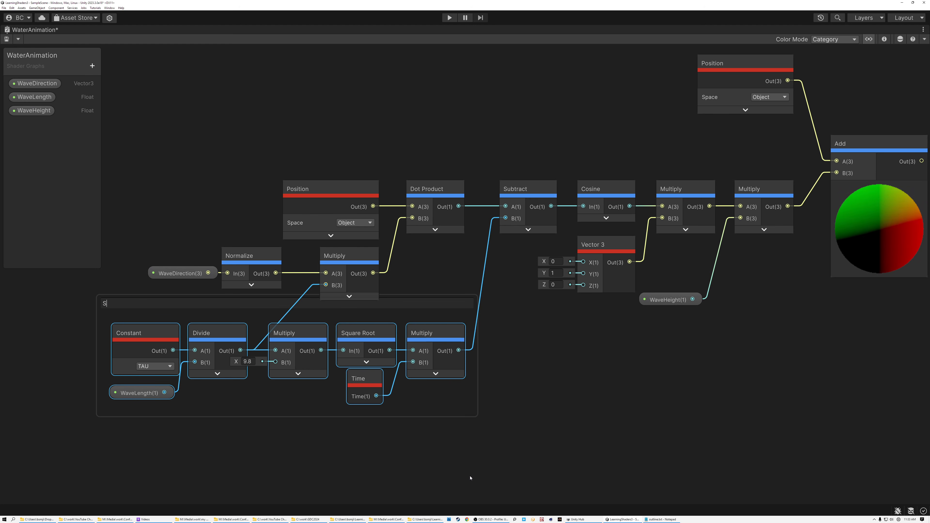
type("Speed")
key("Return")
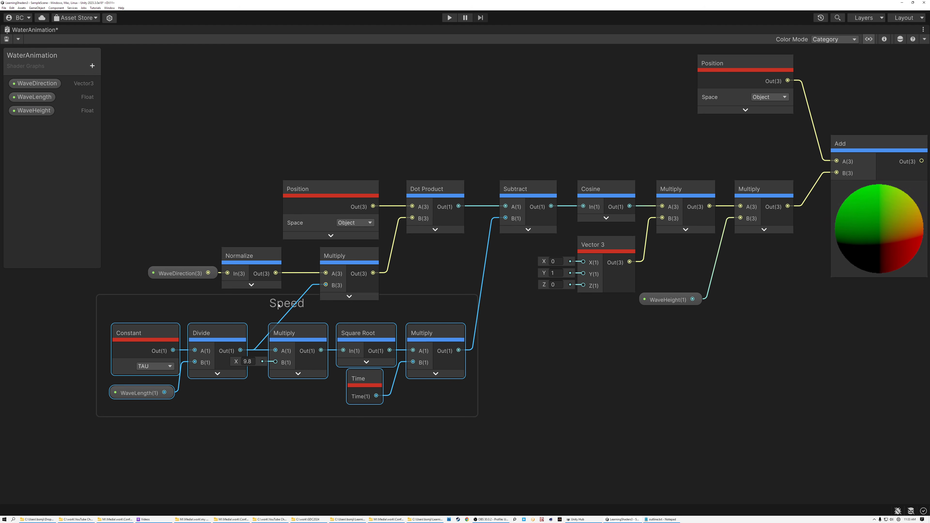
left_click_drag(278, 305, 279, 324)
left_click(547, 357)
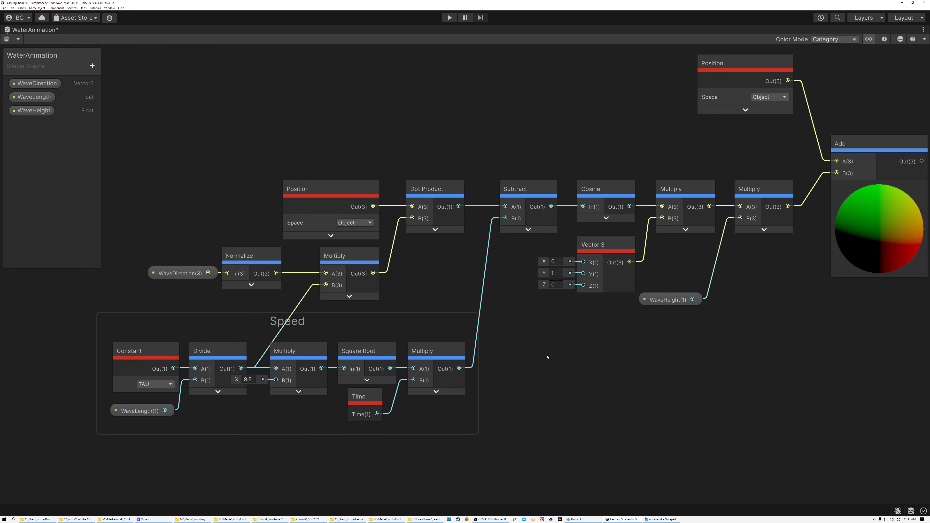
Step: Collapse the Add node's preview and feed its output into the Position input of the Vertex block
middle_click_drag(492, 285, 404, 304)
scroll(725, 319, "down", 1)
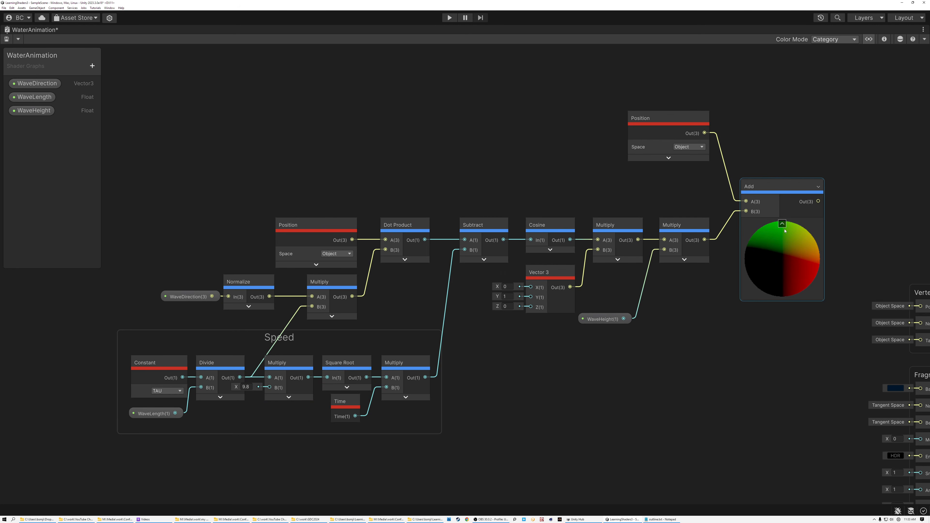
left_click(782, 223)
scroll(674, 237, "down", 2)
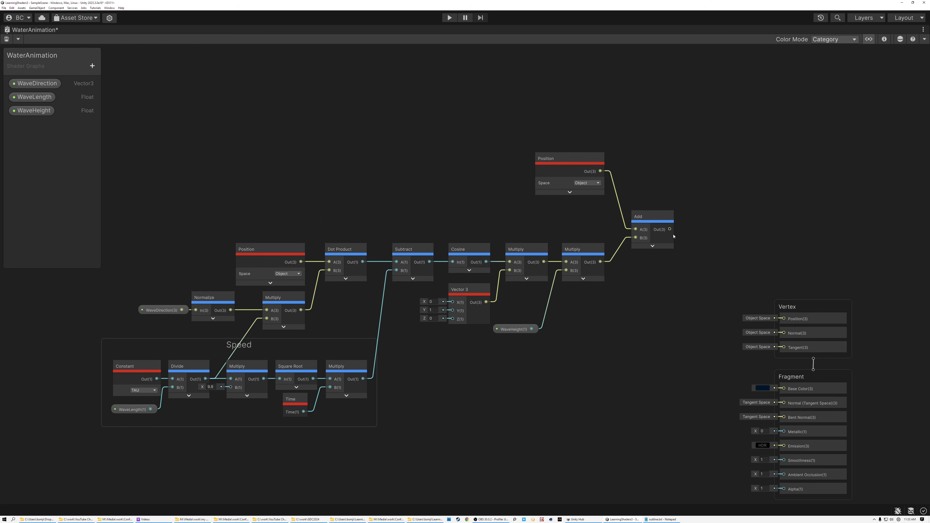
left_click_drag(780, 305, 786, 319)
scroll(784, 319, "up", 5)
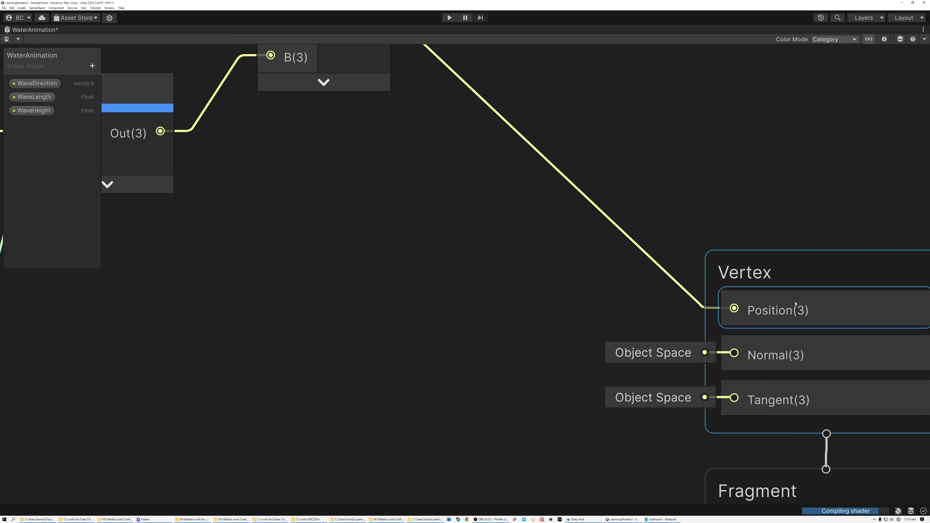
scroll(788, 312, "down", 5)
middle_click_drag(519, 243, 593, 285)
scroll(584, 278, "down", 3)
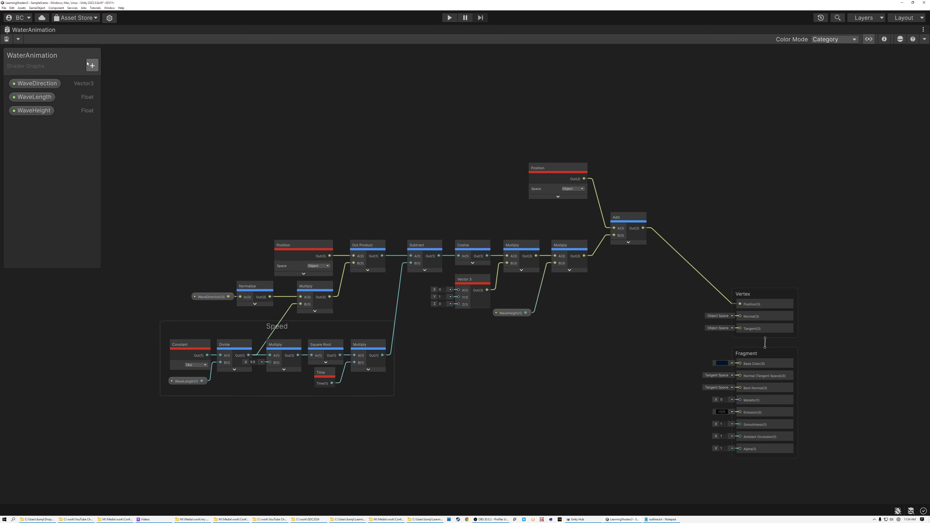
Step: Return to the Scene view and examine the wave motion on the water plane from several angles
double_click(36, 31)
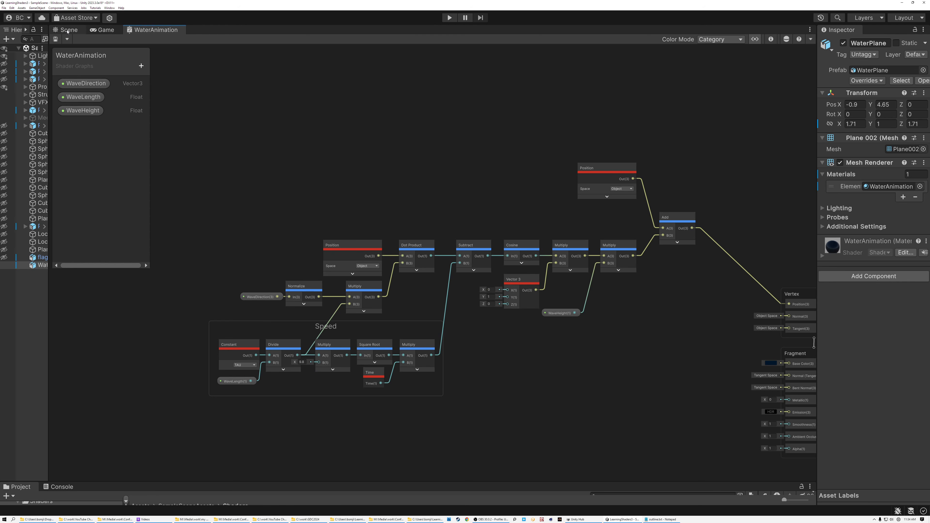
left_click(67, 30)
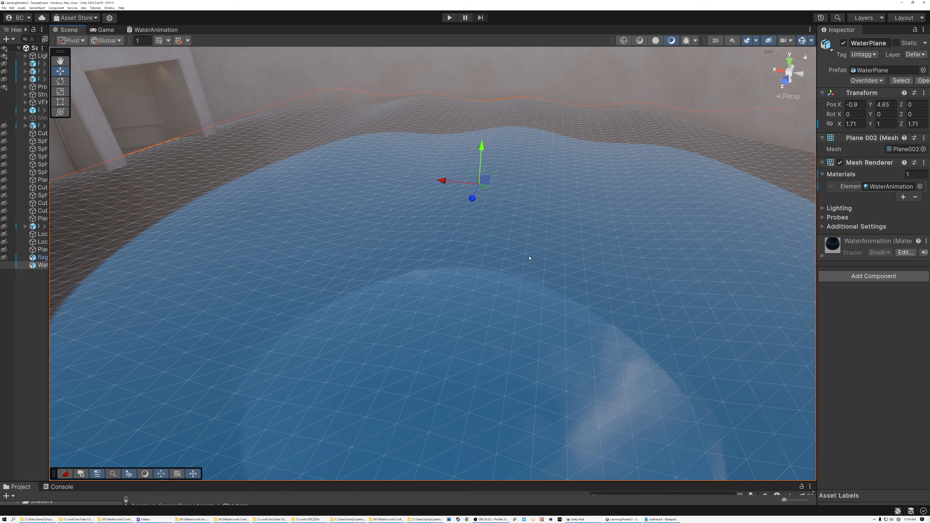
right_click_drag(644, 301, 412, 291)
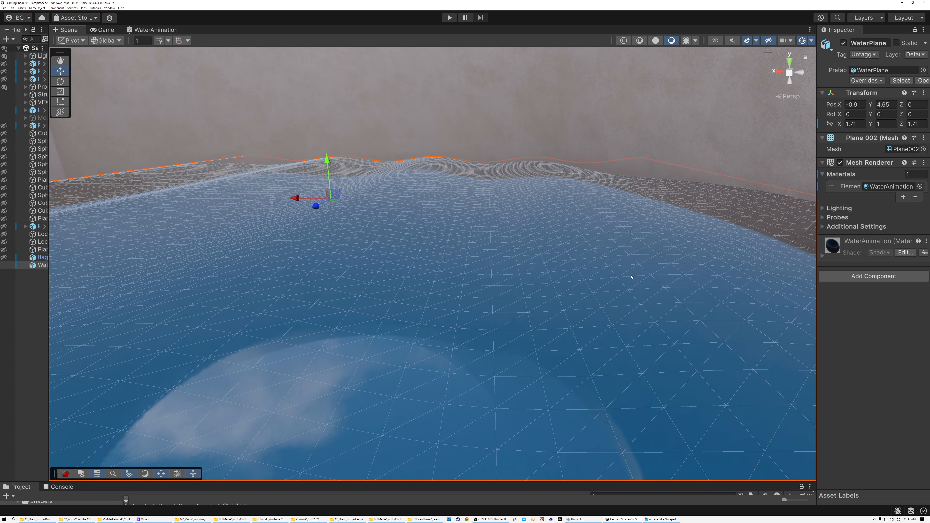
left_click_drag(655, 294, 593, 293, "alt")
left_click_drag(557, 249, 459, 242, "alt")
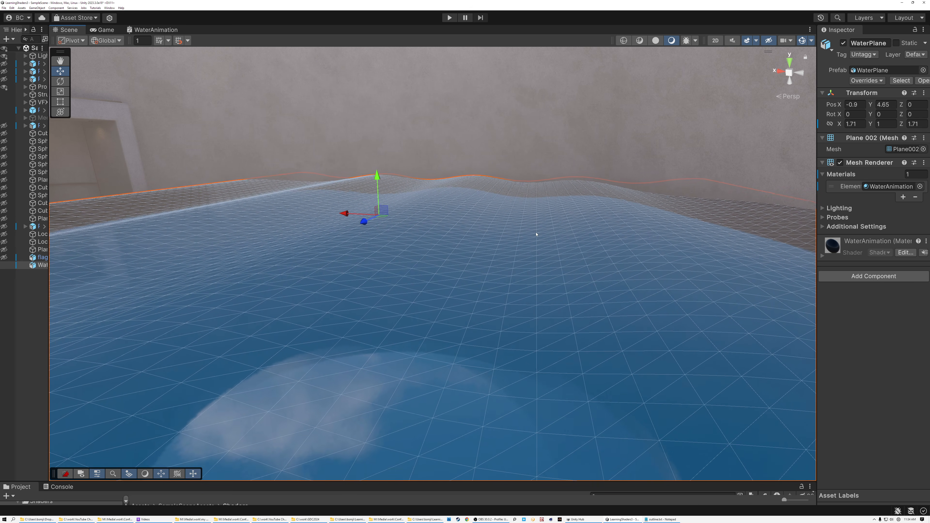
left_click_drag(641, 276, 660, 281, "alt")
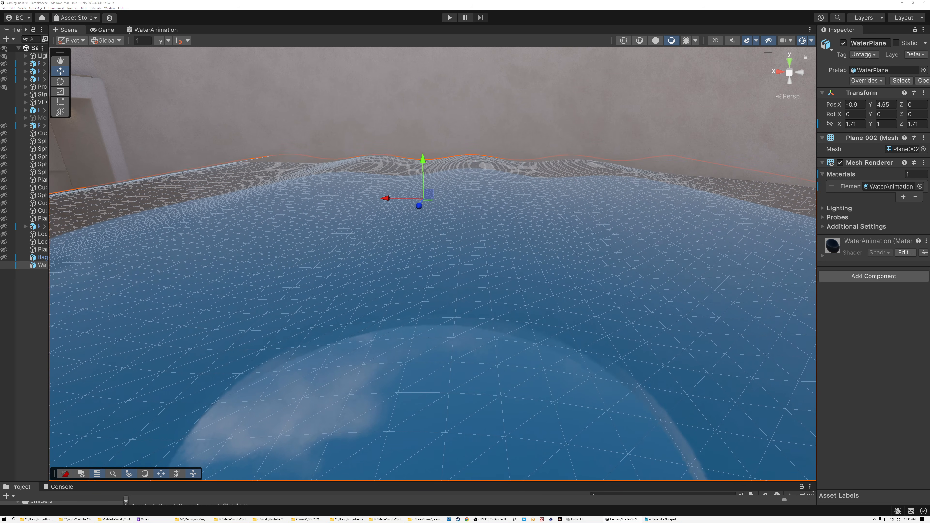
Step: Reopen the WaterAnimation graph full size and move the WaveHeight node below the Speed group
left_click(155, 30)
double_click(151, 31)
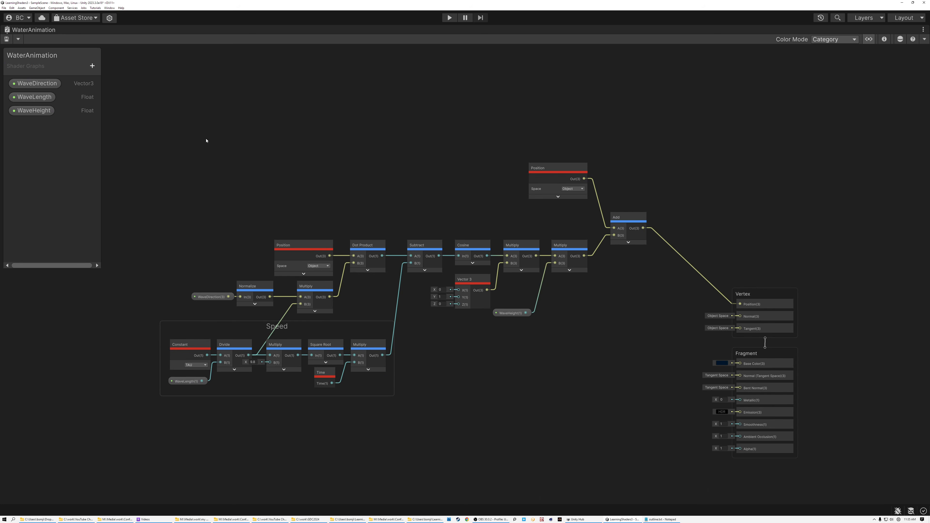
middle_click_drag(430, 205, 446, 104)
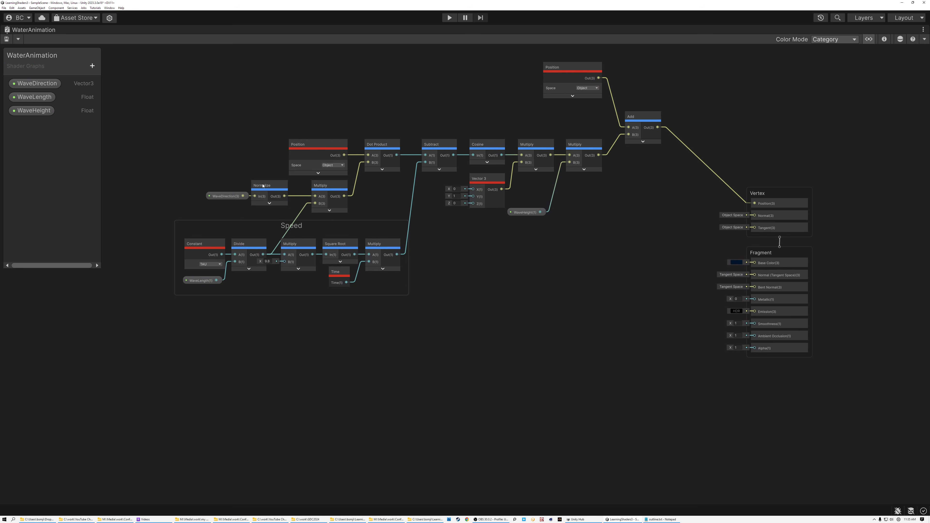
left_click_drag(529, 213, 182, 373)
middle_click_drag(223, 347, 321, 313)
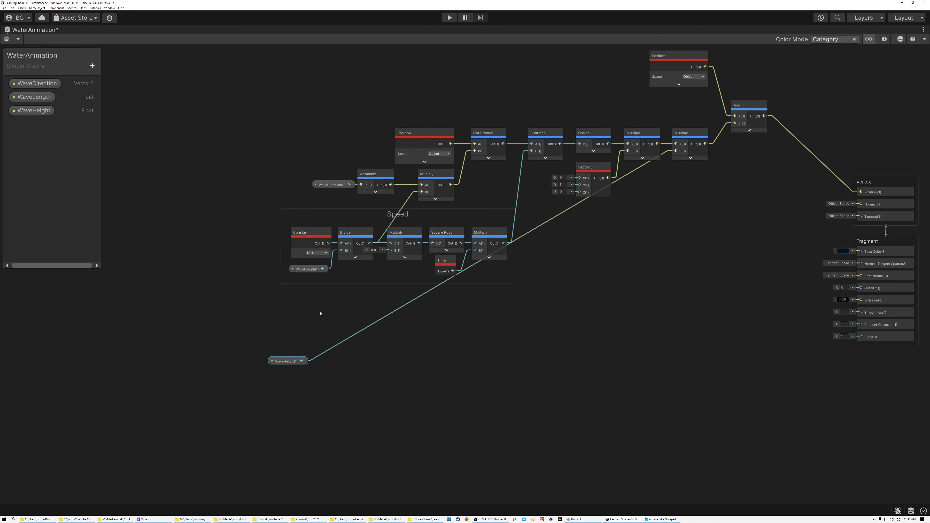
Step: Multiply the Divide output by WaveHeight with a new Multiply node below the Speed group, its preview collapsed
scroll(345, 275, "up", 2)
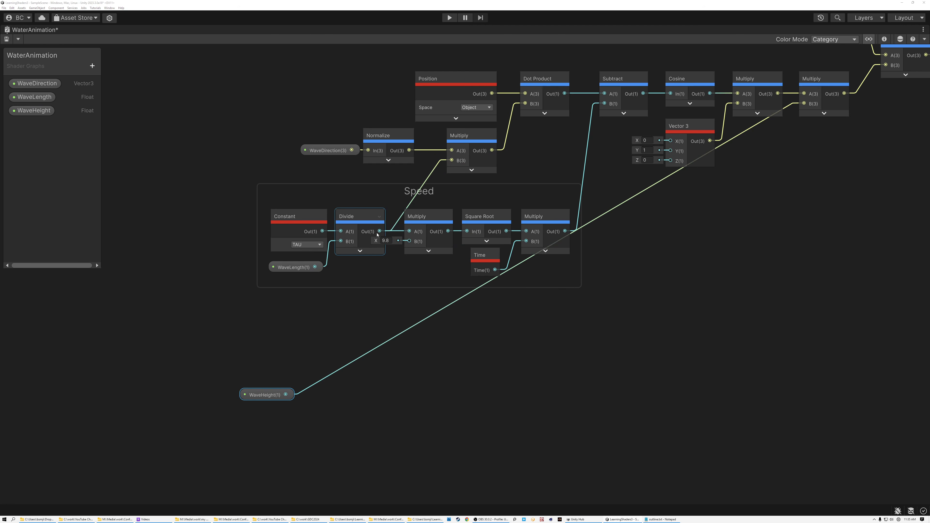
left_click(293, 220)
left_click(363, 217)
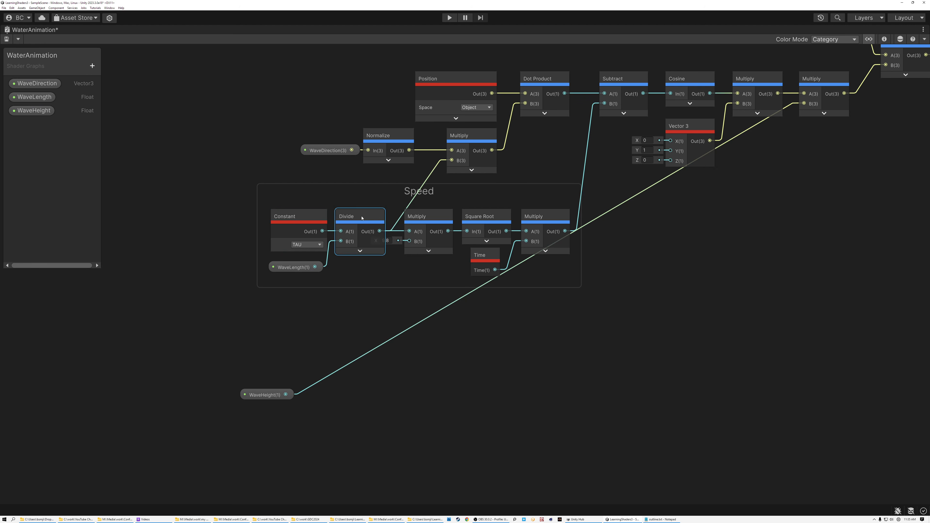
left_click_drag(381, 231, 422, 410)
type("mul")
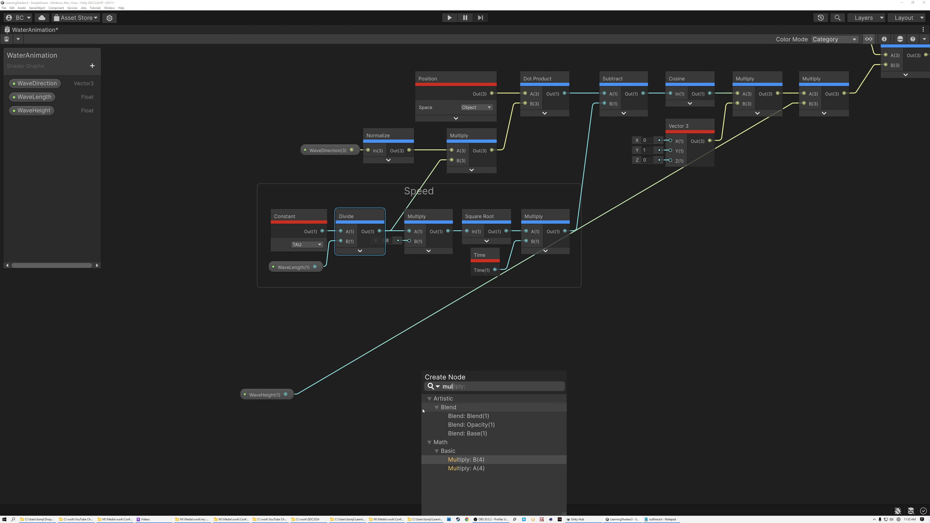
left_click(466, 468)
left_click_drag(287, 394, 449, 366)
left_click(457, 439)
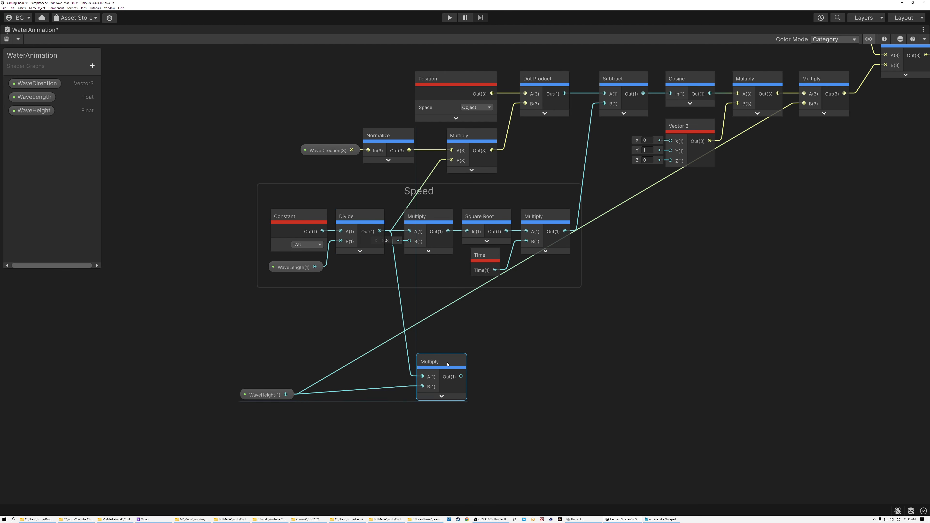
Step: Add a Float property named PeakSharpness to the graph with a default value of 1
left_click(92, 65)
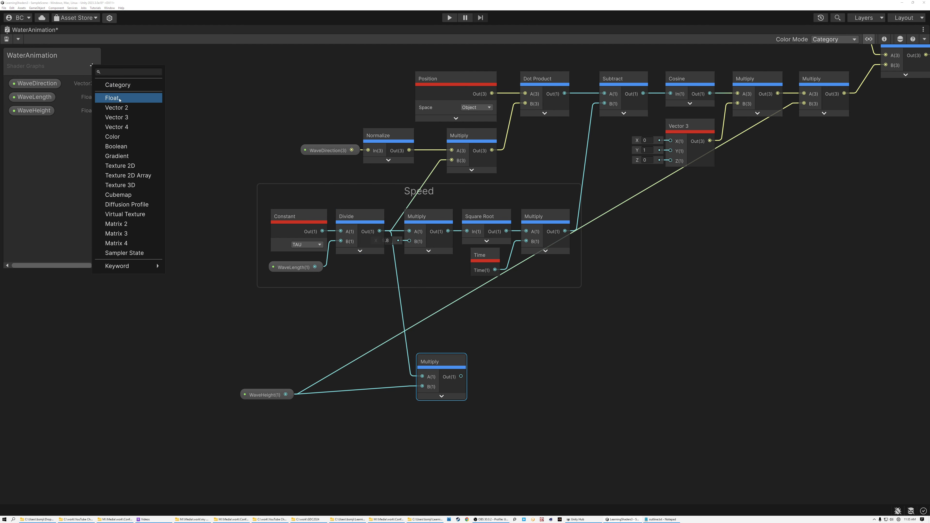
left_click(110, 98)
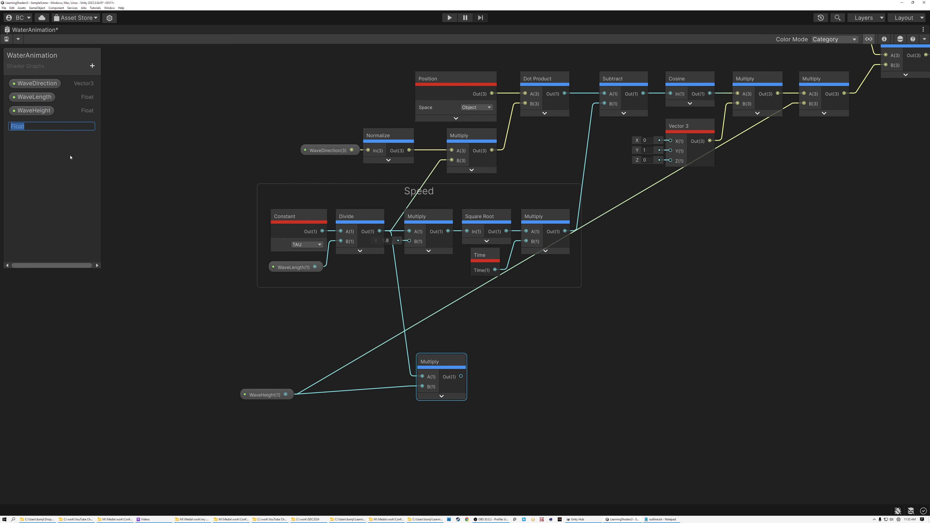
type("PeakSharpness")
key("Return")
left_click(48, 127)
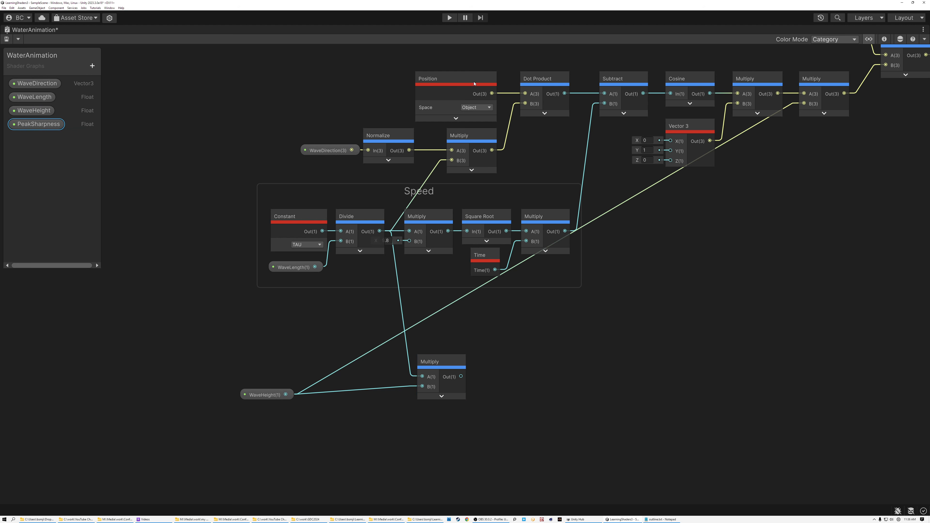
left_click(884, 39)
left_click(227, 158)
type("1")
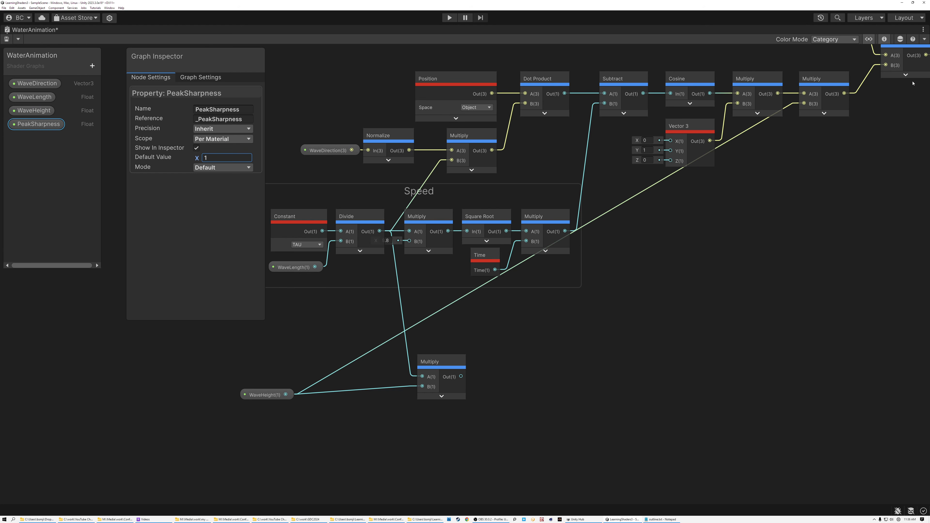
left_click(884, 39)
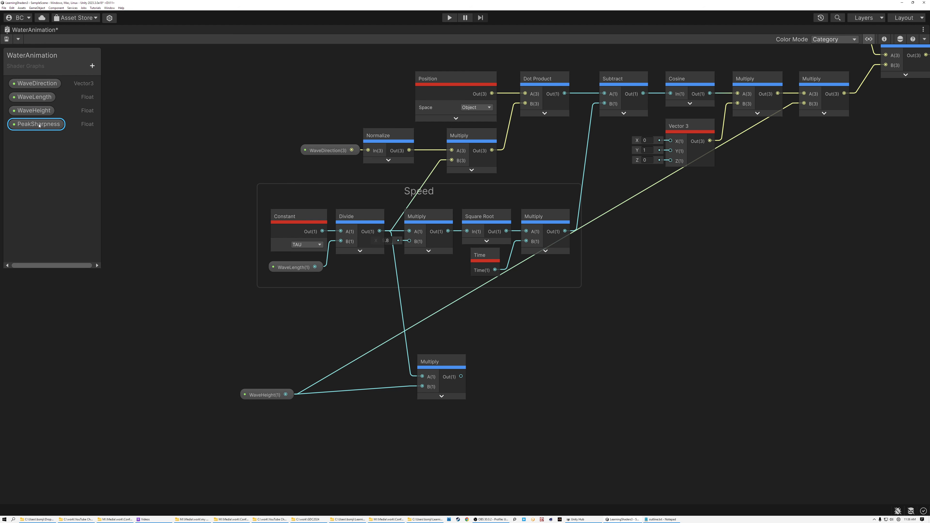
Step: Place a PeakSharpness node below the Speed group, directly above the new Multiply node
left_click_drag(169, 303, 463, 328)
left_click_drag(443, 361, 464, 376)
left_click_drag(494, 333, 455, 335)
Step: Divide PeakSharpness by the output of the Multiply node beneath it with a new Divide node, its preview collapsed
left_click_drag(478, 335, 530, 348)
type("d")
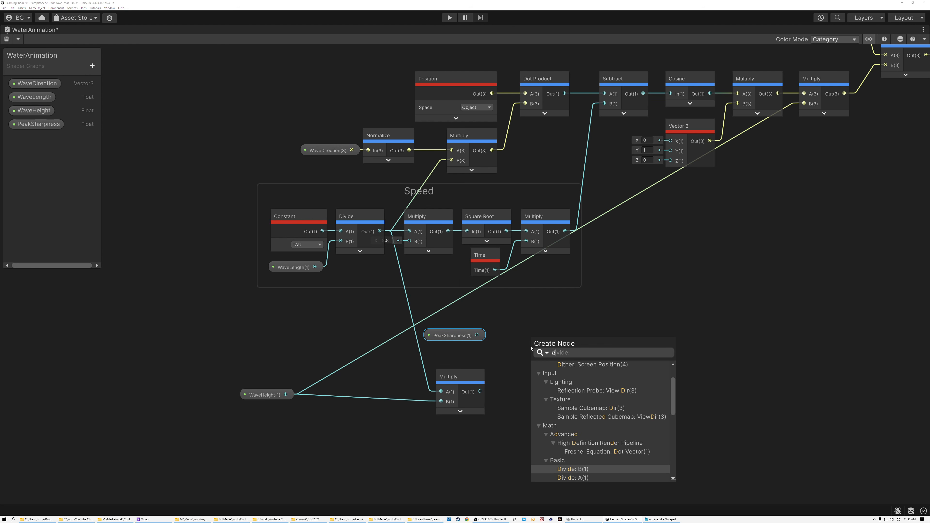
type("ivide")
double_click(569, 435)
left_click_drag(480, 391, 531, 365)
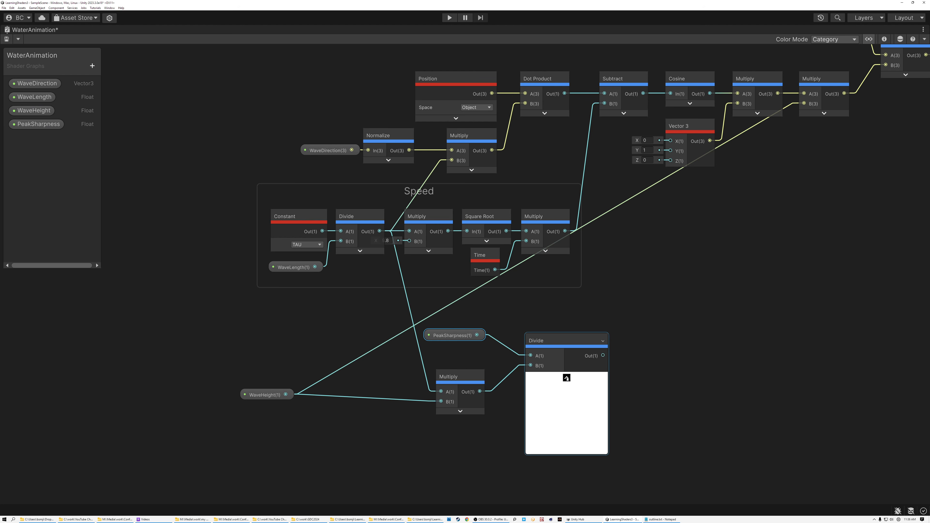
left_click(566, 378)
Step: Multiply the new Divide output by WaveHeight with another Multiply node beside it, its preview collapsed
key("space")
type("mul")
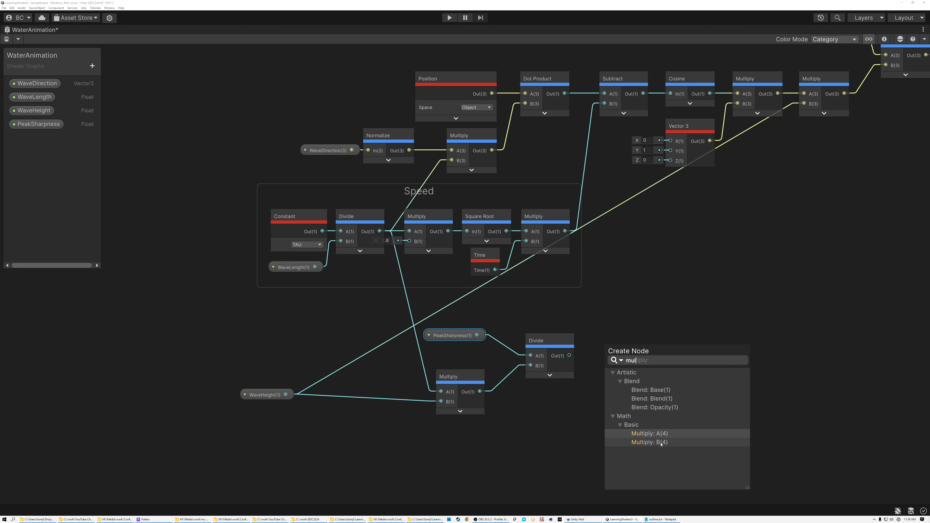
left_click(649, 433)
left_click(292, 395)
left_click_drag(286, 395, 605, 372)
left_click(641, 386)
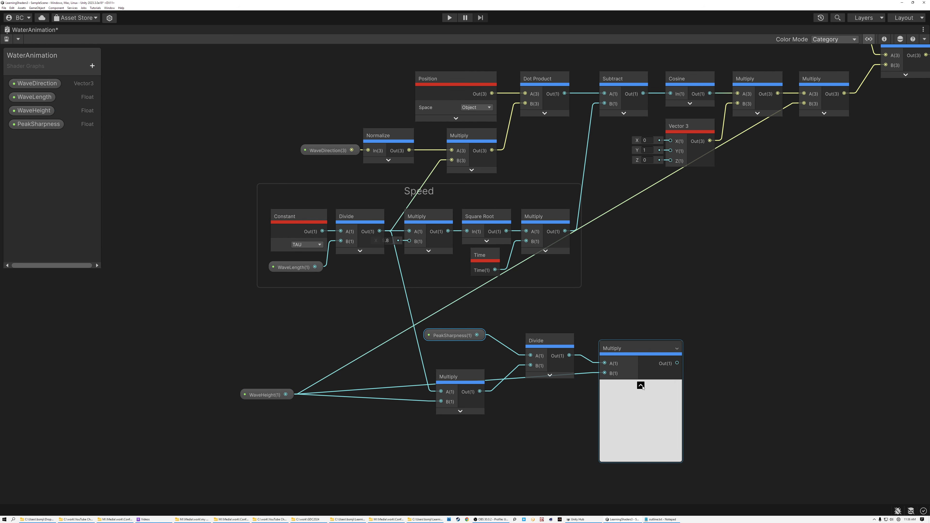
left_click(641, 385)
Step: Add a Sine node fed by the Subtract output ahead of Cosine, placed below the Speed group with its preview collapsed
middle_click_drag(608, 320, 476, 355)
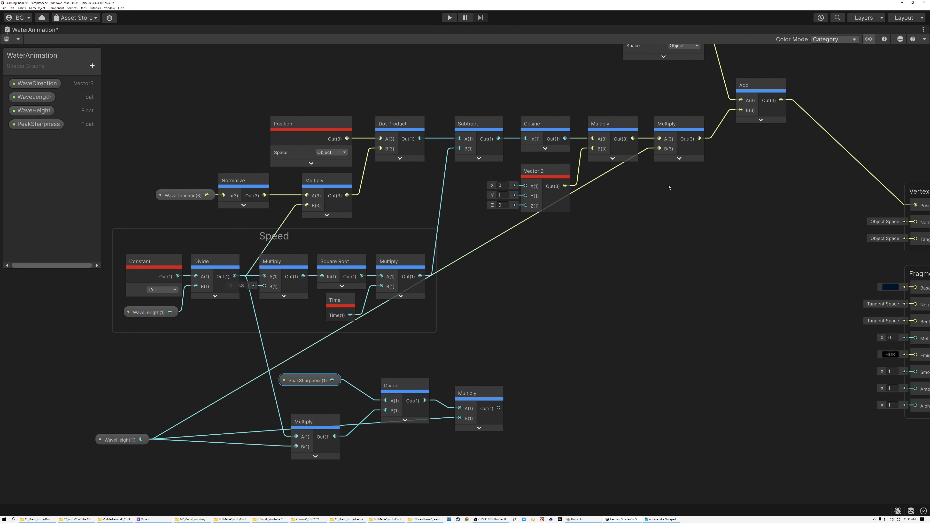
left_click(544, 129)
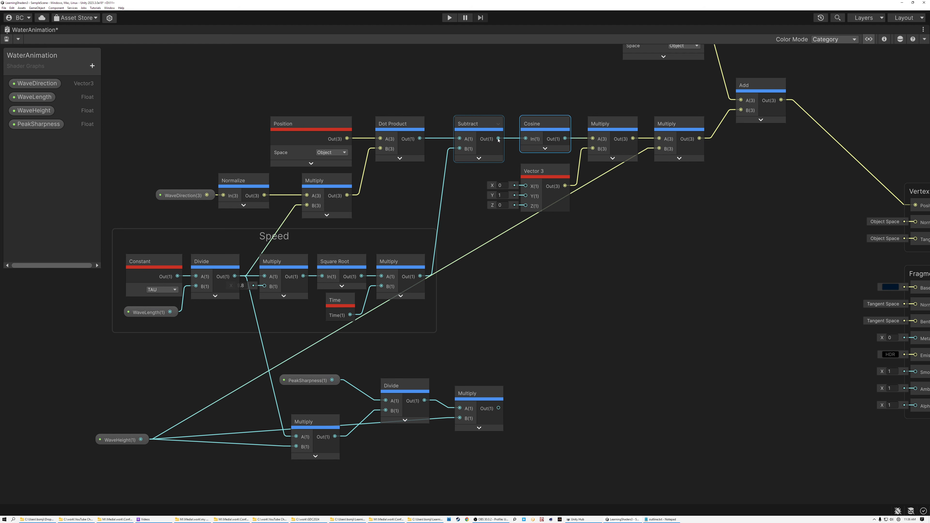
left_click_drag(499, 139, 517, 304)
type("sibne")
key("BackSpace")
key("BackSpace")
key("BackSpace")
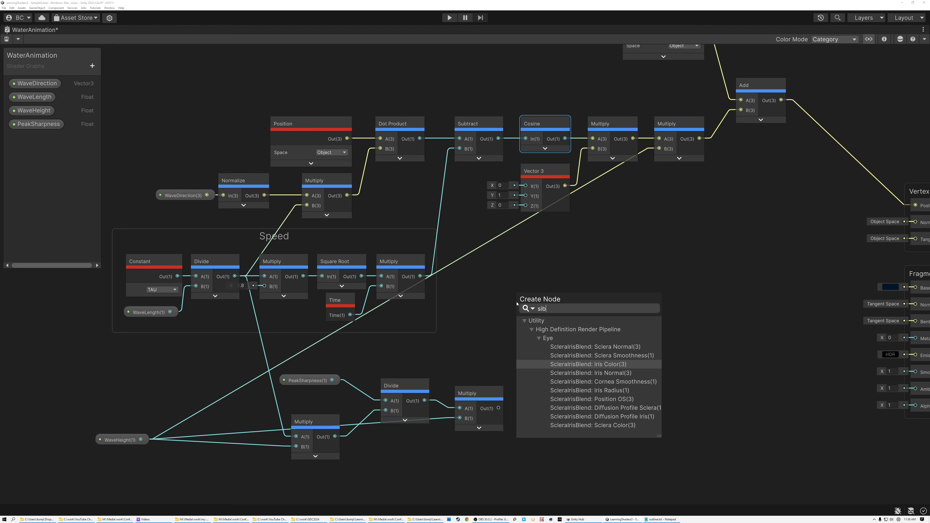
type("ne")
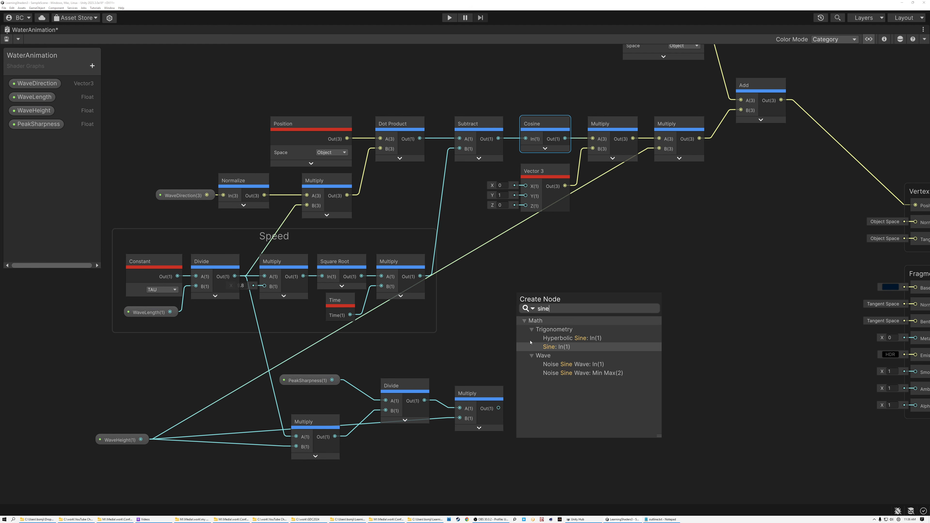
double_click(552, 349)
left_click(552, 324)
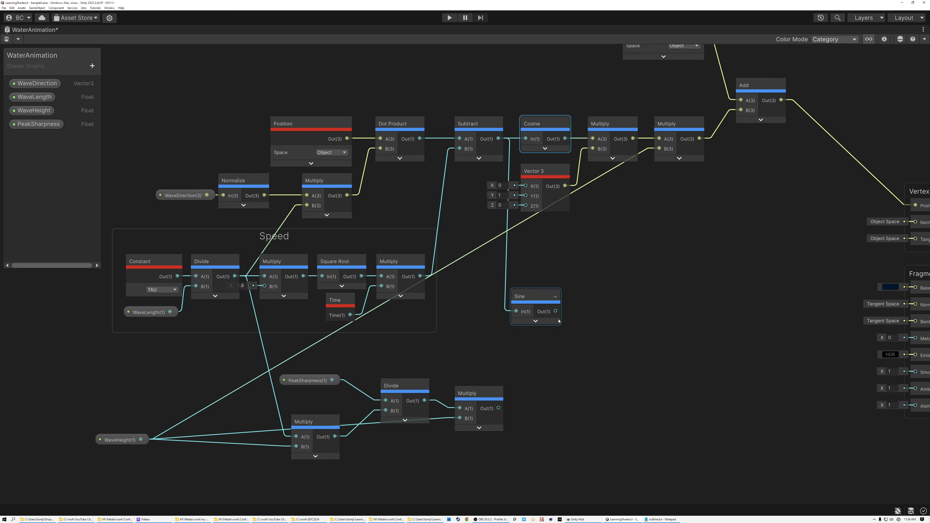
Step: Multiply the Sine output by the WaveHeight Multiply output with a new collapsed Multiply node, then arrange Sine and the new node compactly
left_click_drag(555, 312, 593, 340)
type("mul")
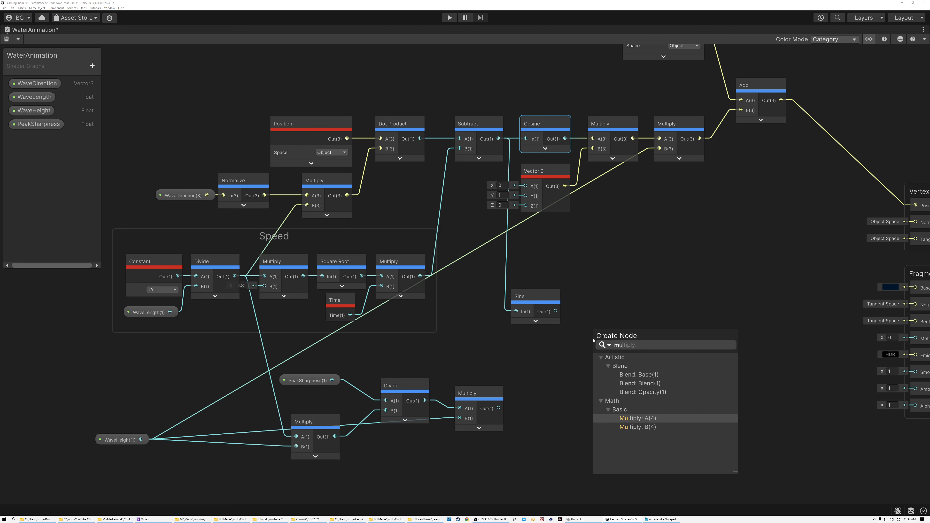
double_click(634, 421)
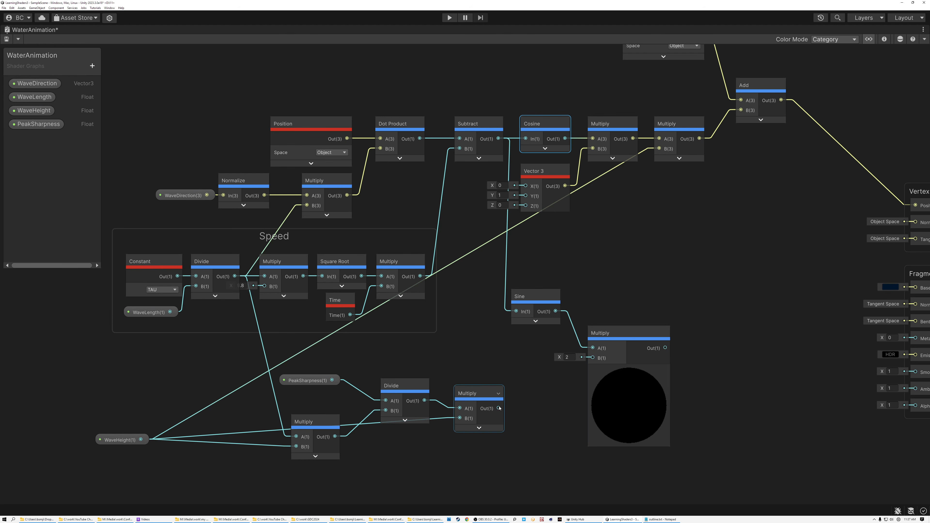
left_click_drag(499, 407, 592, 357)
left_click(628, 370)
left_click_drag(535, 299, 478, 345)
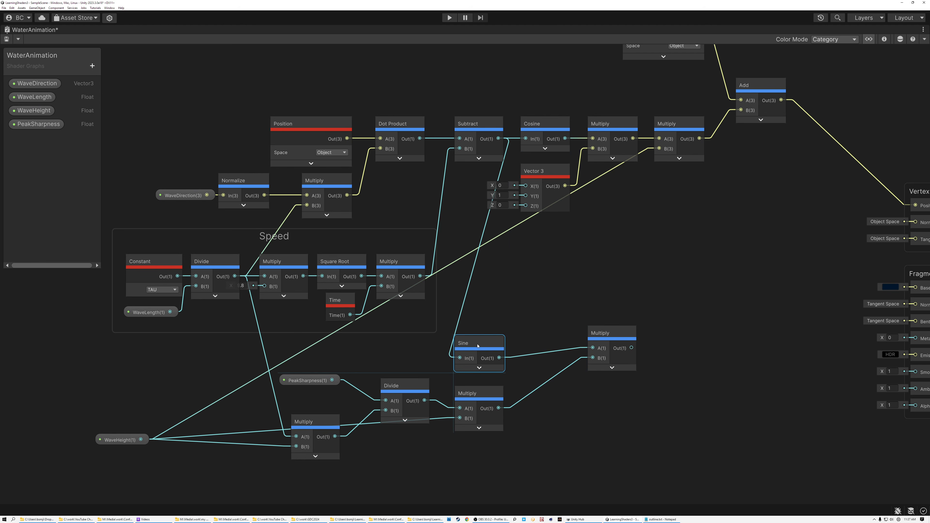
left_click_drag(600, 333, 540, 361)
Step: Multiply the Normalize output by the Sine branch's Multiply output with a new Multiply node, its preview collapsed
left_click_drag(263, 196, 628, 347)
type("mult")
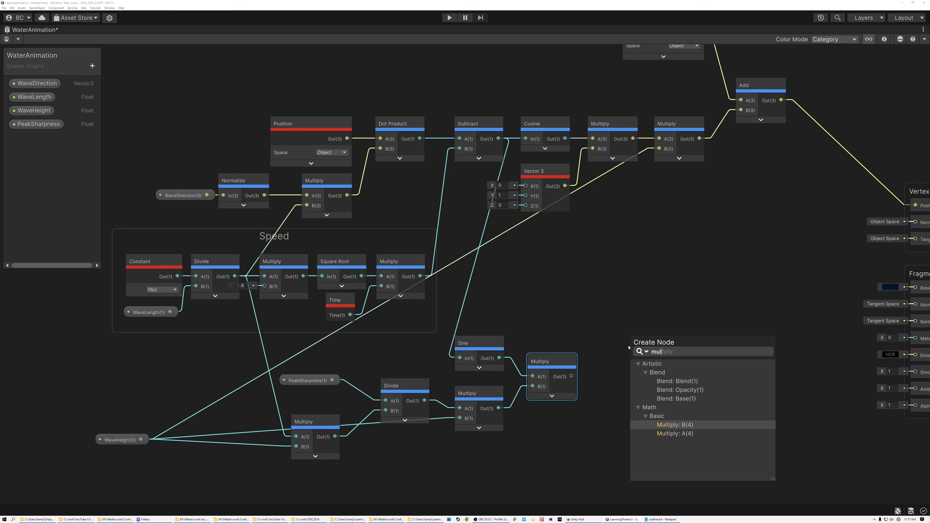
double_click(673, 429)
left_click_drag(571, 376, 629, 364)
left_click(666, 376)
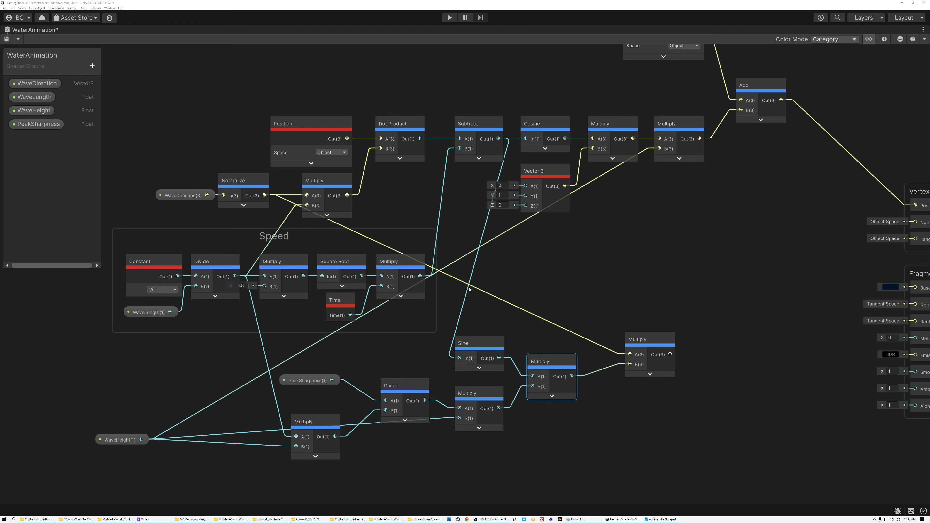
Step: Shift the output Position and Add nodes toward the Vertex block and feed Add B from a Subtract node: height Multiply minus direction Multiply
middle_click_drag(680, 216, 544, 282)
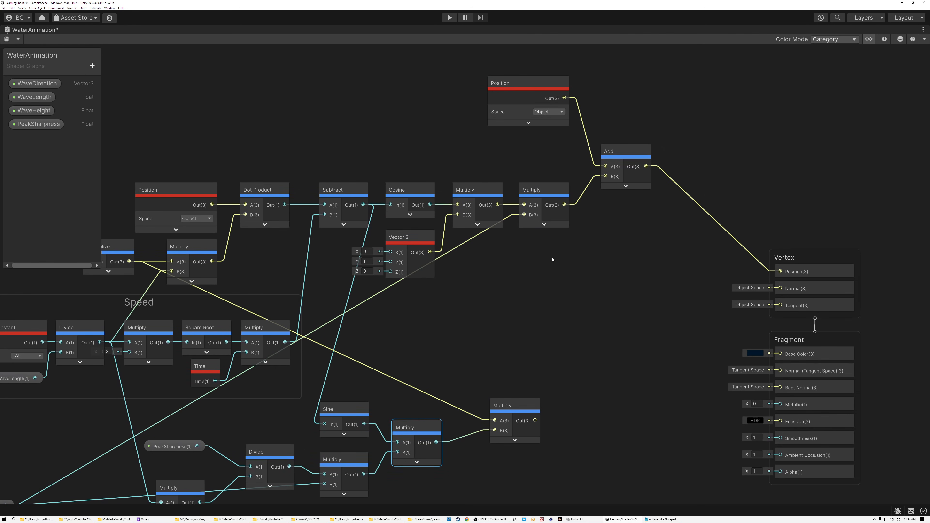
left_click_drag(511, 57, 737, 177)
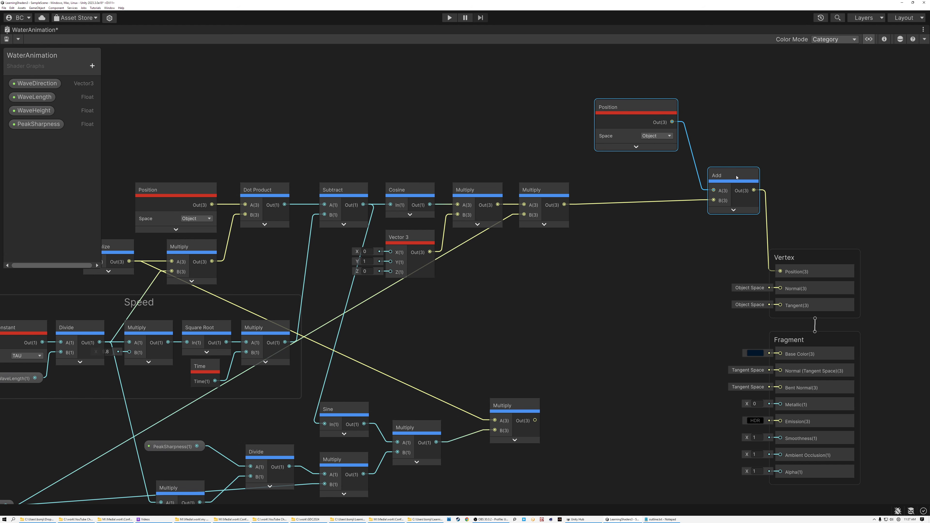
left_click_drag(564, 204, 607, 225)
type("sub")
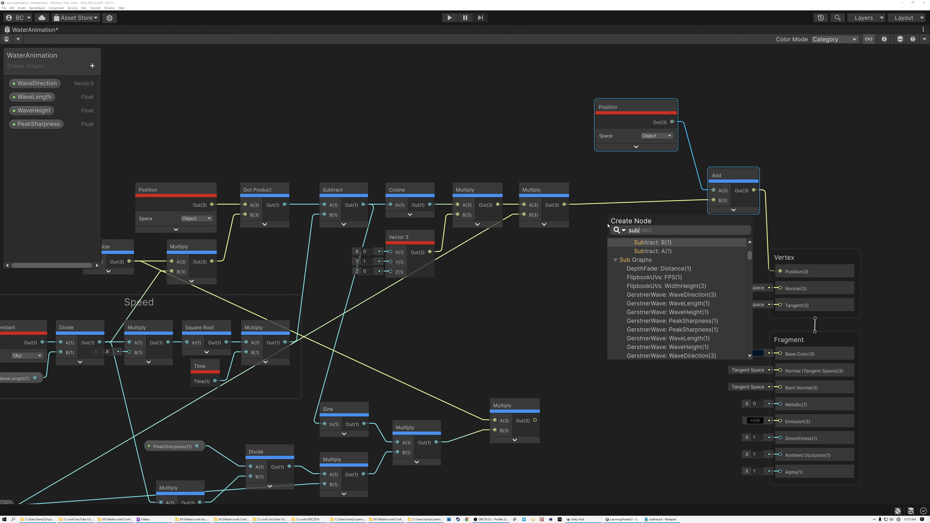
left_click(651, 252)
left_click_drag(535, 420, 608, 244)
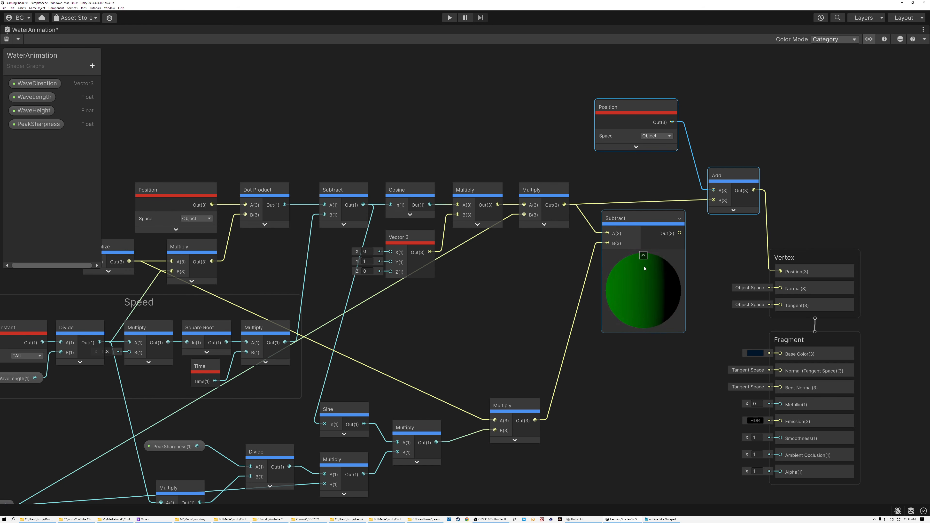
left_click(644, 255)
left_click_drag(648, 233, 714, 200)
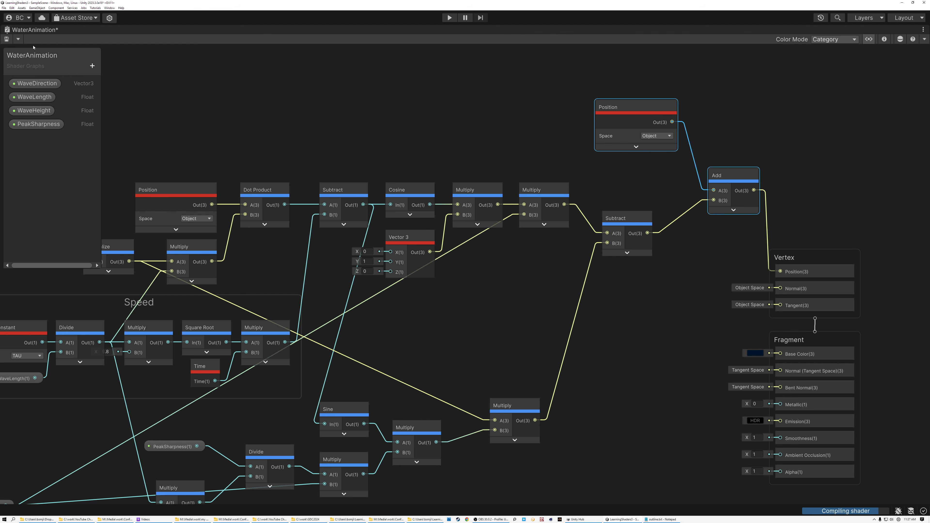
Step: Group the PeakSharpness, Divide, Sine and related Multiply nodes below Speed as Sharpness, and save the graph
middle_click_drag(295, 137, 481, 58)
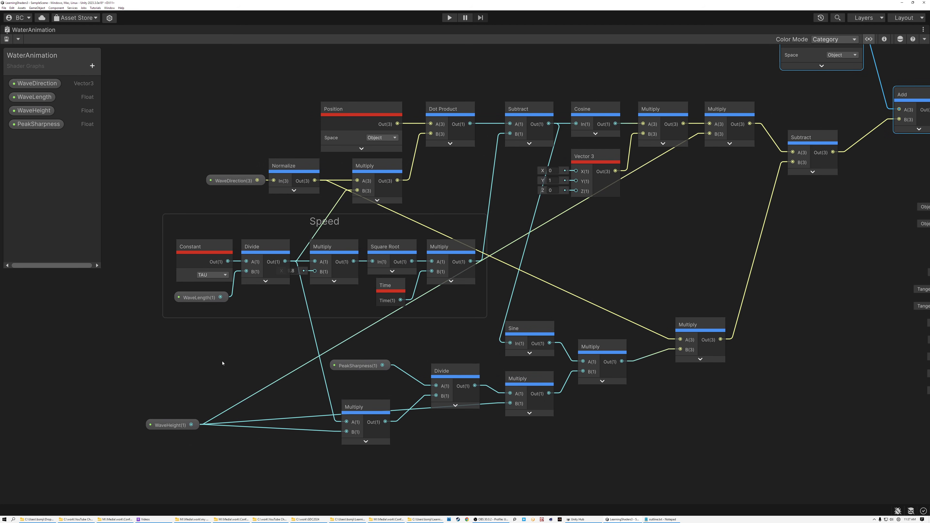
left_click_drag(301, 336, 704, 465)
left_click_drag(692, 332, 690, 359)
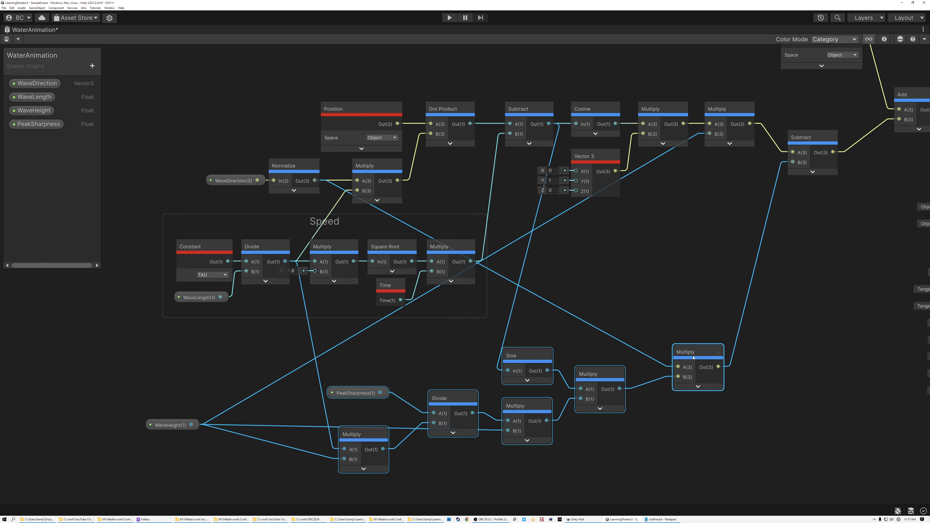
right_click(533, 357)
left_click(569, 497)
type("Sharpness")
key("Return")
left_click_drag(531, 329, 519, 334)
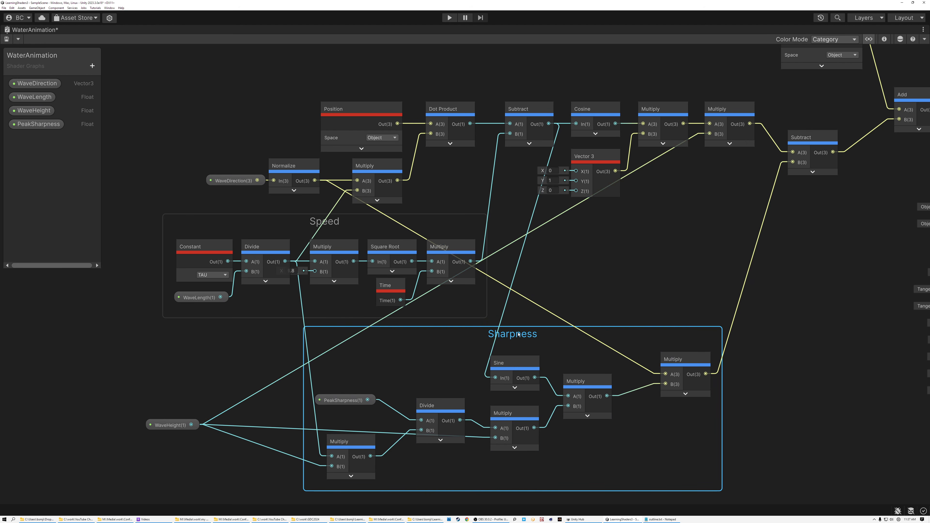
Step: Restore the docked editor layout and examine the waves on the WaterPlane in the Scene view
double_click(35, 31)
left_click(68, 30)
right_click_drag(588, 199, 549, 207)
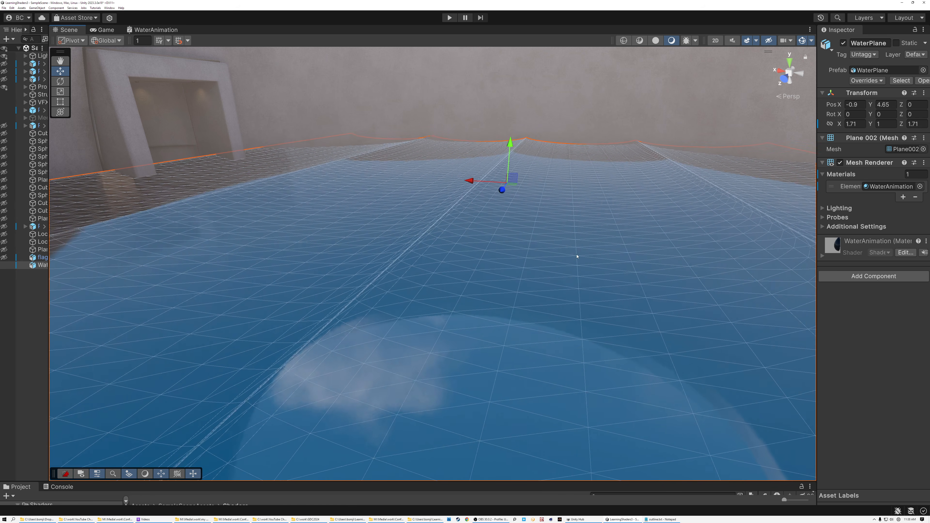
Step: Set the PeakSharpness property's default value to 0.3 in the WaterAnimation graph, save it, and return to the Scene view
left_click(160, 30)
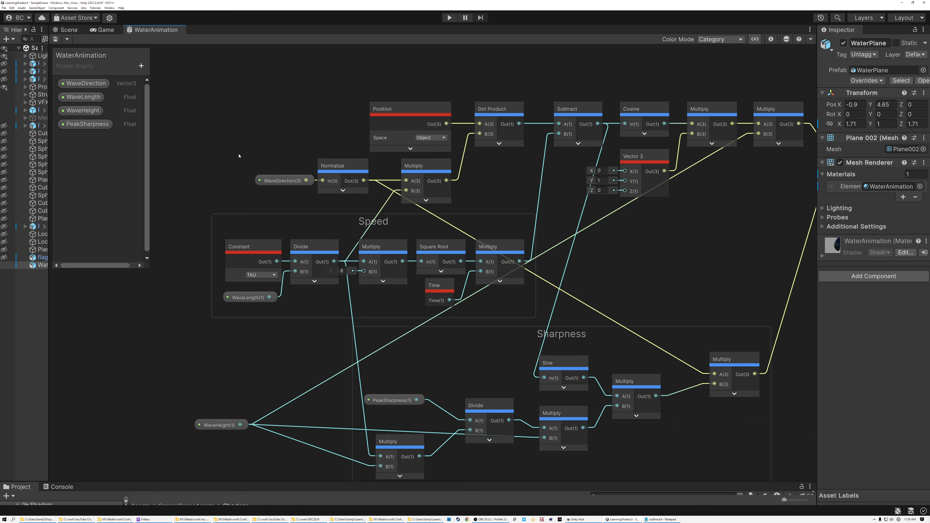
left_click(771, 39)
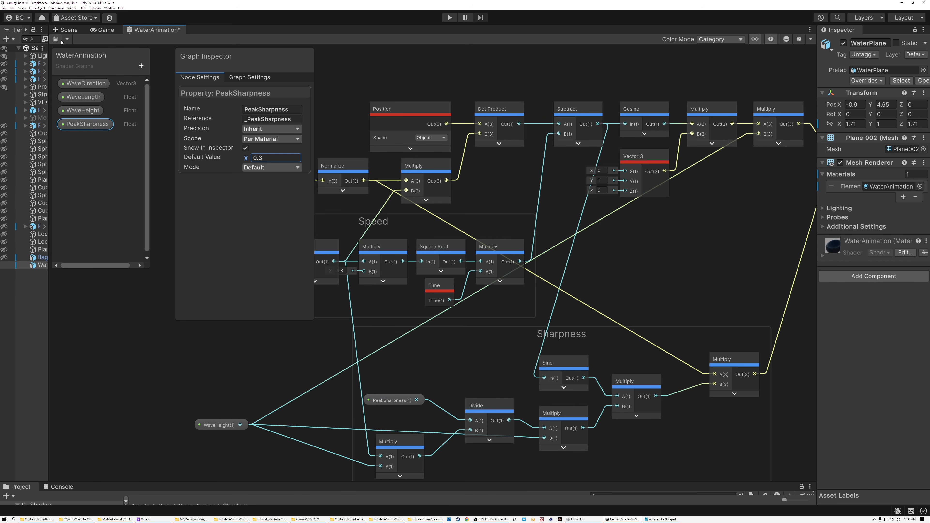
left_click(66, 30)
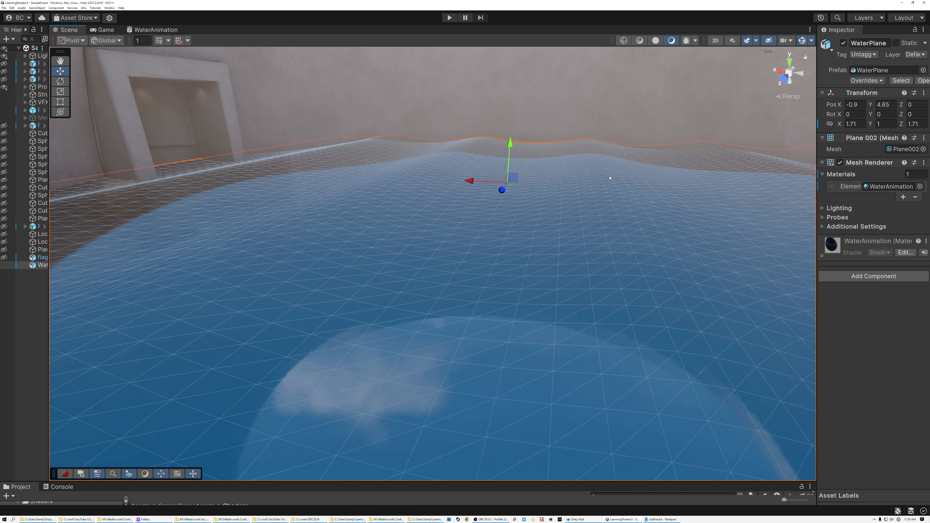
Step: Examine the wave shape and motion across the WaterPlane from several angles
mouse_move(631, 245)
right_mouse_down()
mouse_move(568, 248)
mouse_move(677, 232)
mouse_move(607, 242)
mouse_move(638, 241)
right_mouse_up()
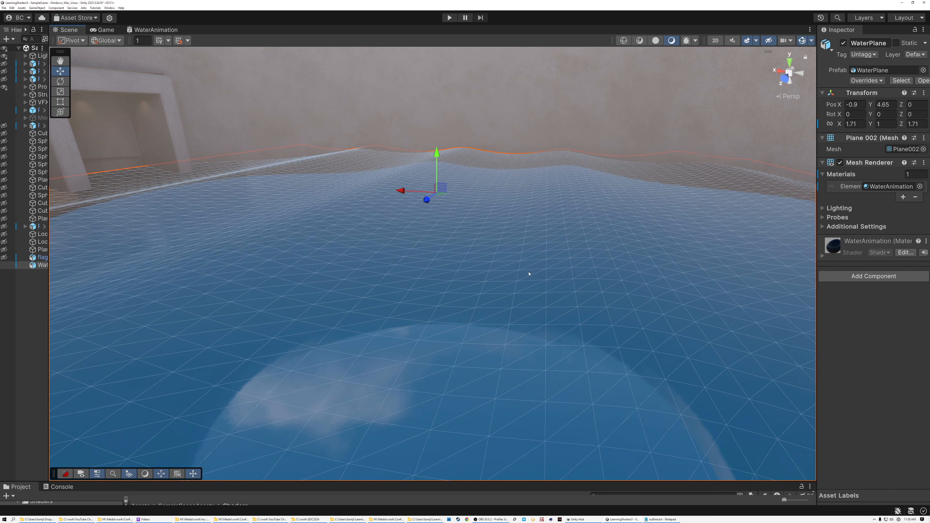
right_click_drag(537, 263, 495, 329)
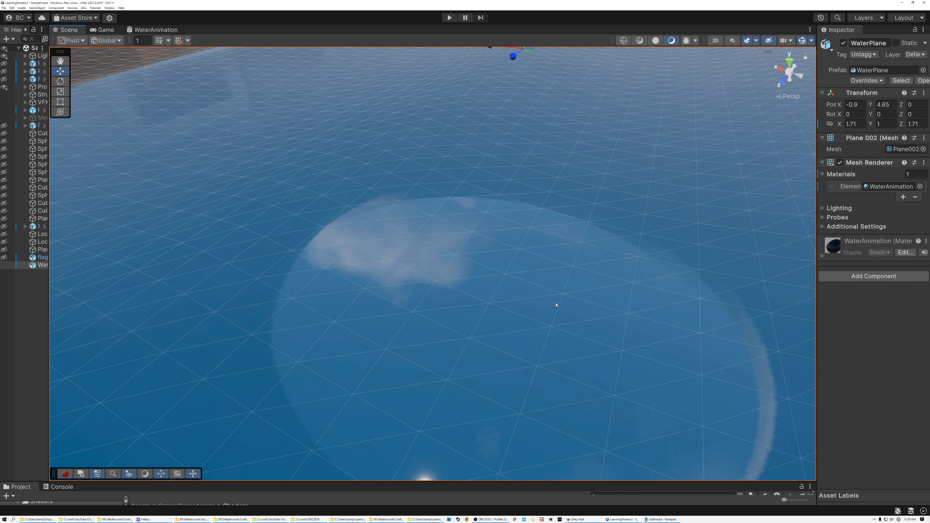
right_click_drag(566, 303, 632, 254)
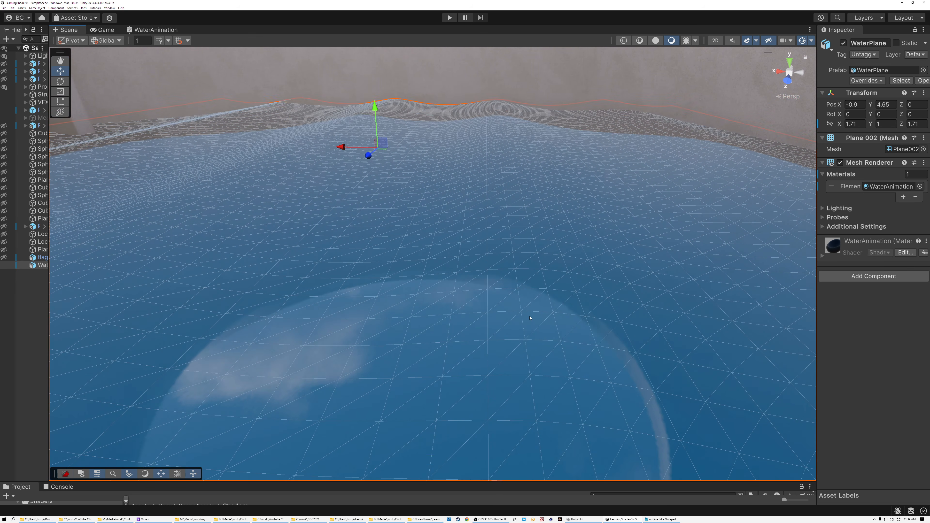
right_click_drag(573, 310, 545, 313)
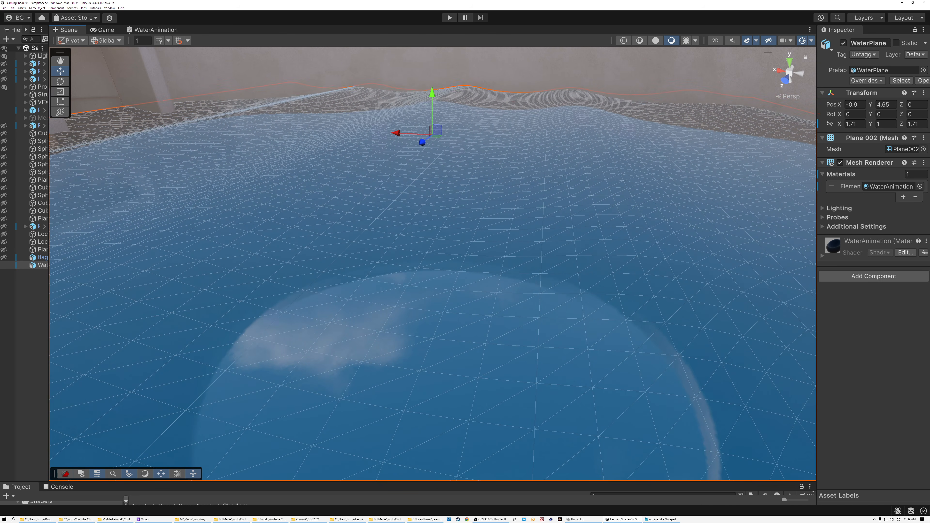
Step: Reopen the WaterAnimation graph, hide the Graph Inspector, and bring the Sharpness group into focus
left_click(161, 30)
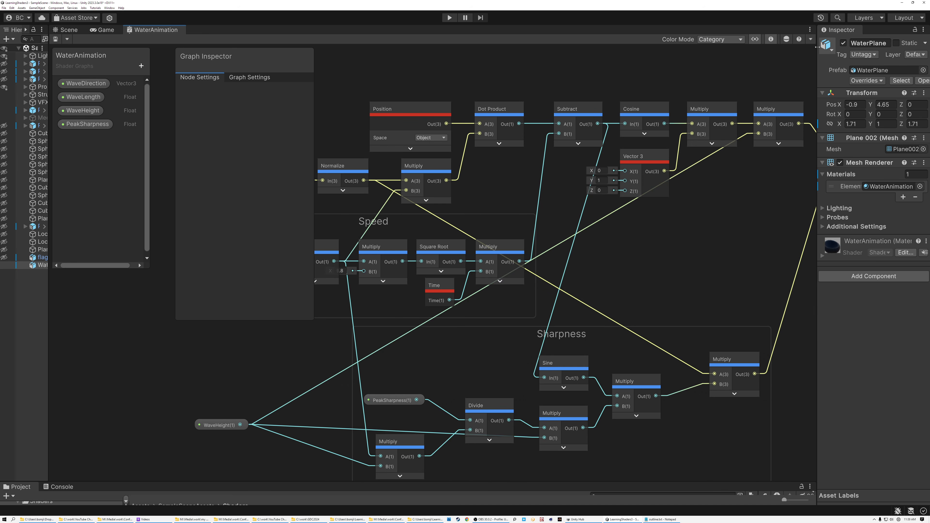
left_click(771, 39)
middle_click_drag(657, 261, 484, 175)
scroll(599, 208, "down", 3)
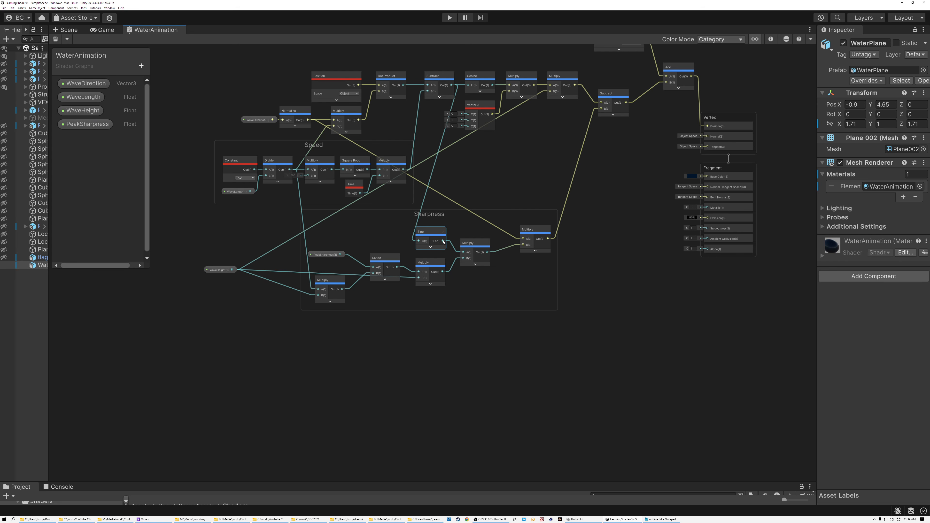
scroll(443, 241, "up", 2)
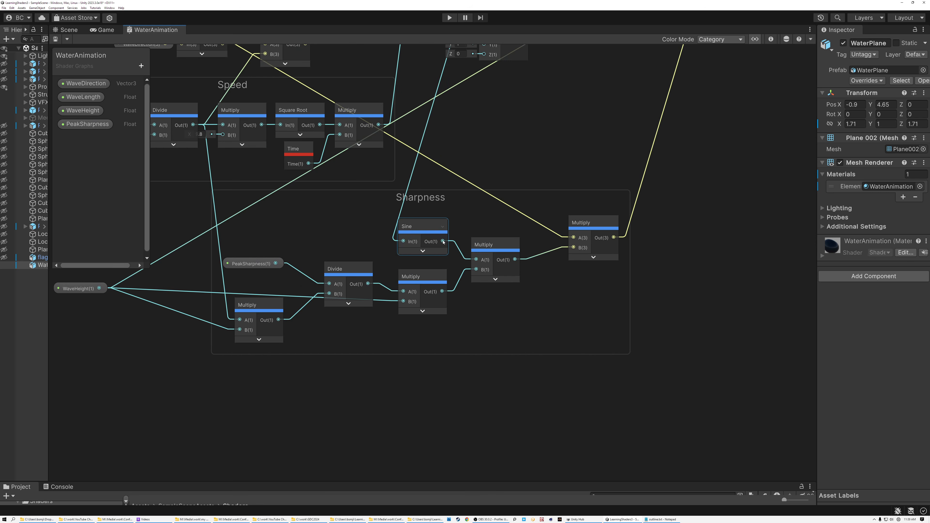
Step: Add a Multiply node below the Sharpness group with its A input fed by the Sine output
left_click(415, 231)
left_click_drag(443, 242, 524, 419)
type("mul")
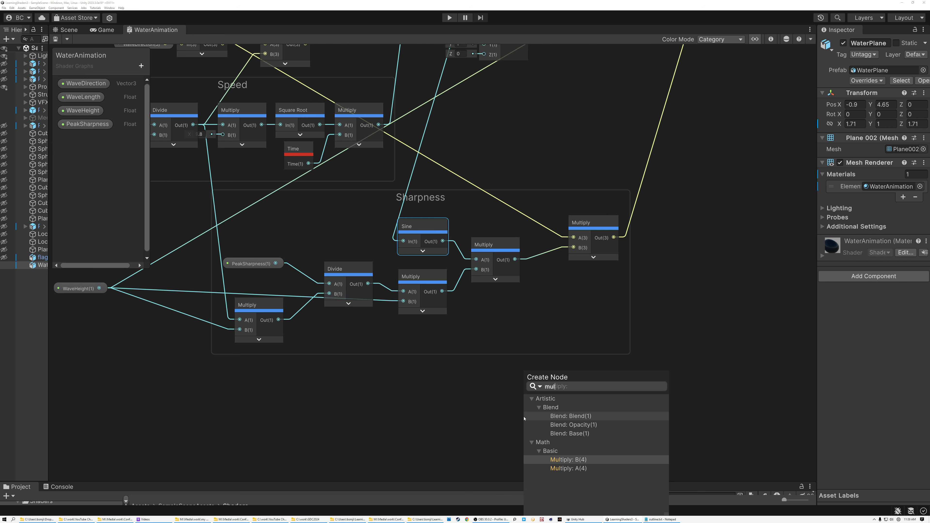
left_click(569, 468)
middle_click_drag(457, 402, 443, 291)
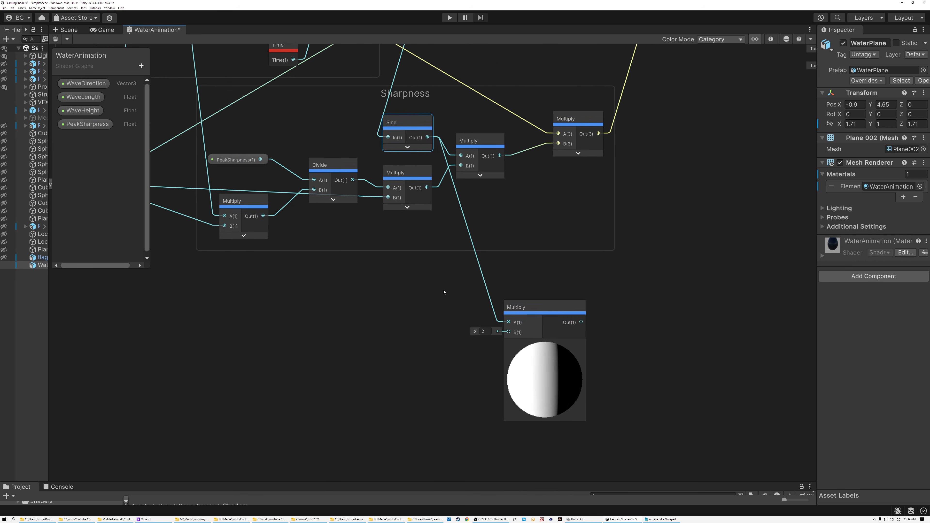
left_click_drag(525, 306, 480, 325)
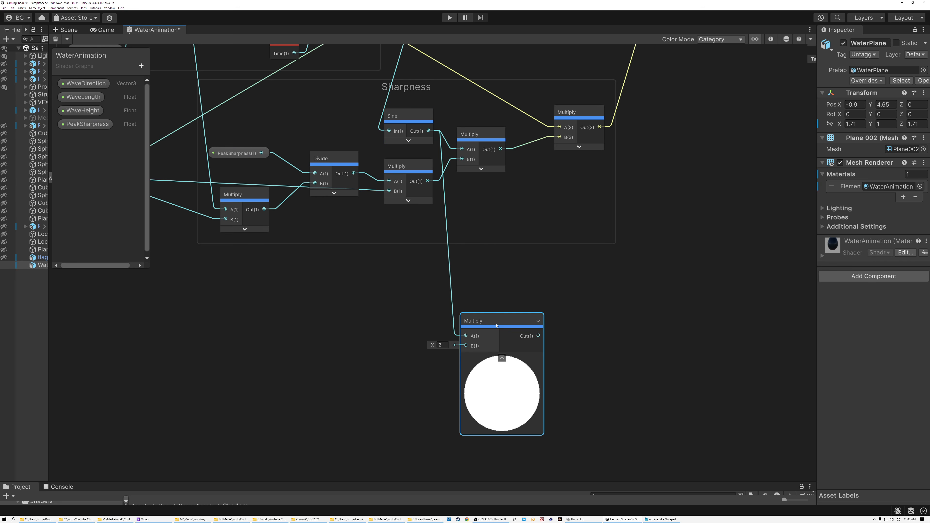
Step: Connect the output of the Sharpness group's WaveHeight Multiply, which feeds Divide, to the new Multiply's B input
middle_click_drag(265, 209, 435, 218)
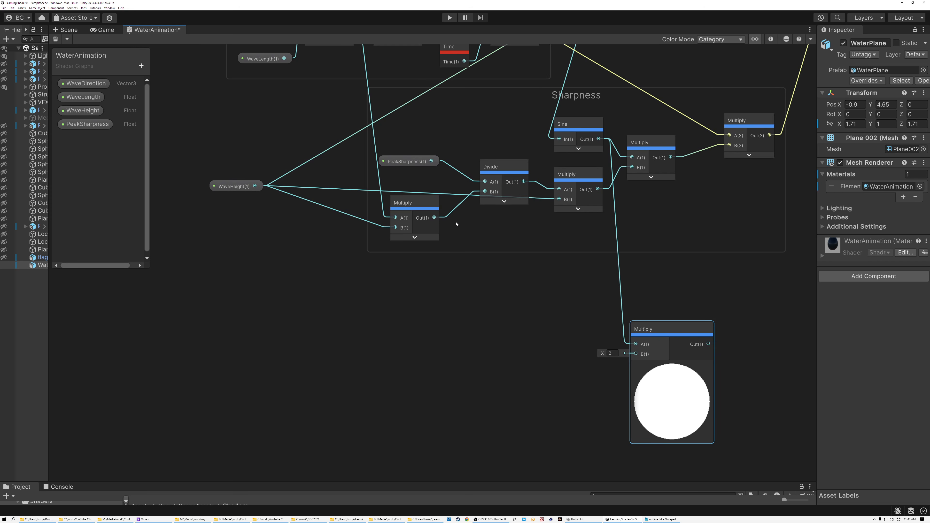
left_click_drag(435, 217, 636, 354)
middle_click_drag(546, 346, 477, 315)
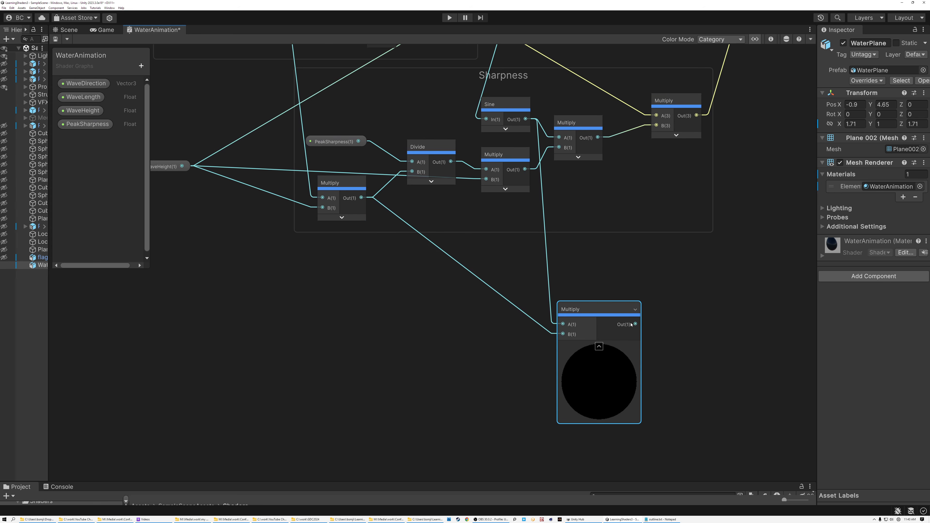
Step: Add a second Multiply after the new one and feed the Normalize output of WaveDirection into its B input
key("space")
type("mul")
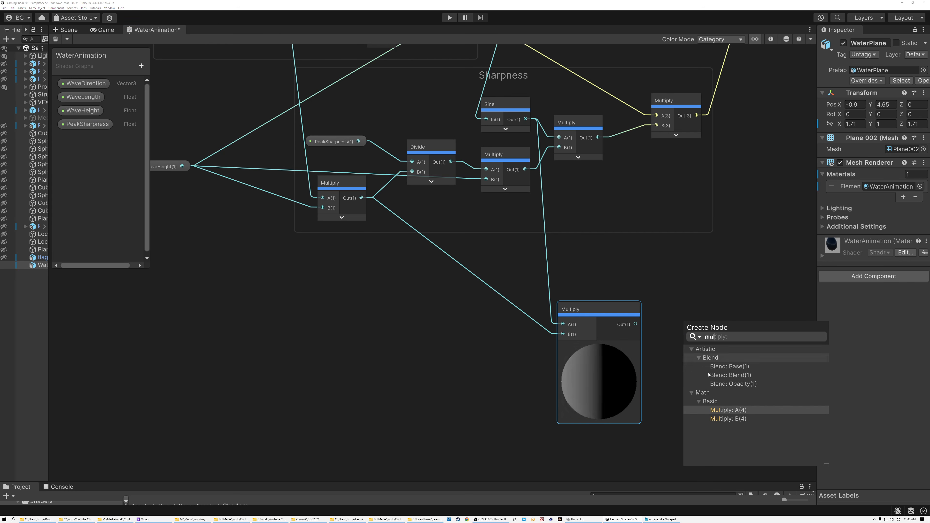
left_click(733, 410)
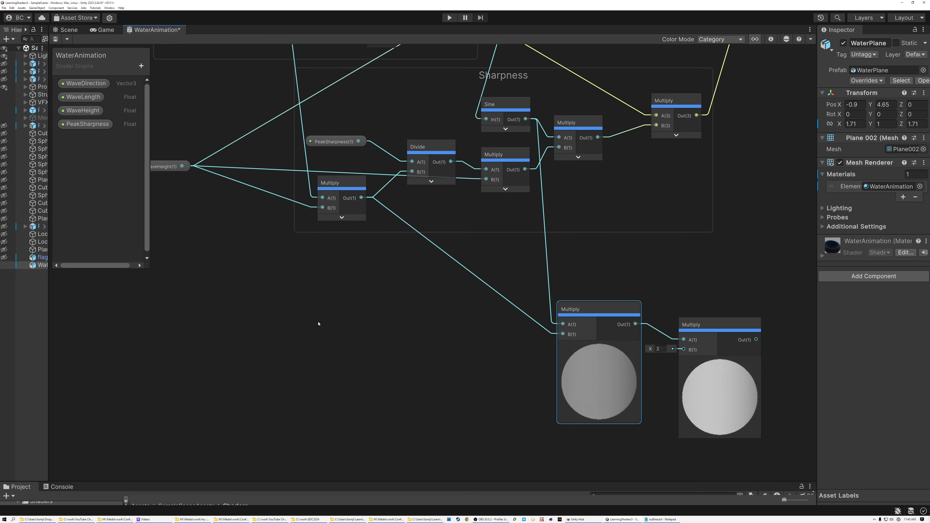
scroll(384, 228, "down", 2)
middle_click_drag(310, 117, 309, 201)
left_click_drag(327, 91, 599, 399)
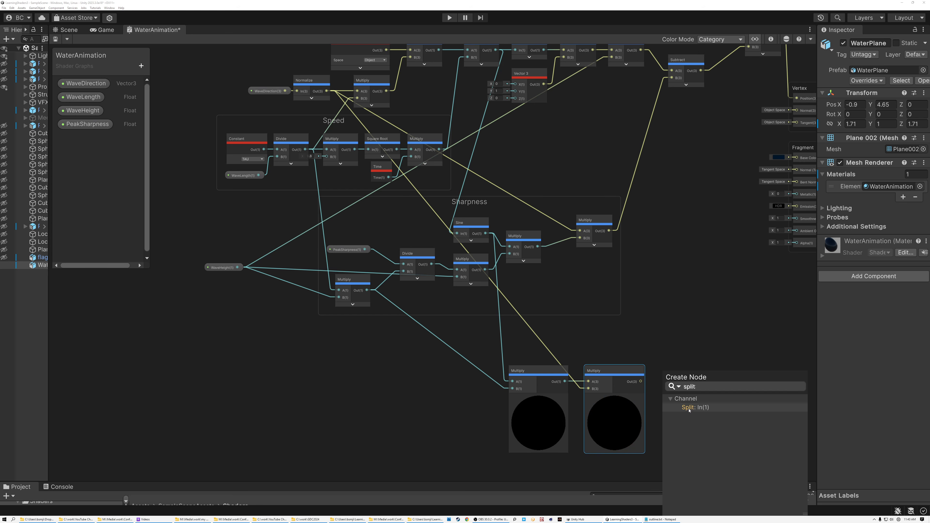
Step: Split the direction-multiplied result and add a Combine node, connecting Split R to Combine R and Split B to Combine B
left_click(689, 408)
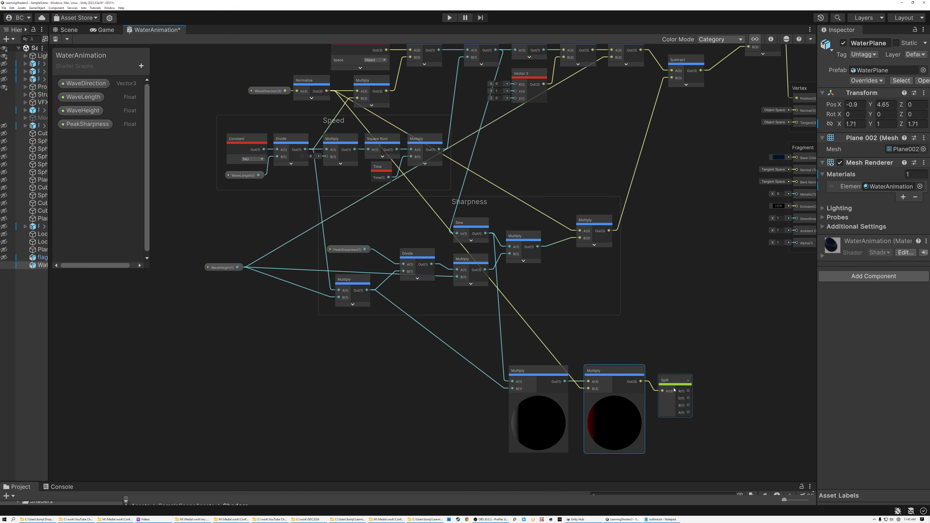
left_click(721, 381)
key("space")
type("combin")
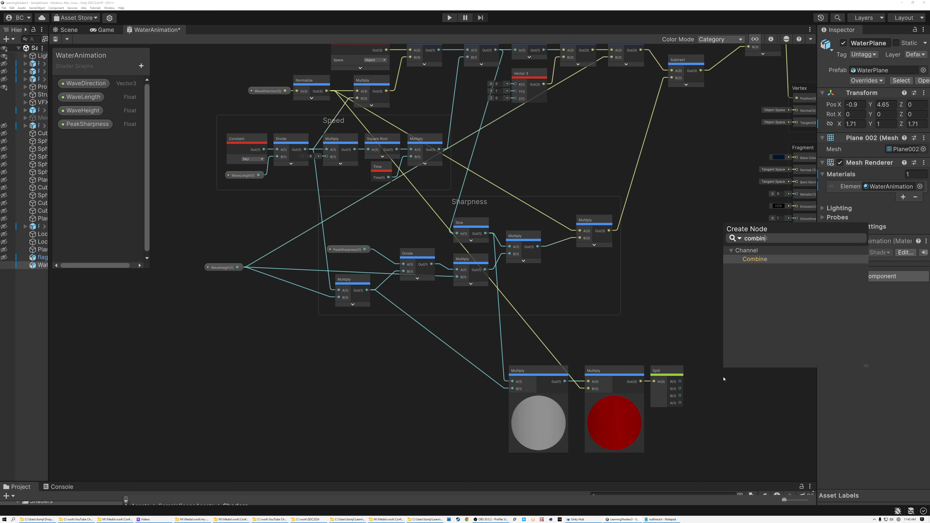
key("Return")
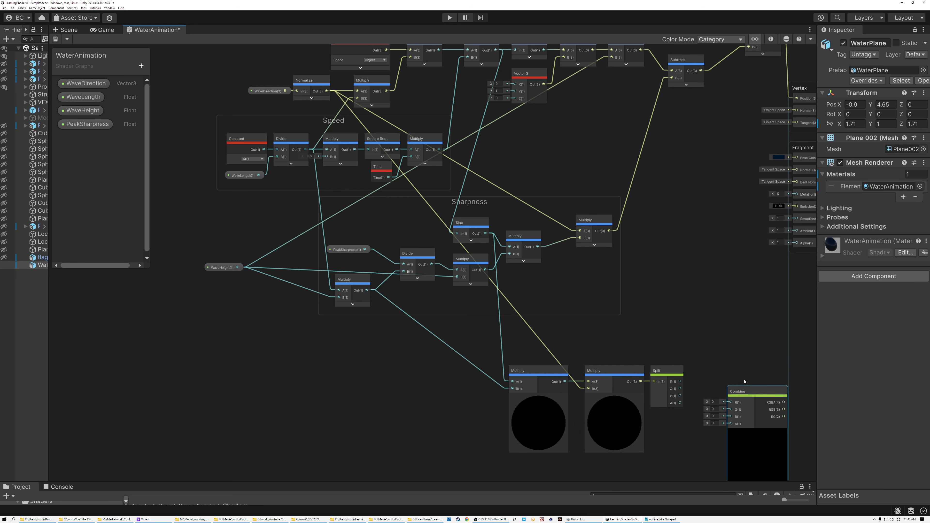
left_click_drag(746, 389, 749, 373)
left_click_drag(679, 382, 723, 390)
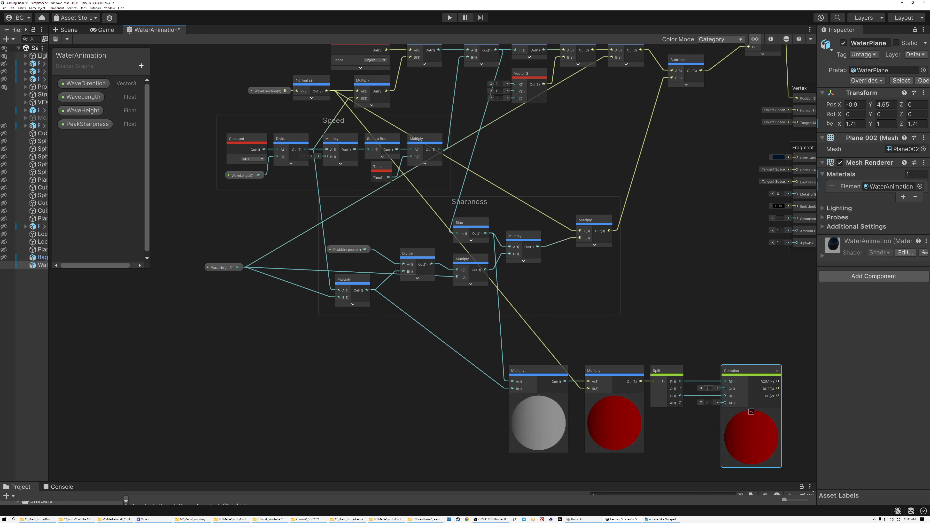
Step: Collapse the previews of the two new Multiply nodes and the Combine node
middle_click_drag(707, 387, 684, 329)
left_click(516, 337)
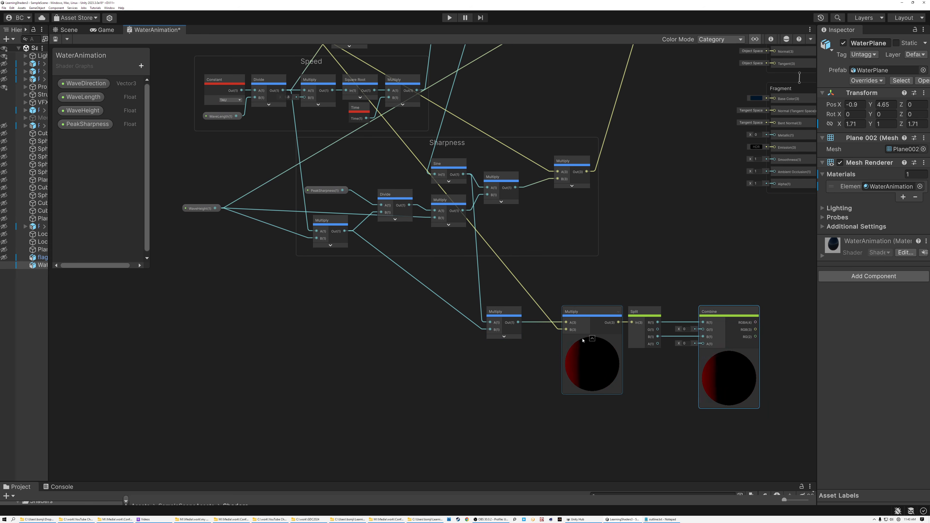
left_click(592, 339)
left_click(730, 354)
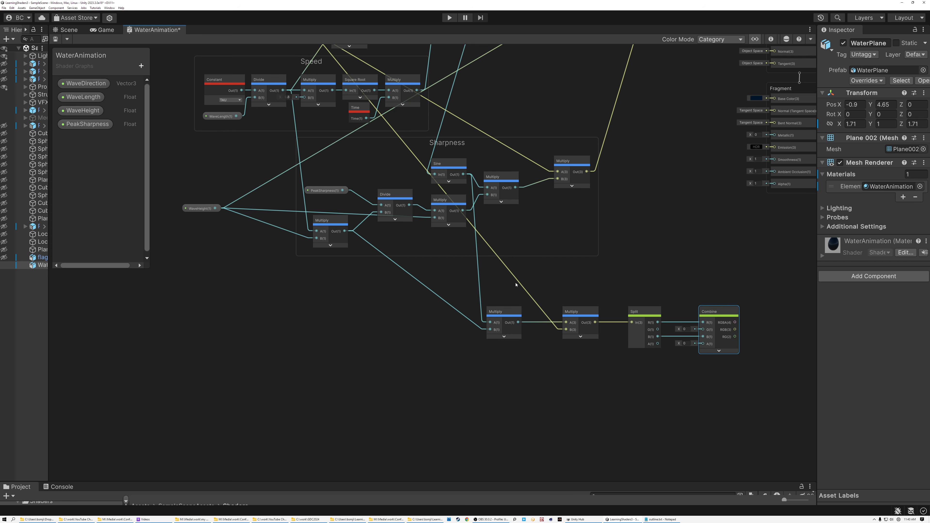
Step: Add a Multiply node beneath the Sine-fed Multiply with its A input fed by the Cosine output
middle_click_drag(525, 267, 522, 300)
left_click(440, 193)
middle_click_drag(511, 209, 500, 261)
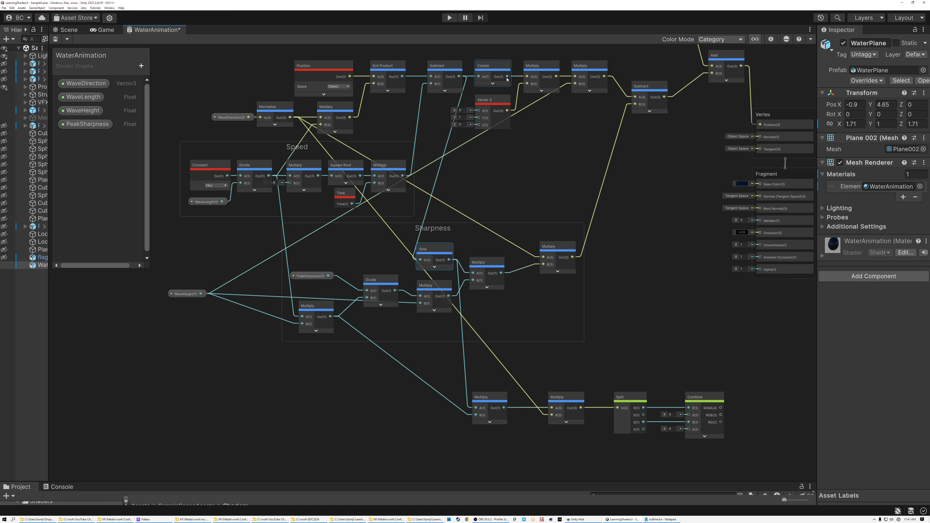
scroll(507, 74, "up", 5)
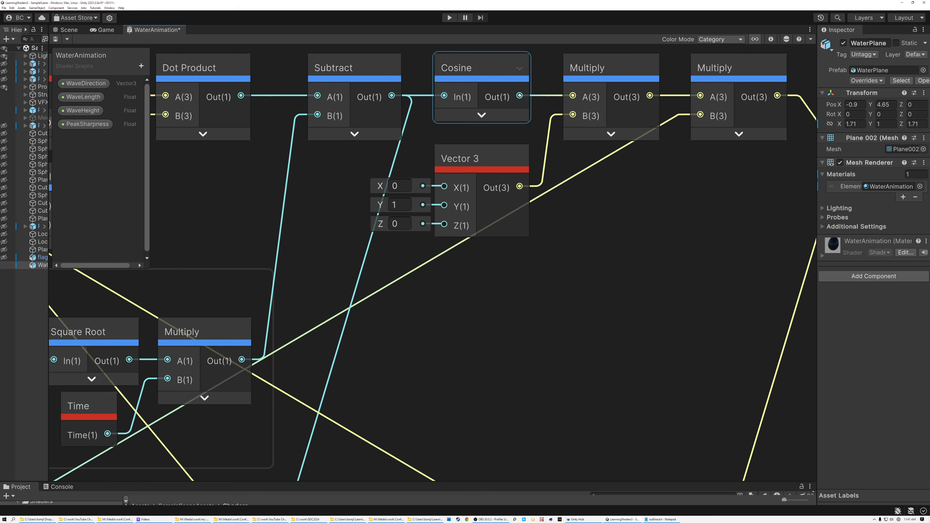
scroll(520, 95, "down", 5)
left_click_drag(519, 96, 486, 429)
type("mul")
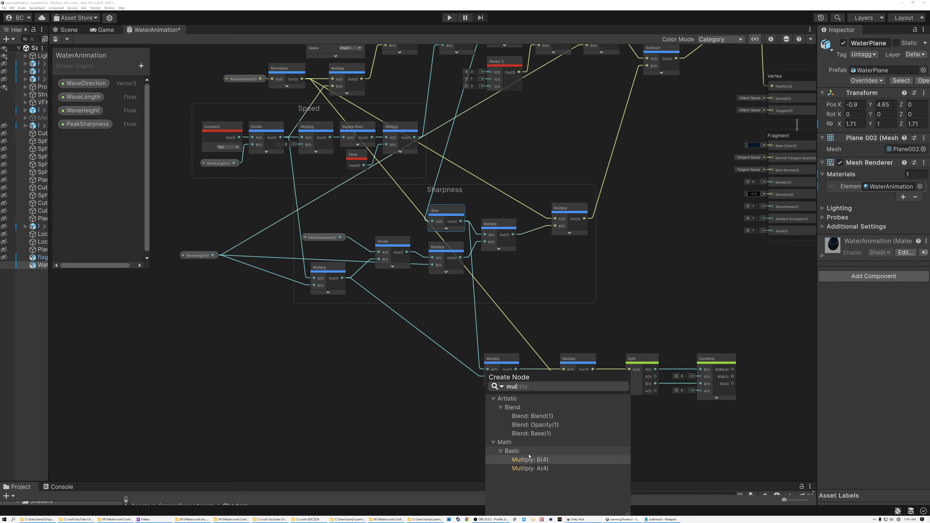
double_click(532, 468)
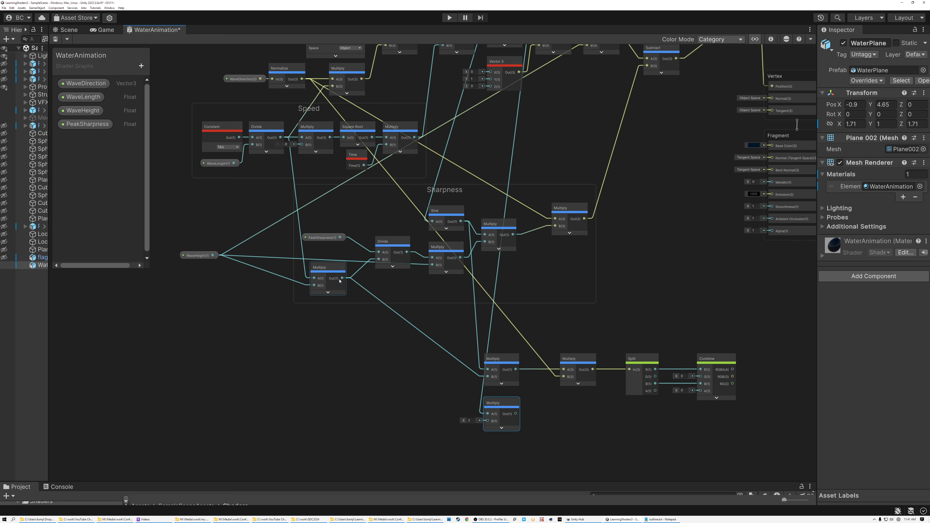
Step: Feed the Sharpness group's WaveHeight Multiply into the Cosine-fed node's B input, and multiply the result by the Divide output in another Multiply
left_click_drag(400, 328, 488, 422)
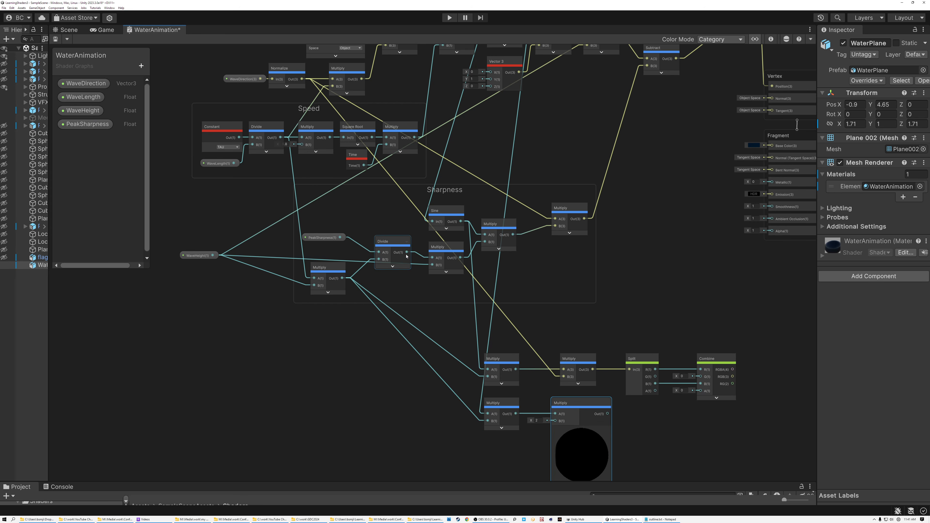
left_click_drag(406, 252, 558, 420)
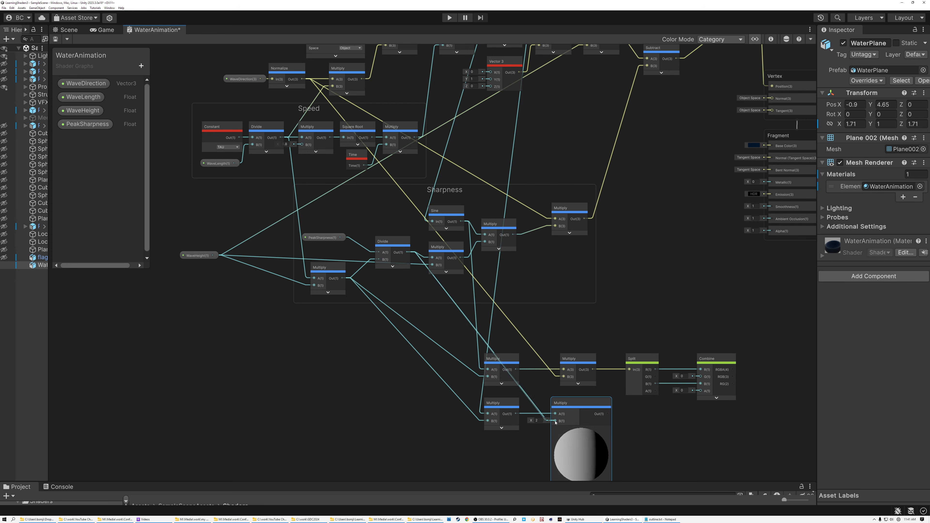
left_click(583, 431)
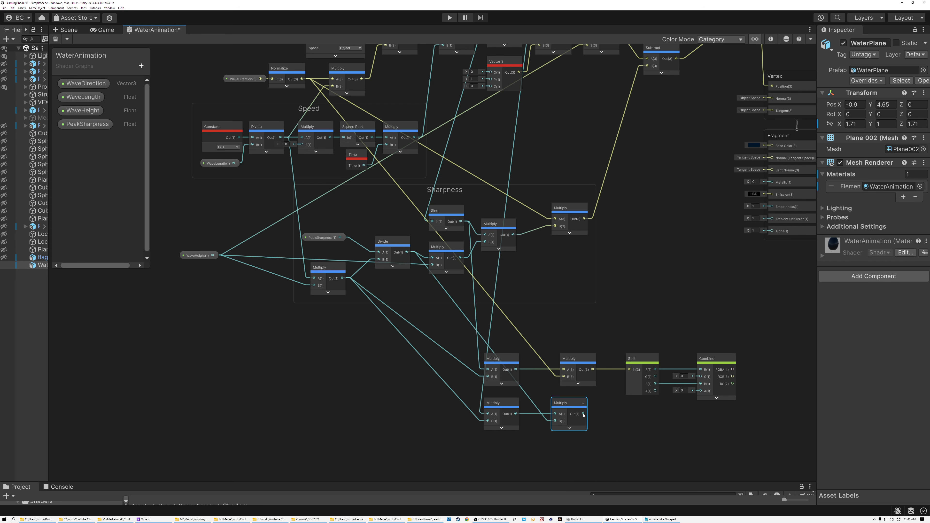
Step: Pass the last Multiply's output through a One Minus node and connect it to the Combine node's G input
left_click_drag(583, 414, 638, 415)
type("one")
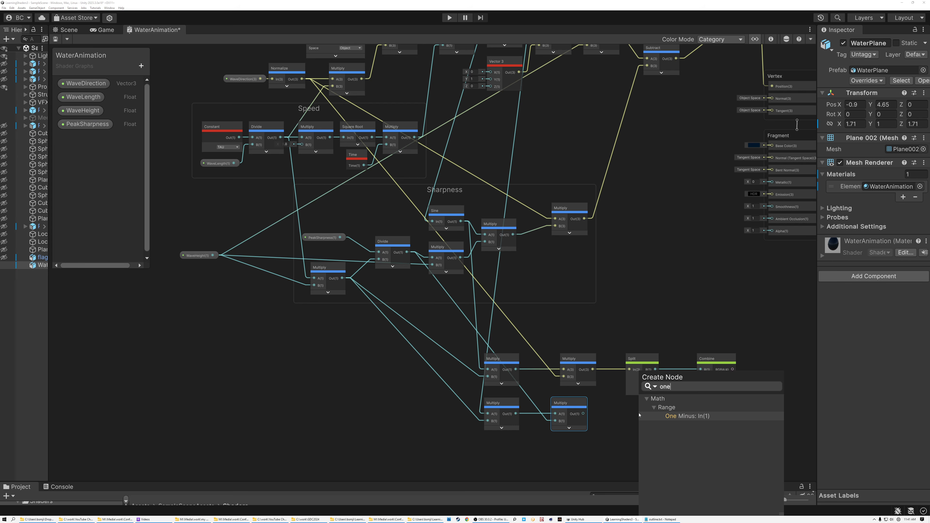
left_click(671, 418)
left_click(676, 418)
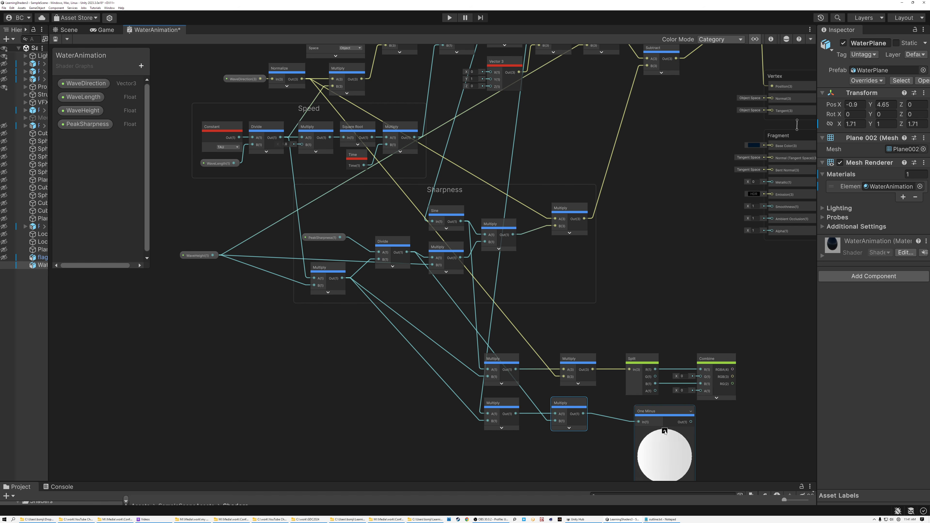
left_click_drag(646, 406, 633, 406)
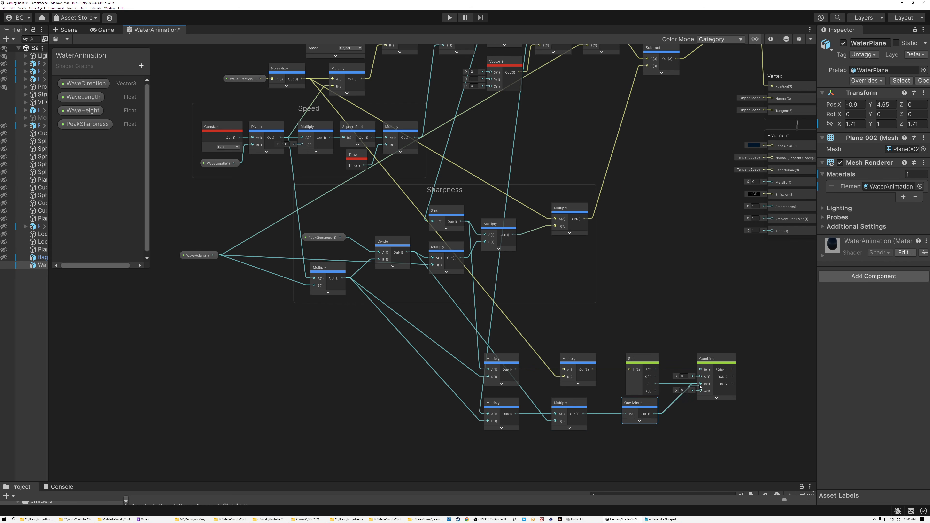
left_click_drag(700, 387, 689, 358)
Step: Hide the Split node's unused outputs and line up the Split, One Minus and Multiply nodes more compactly
left_click(655, 359)
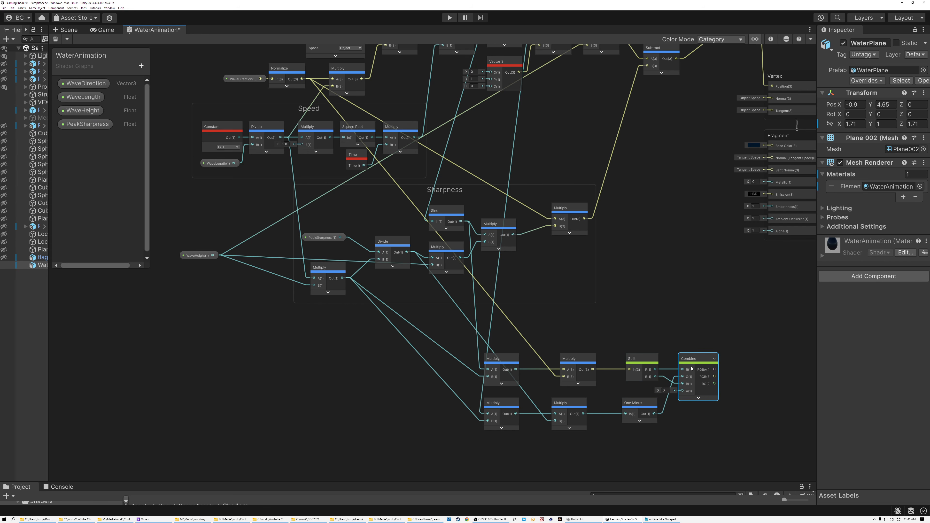
left_click_drag(638, 359, 629, 358)
left_click_drag(638, 403, 620, 403)
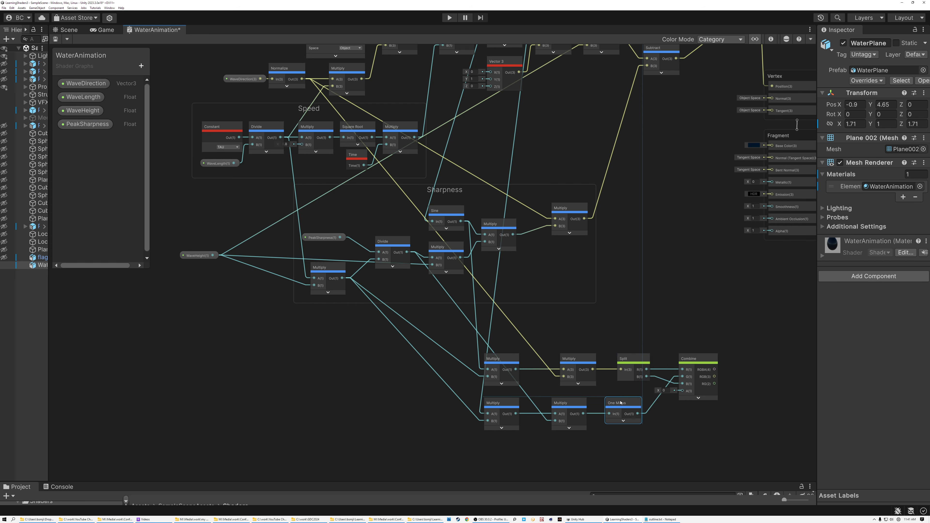
left_click_drag(647, 368, 647, 368)
left_click_drag(516, 394, 637, 426)
middle_click_drag(627, 414, 534, 406)
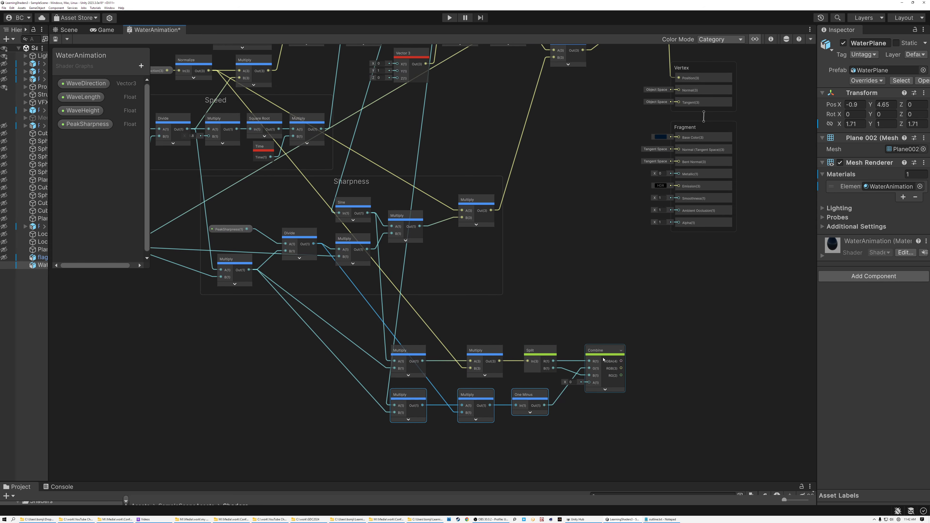
Step: Move Split and Combine closer together and connect the Combine node's RGB output to the Vertex Normal input
left_click_drag(539, 351, 530, 351)
left_click_drag(588, 354, 677, 105)
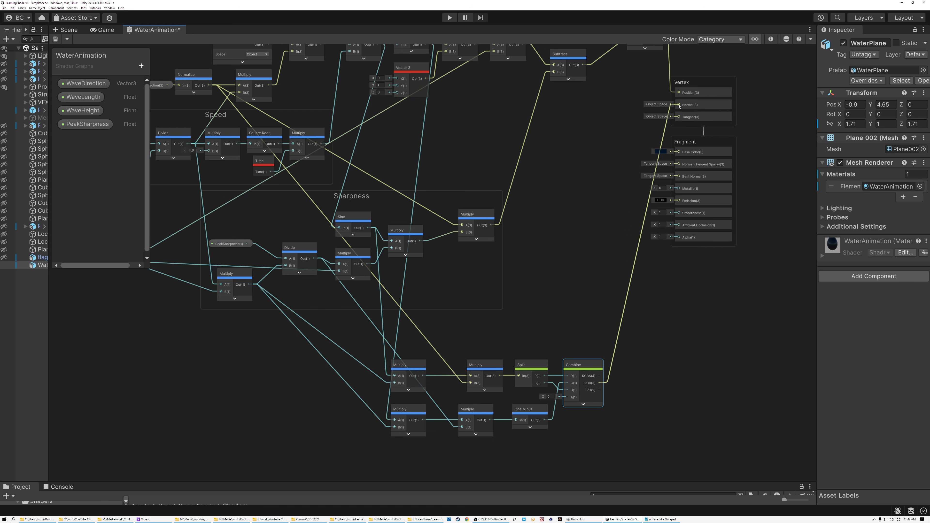
Step: Group the seven new nodes under the title Normnal and place the group directly beneath the Sharpness group
middle_click_drag(602, 151, 624, 152)
left_click_drag(382, 348, 664, 461)
right_click(600, 375)
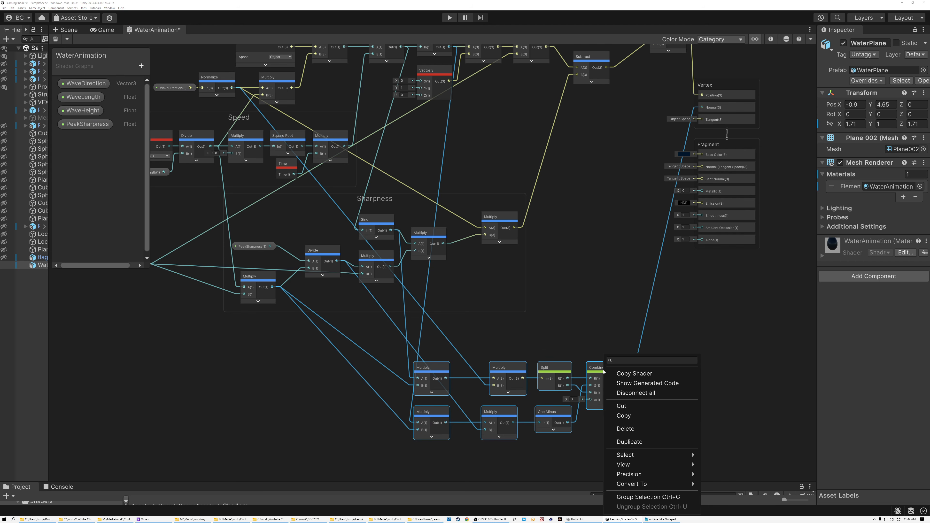
left_click(628, 497)
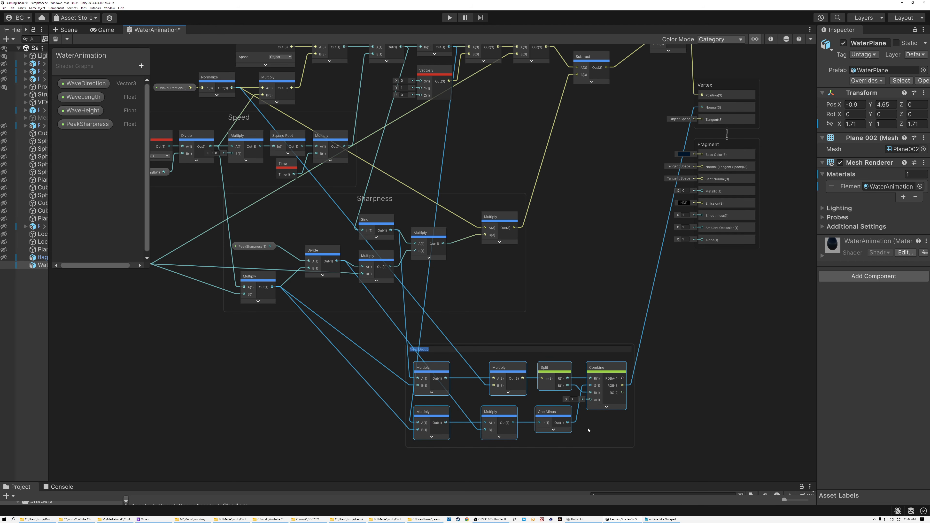
key("Return")
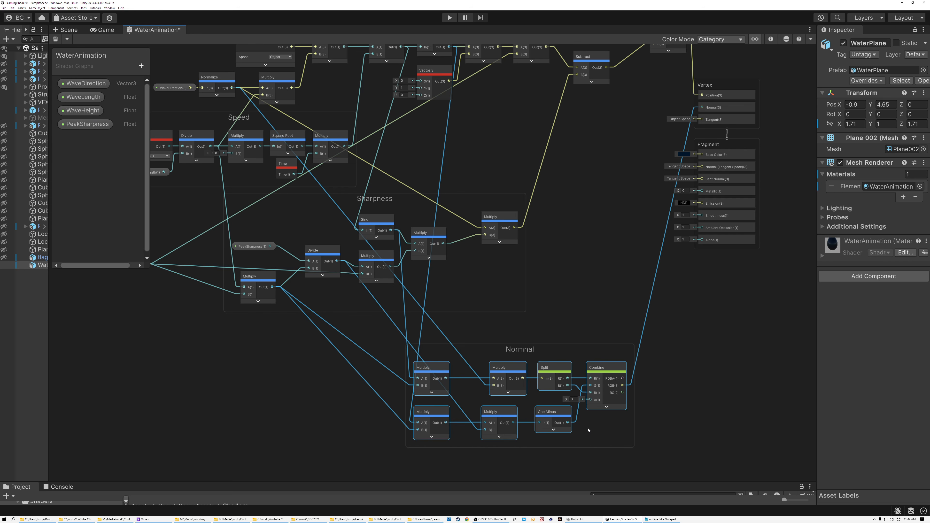
left_click_drag(517, 350, 424, 332)
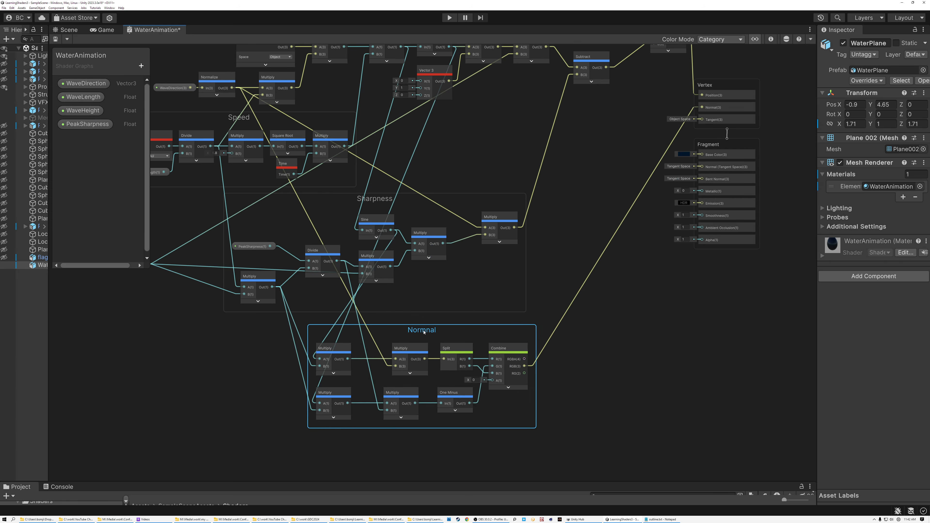
Step: Examine the Speed, Sharpness and Normnal groups and the node chain leading to the Vertex outputs
middle_click_drag(593, 212, 731, 227)
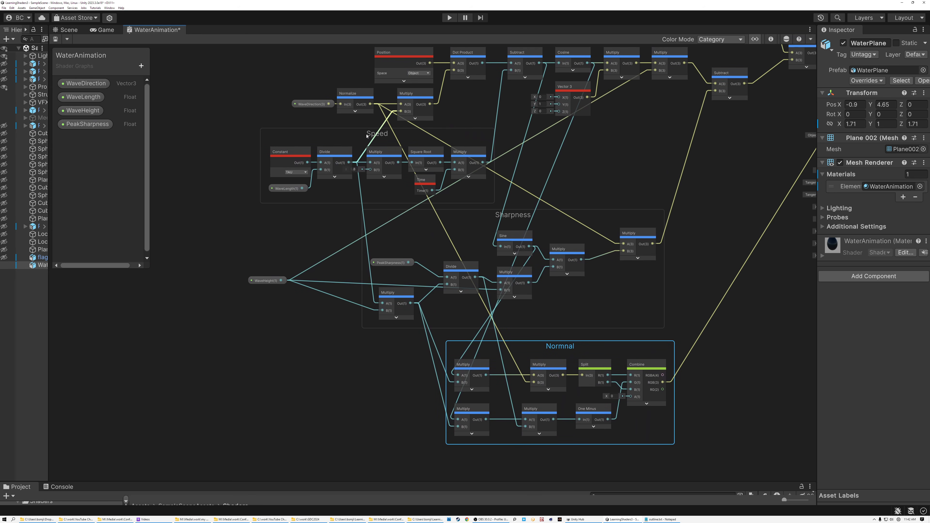
left_click(367, 136)
left_click(511, 218)
left_click(559, 349)
middle_click_drag(722, 201, 634, 332)
left_click_drag(650, 250, 655, 253)
Step: Correct the title of the Normnal group to Normal
middle_click_drag(650, 258, 586, 182)
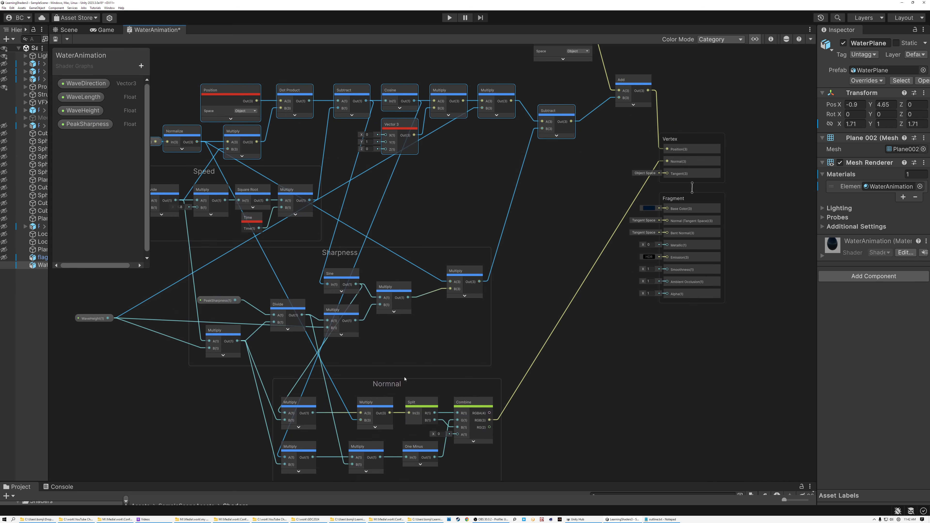
double_click(389, 387)
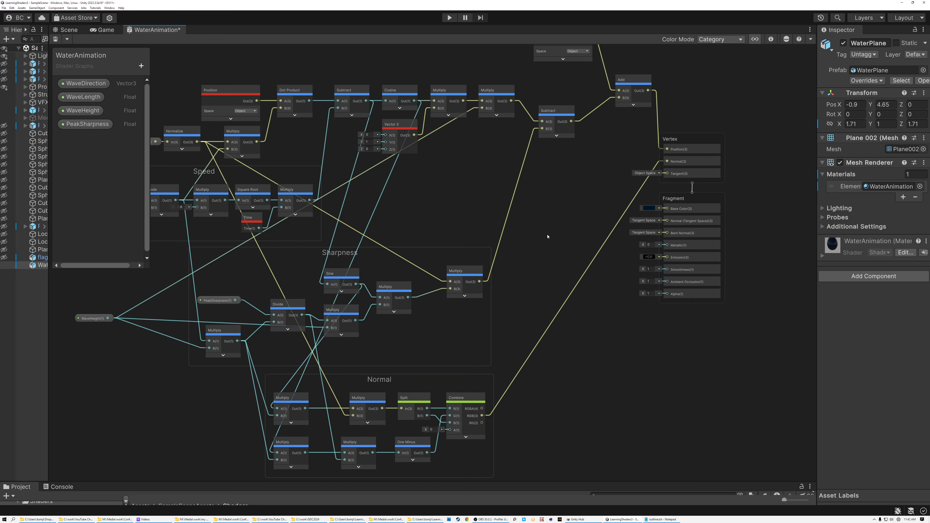
Step: Save the WaterAnimation graph and inspect the animated waves on the WaterPlane from several angles in the scene
left_click(55, 38)
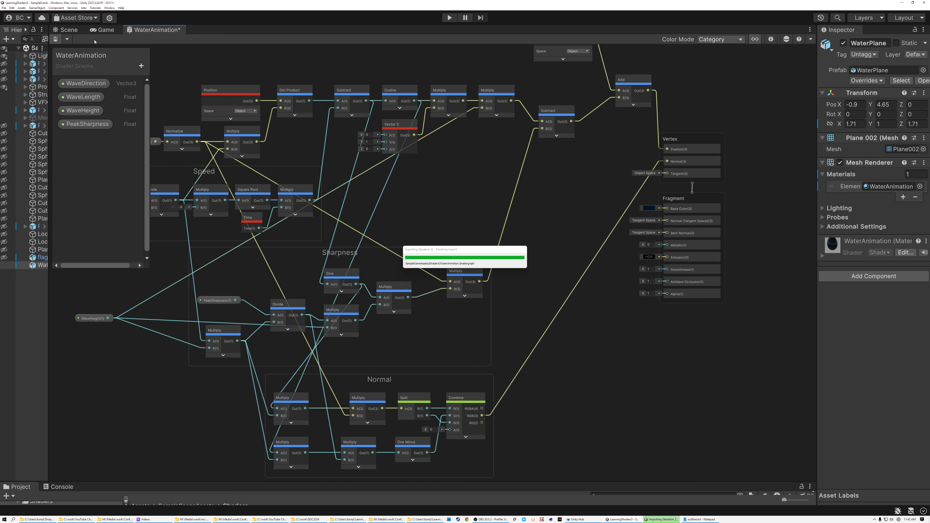
left_click(70, 30)
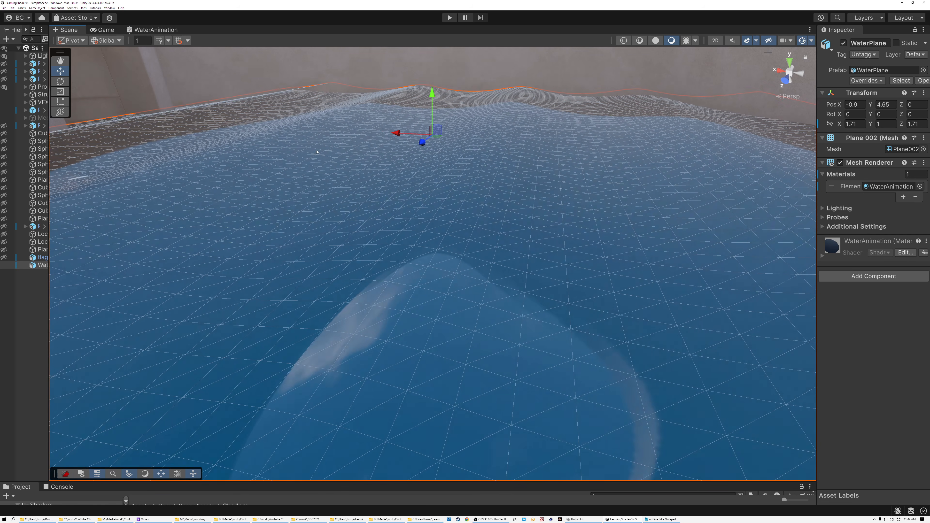
right_click_drag(494, 221, 529, 240)
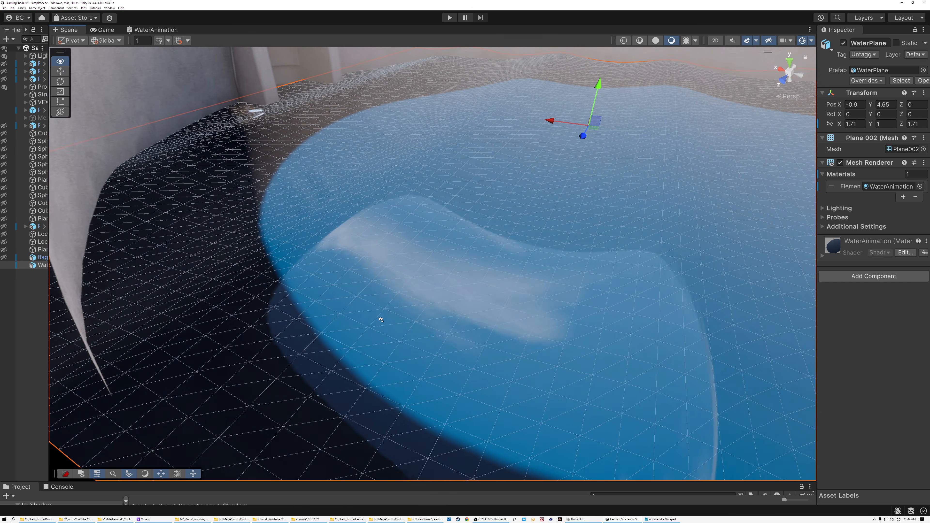
right_click_drag(381, 319, 383, 319)
key("d")
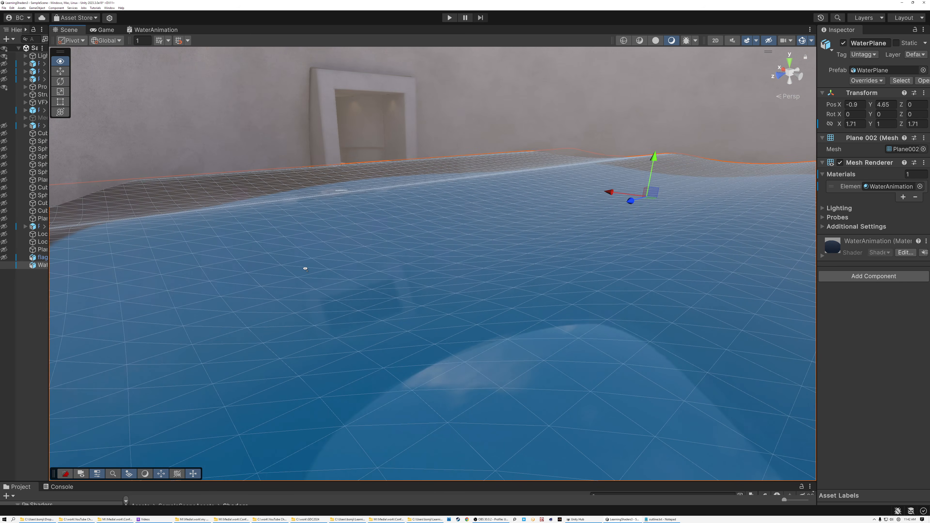
right_click_drag(269, 267, 293, 271)
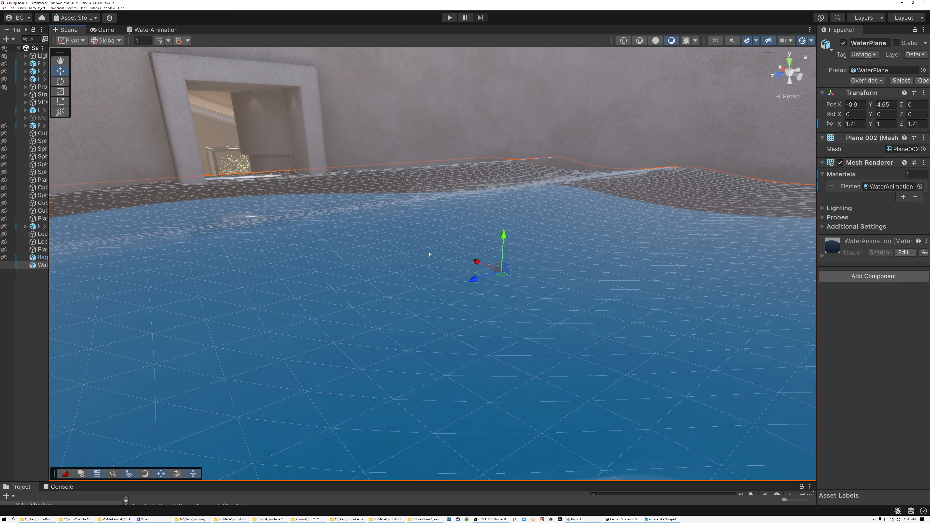
right_click_drag(544, 294, 508, 287)
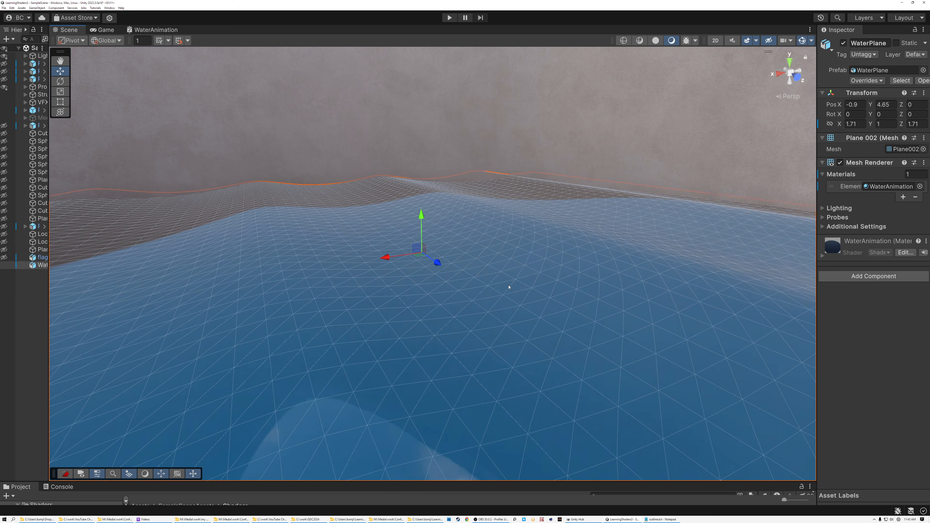
mouse_move(538, 285)
right_mouse_down()
mouse_move(539, 277)
mouse_move(482, 280)
mouse_move(548, 289)
right_mouse_up()
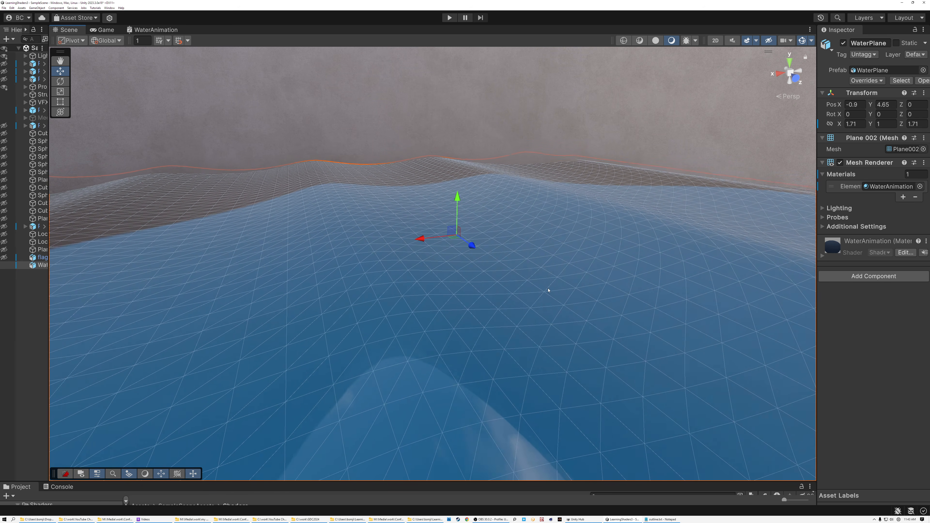
right_click_drag(591, 279, 496, 275)
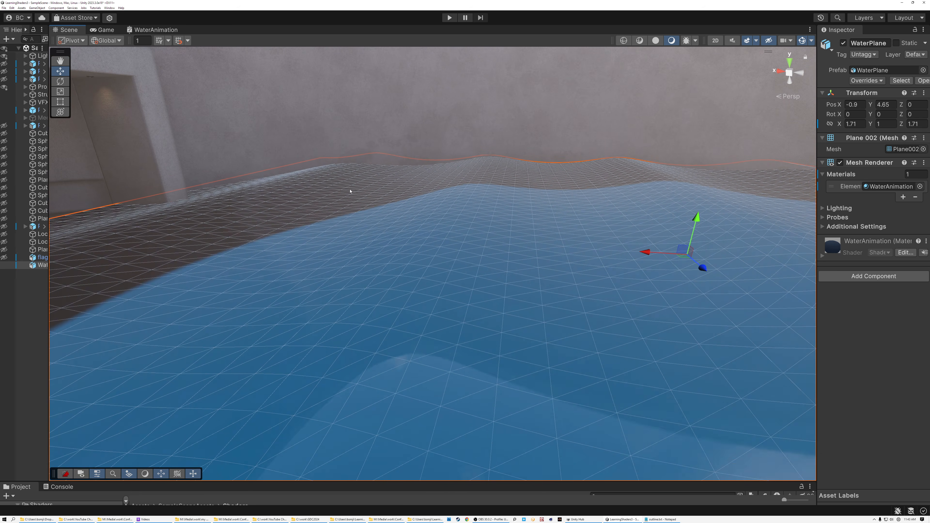
right_click_drag(431, 271, 547, 267)
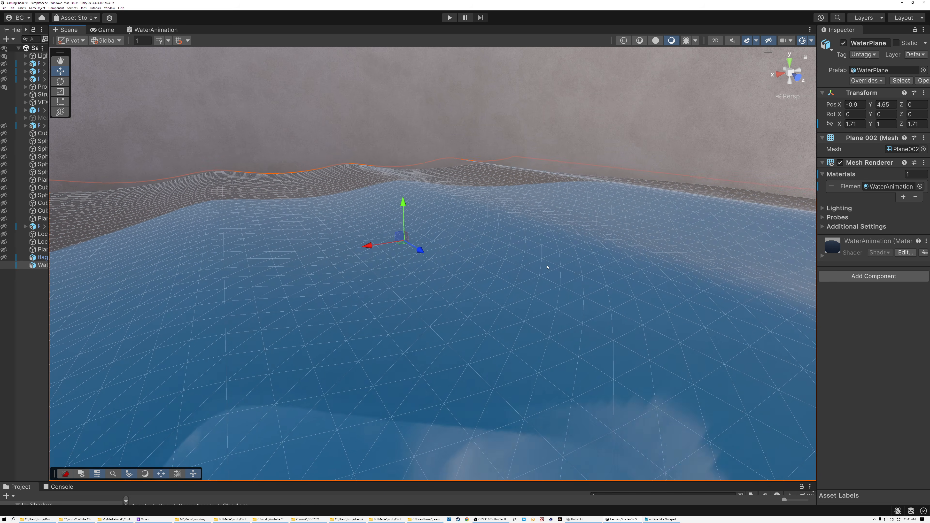
right_click_drag(602, 264, 586, 288)
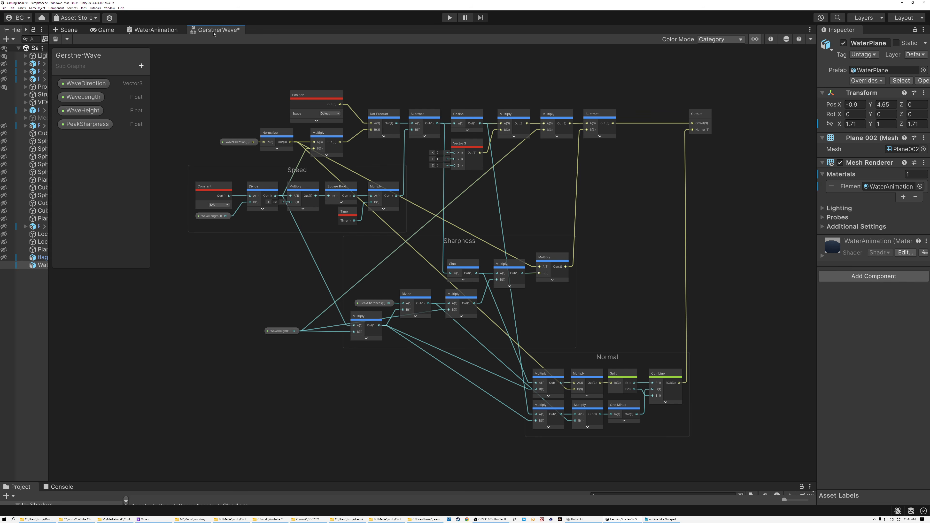
Step: Compare the GerstnerWave subgraph with the WaterAnimation graph and check the Offset and Normal inputs in its Output node's settings
scroll(241, 96, "up", 1)
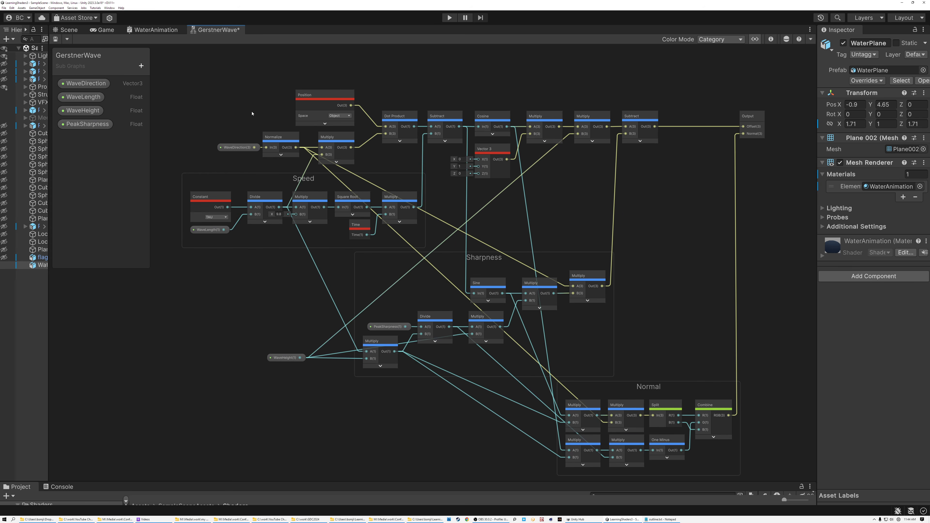
middle_click_drag(252, 113, 232, 99)
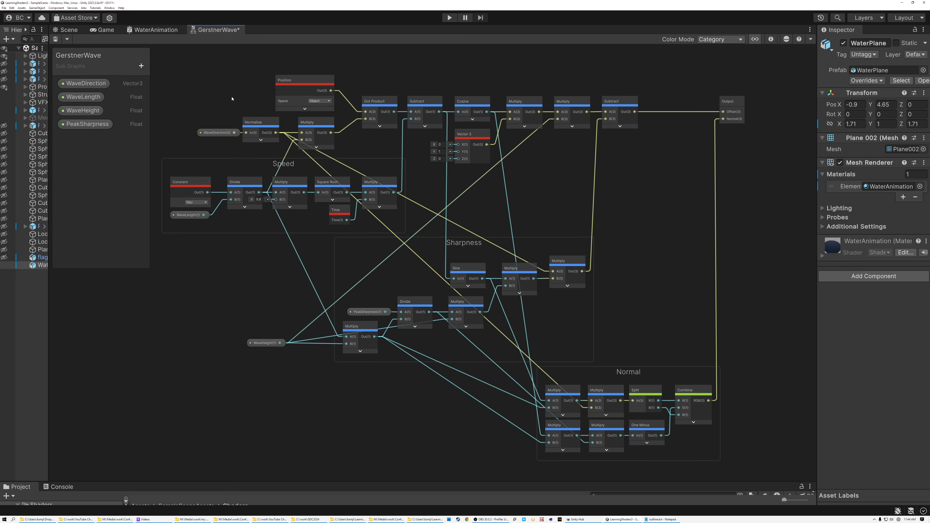
left_click(156, 30)
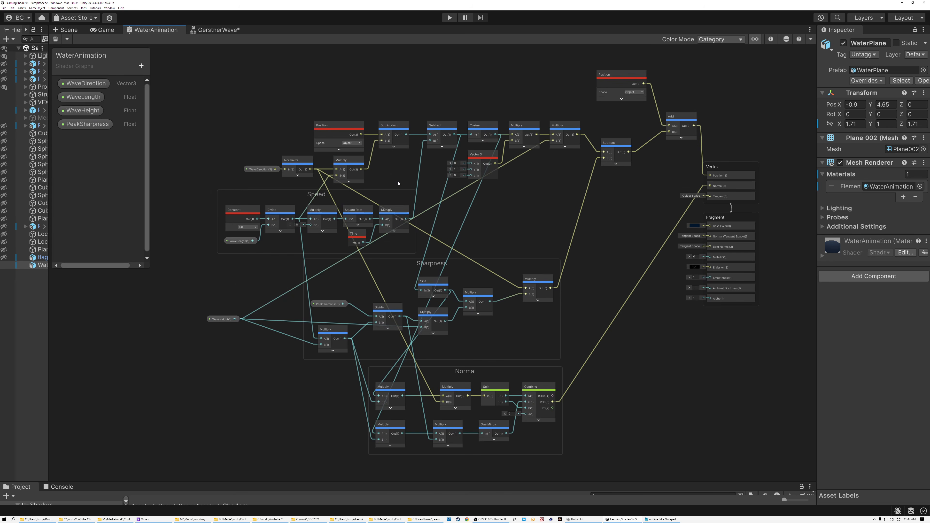
left_click_drag(620, 390, 699, 454)
left_click(214, 32)
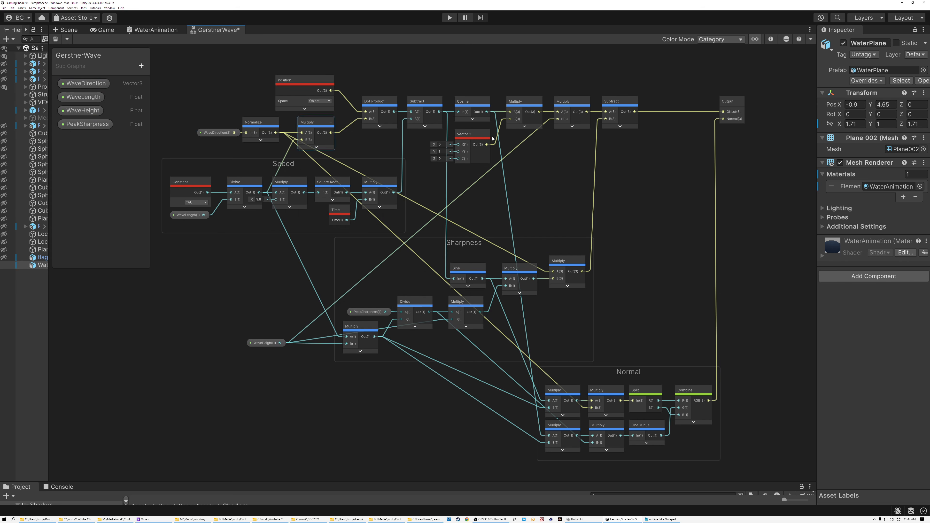
left_click(730, 106)
left_click(770, 39)
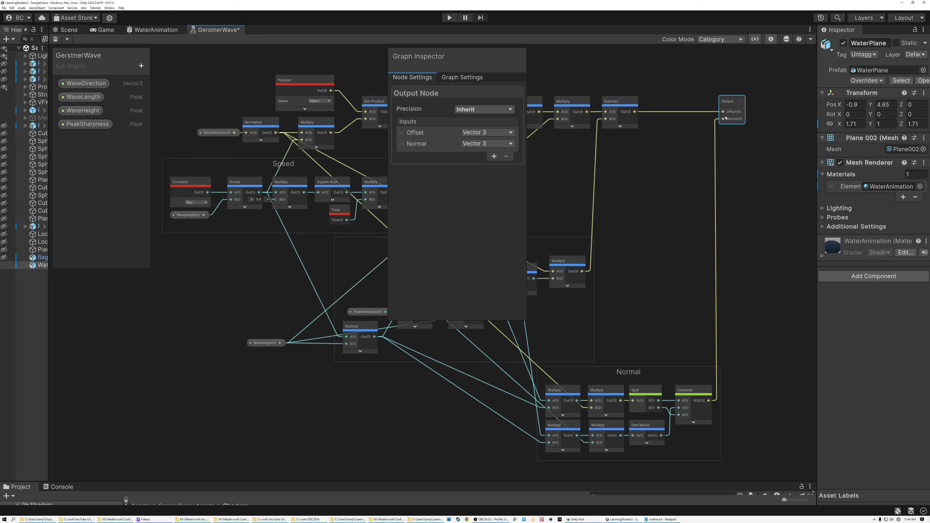
left_click(771, 39)
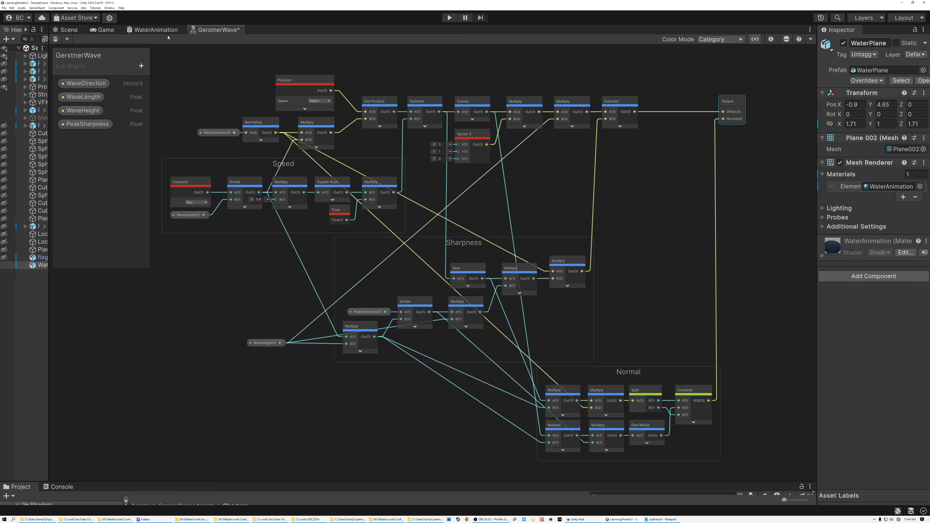
Step: Add the GerstnerWave subgraph from the project's Shaders folder to the WaterAnimation graph
left_click(153, 31)
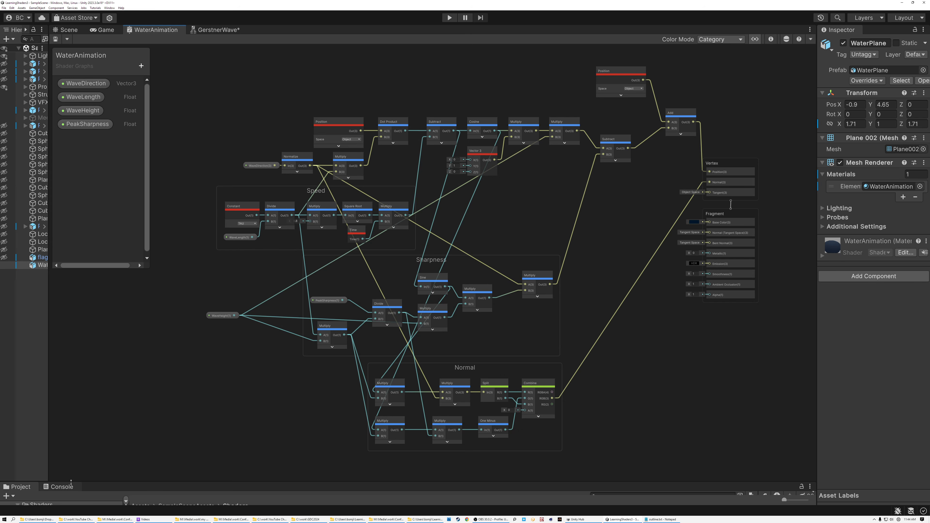
left_click_drag(70, 482, 71, 376)
left_click(171, 456)
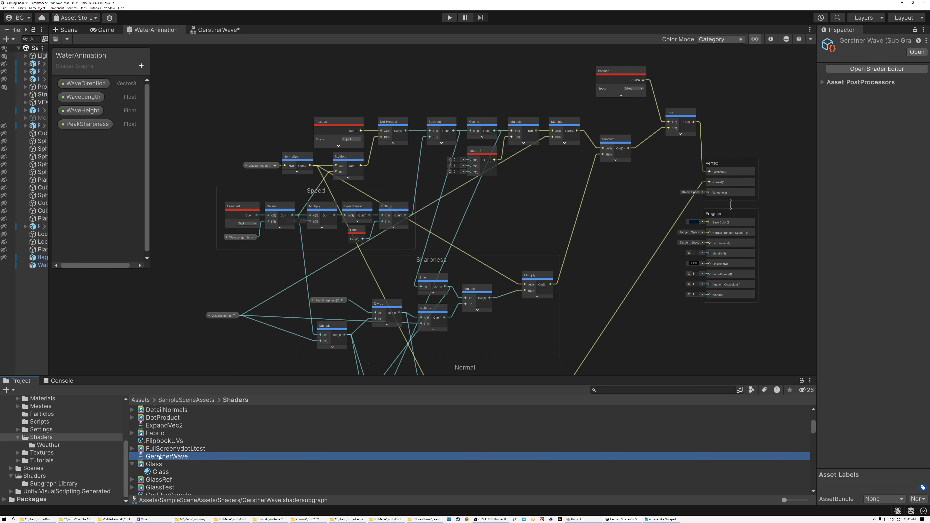
left_click_drag(231, 433, 609, 219)
left_click(538, 113)
scroll(615, 224, "up", 8)
scroll(614, 224, "up", 3)
scroll(517, 212, "down", 10)
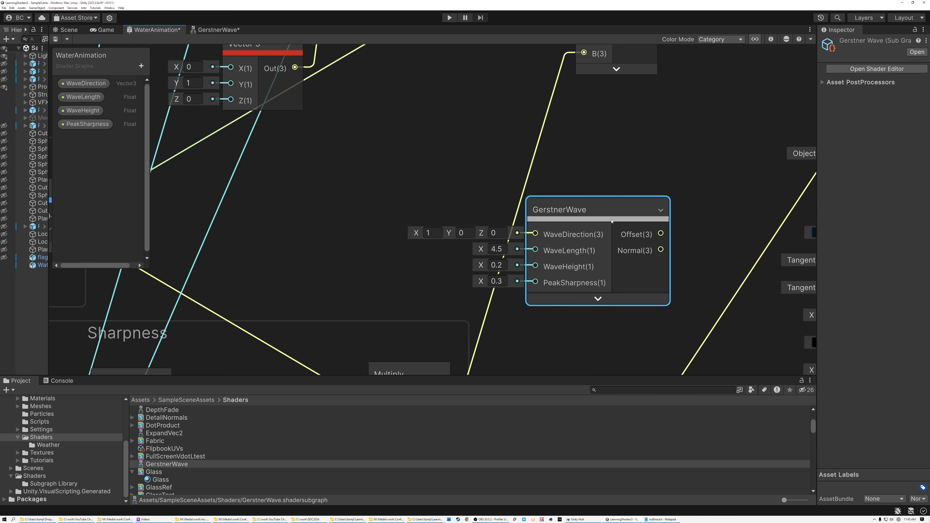
scroll(517, 212, "down", 5)
Step: Place the GerstnerWave node beside the Vertex block and connect its Offset to Position and its Normal to the Vertex Normal
left_click_drag(512, 213, 437, 93)
left_click_drag(534, 315, 549, 327)
left_click_drag(555, 162, 409, 158)
left_click_drag(433, 107, 506, 194)
scroll(529, 187, "up", 6)
scroll(528, 188, "down", 5)
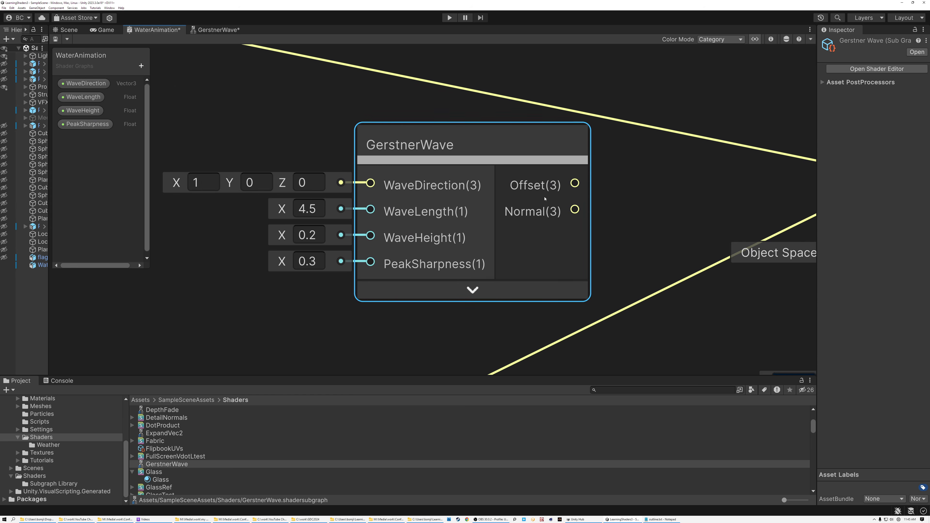
left_click_drag(482, 194, 656, 182)
left_click_drag(481, 210, 656, 210)
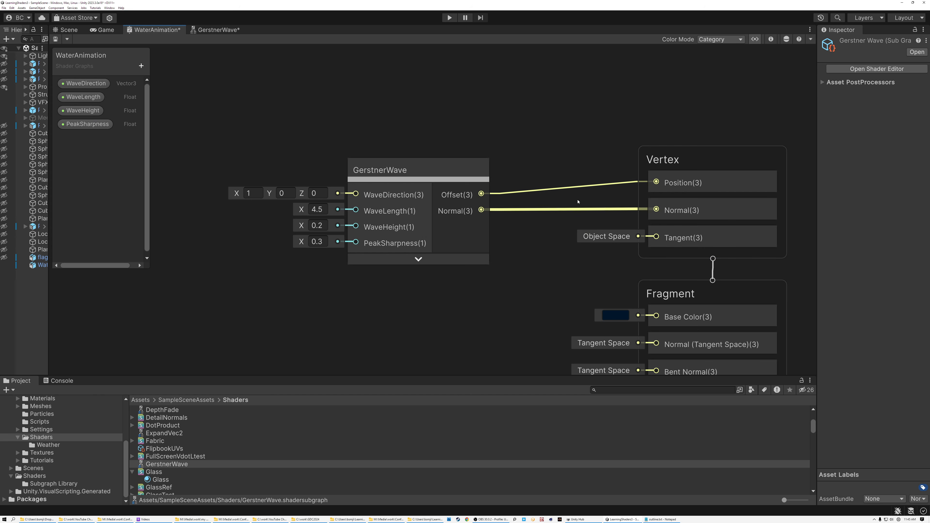
left_click_drag(435, 172, 521, 146)
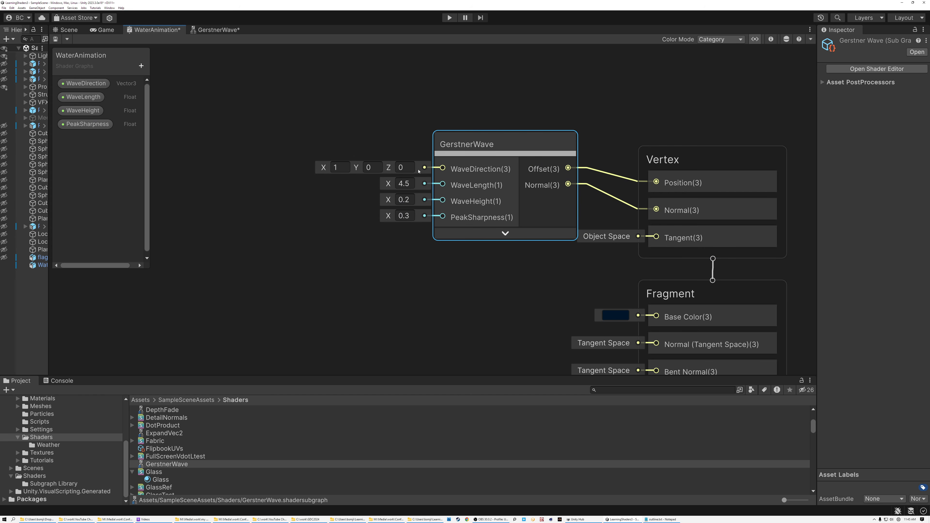
Step: Check the default values of GerstnerWave's WaveDirection, WaveLength, WaveHeight and PeakSharpness inputs
left_click(342, 167)
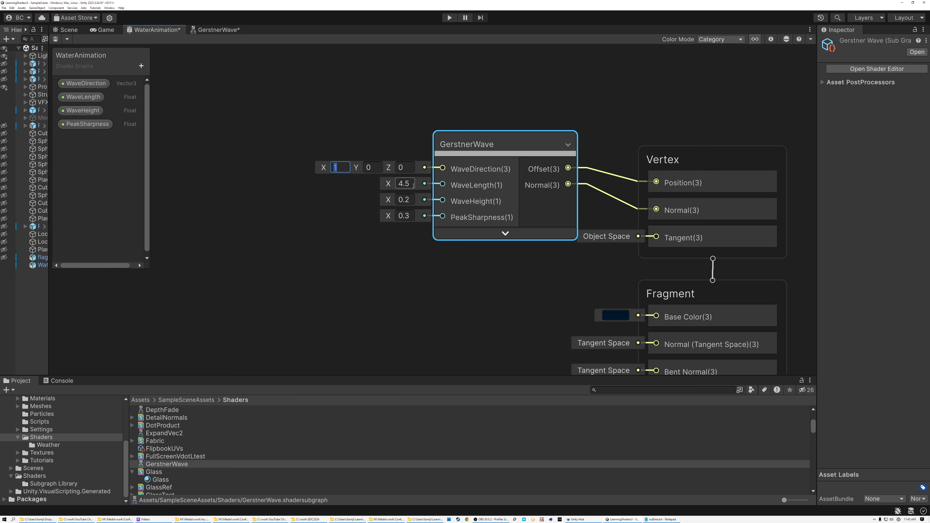
left_click(405, 183)
left_click(412, 199)
left_click(412, 216)
left_click(421, 238)
Step: Move the GerstnerWave node farther from the Vertex block to leave room between them
left_click_drag(512, 145, 373, 119)
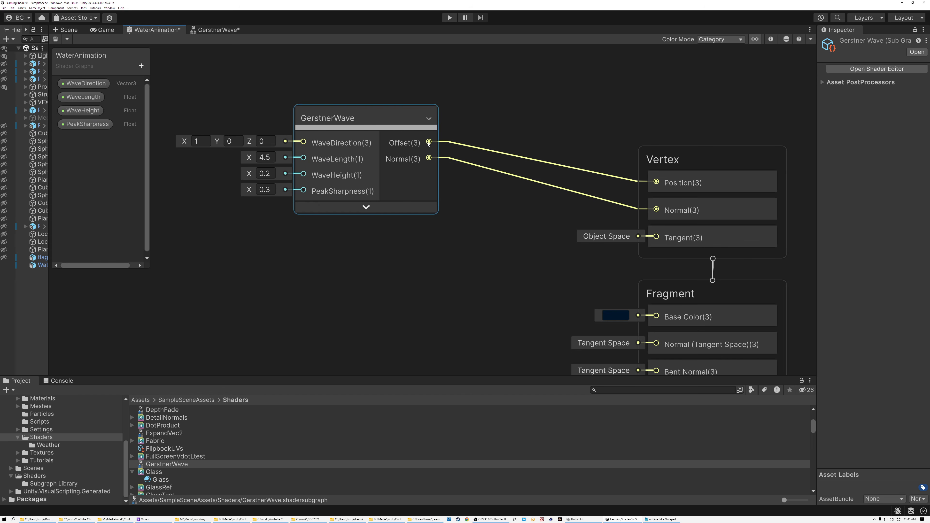
key("space")
key("Escape")
left_click(420, 143)
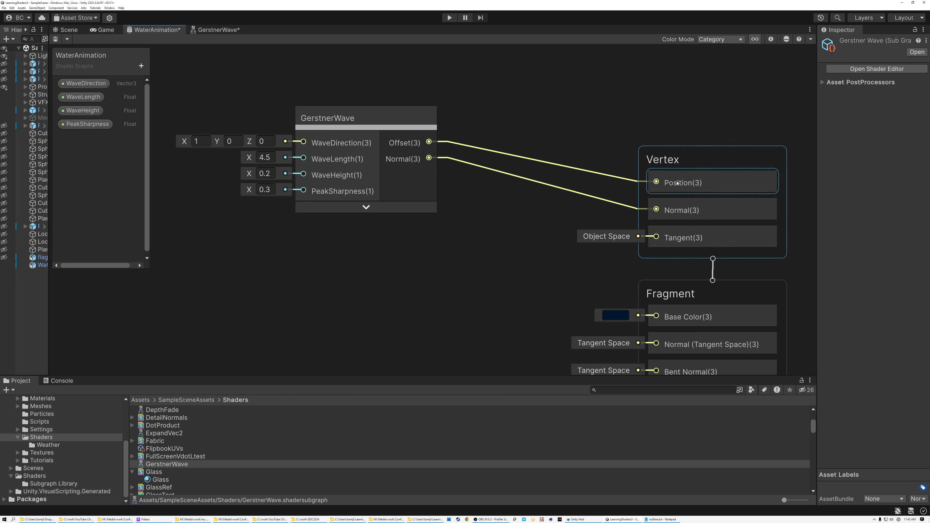
left_click_drag(379, 120, 367, 161)
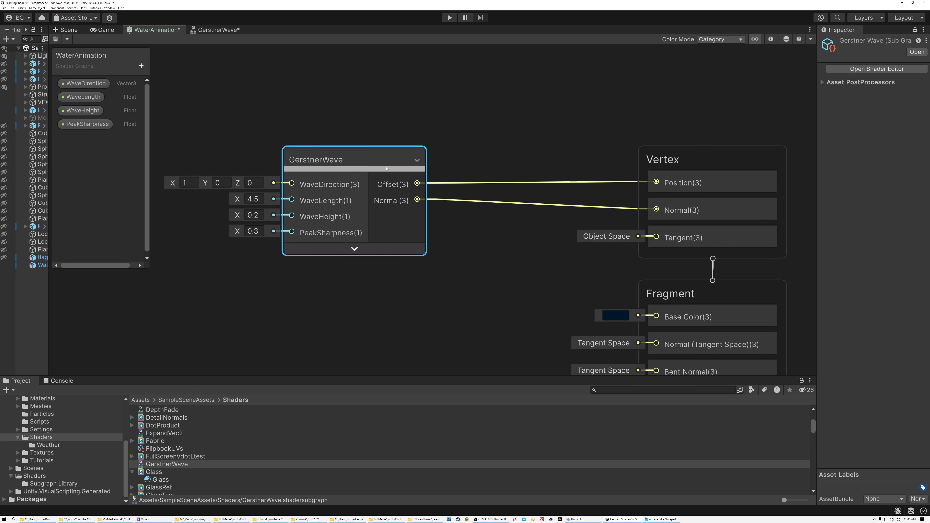
Step: Add a Position node set to Object space above the GerstnerWave node and collapse its preview
key("space")
type("posi")
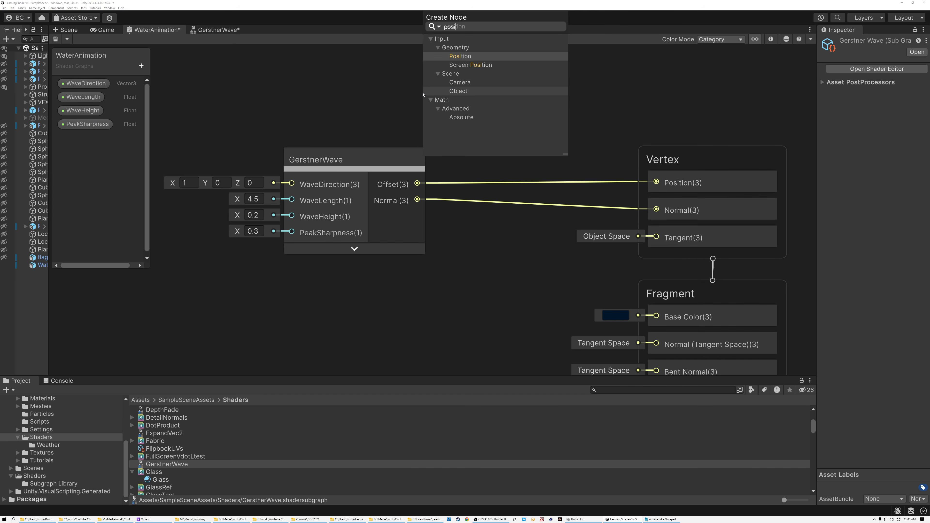
double_click(459, 56)
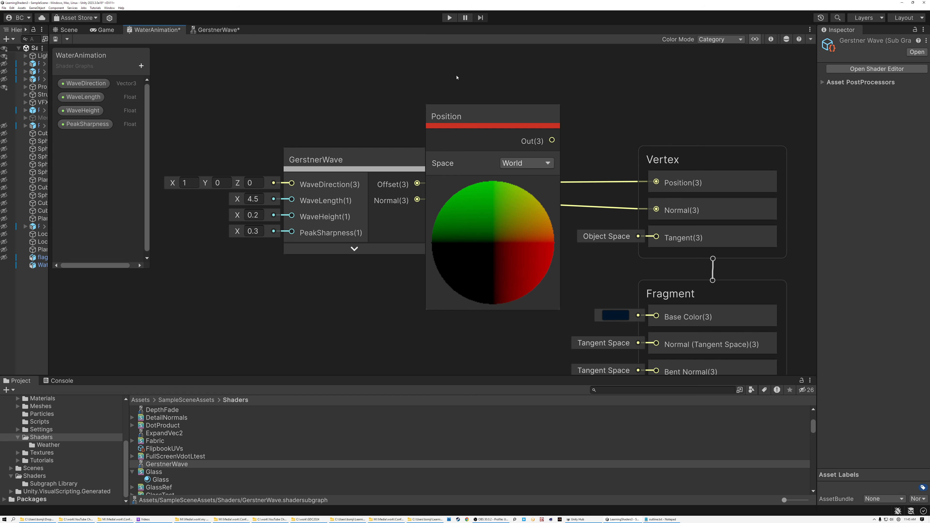
left_click(508, 161)
left_click(511, 178)
left_click(497, 190)
Step: Add an Add node that sums the Position output and GerstnerWave's Offset, collapse its preview and connect it to Vertex Position
left_click_drag(539, 128, 525, 165)
type("add")
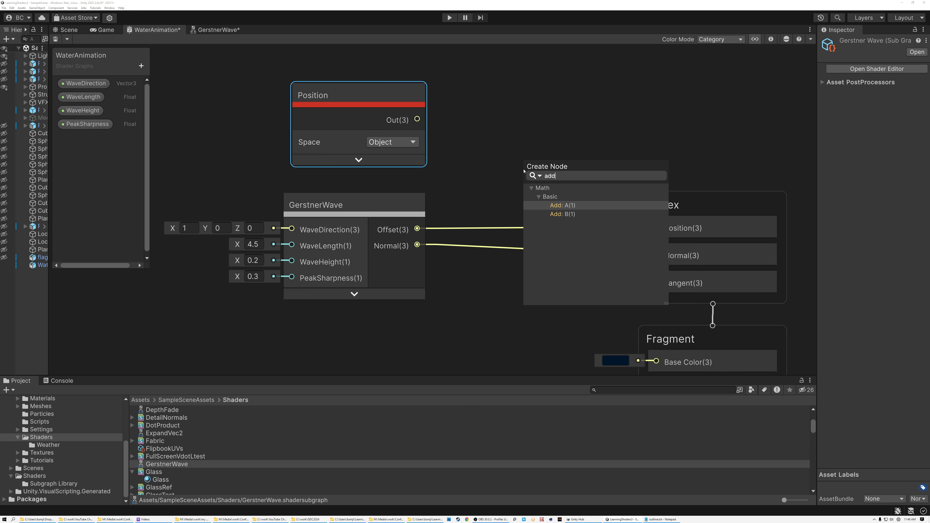
left_click(562, 206)
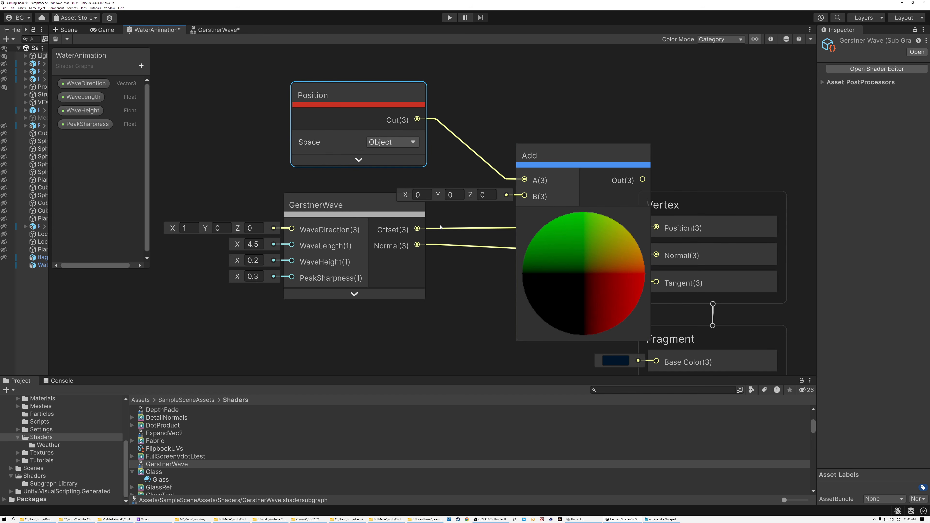
left_click_drag(417, 229, 524, 196)
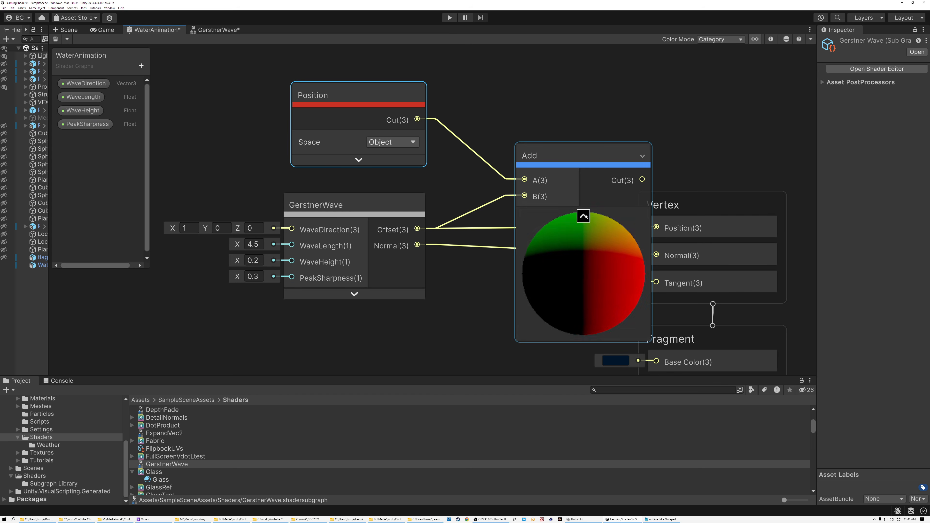
left_click(583, 215)
left_click_drag(590, 179, 657, 228)
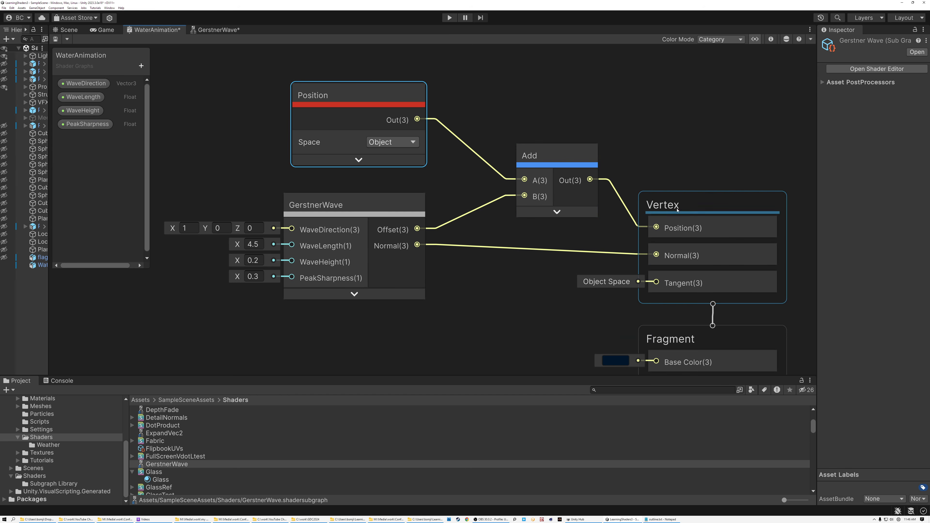
Step: Save the rewired WaterAnimation graph and check the subgraph-driven waves in the scene
left_click(481, 97)
left_click(56, 39)
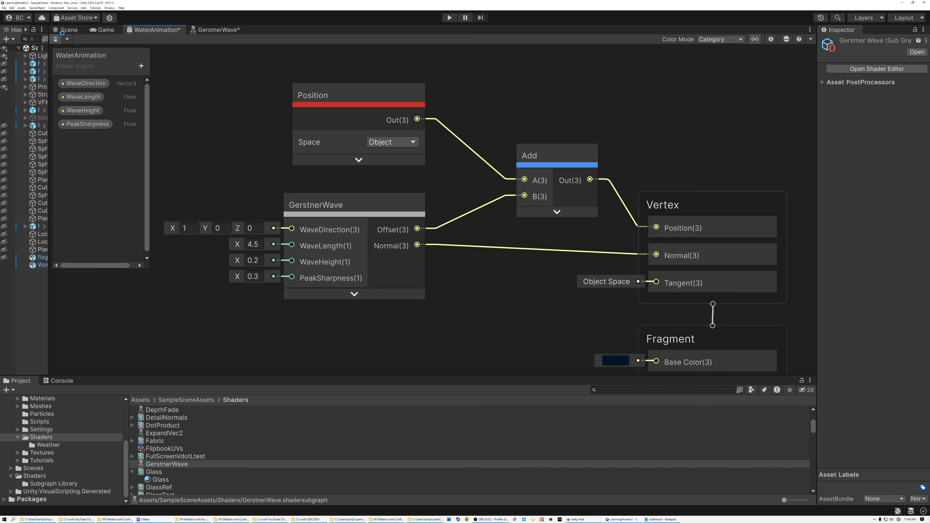
left_click(72, 32)
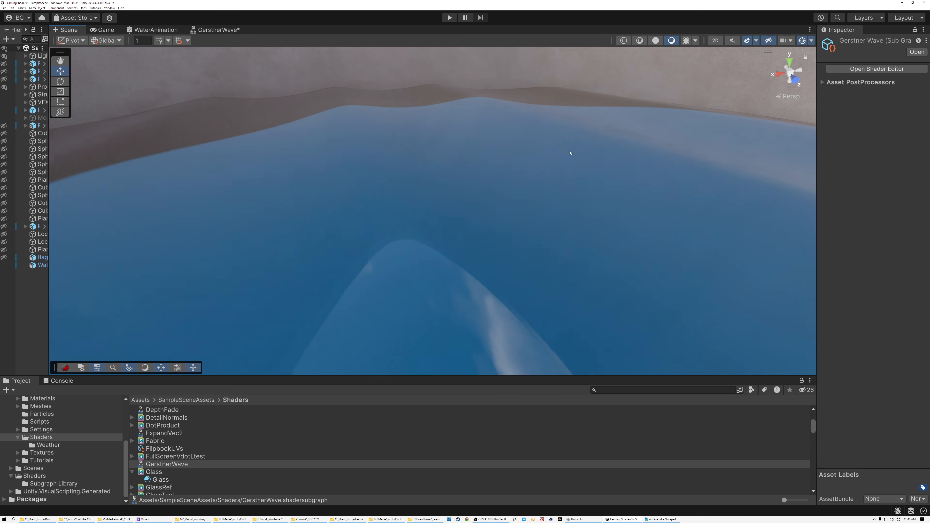
right_click_drag(571, 152, 498, 168)
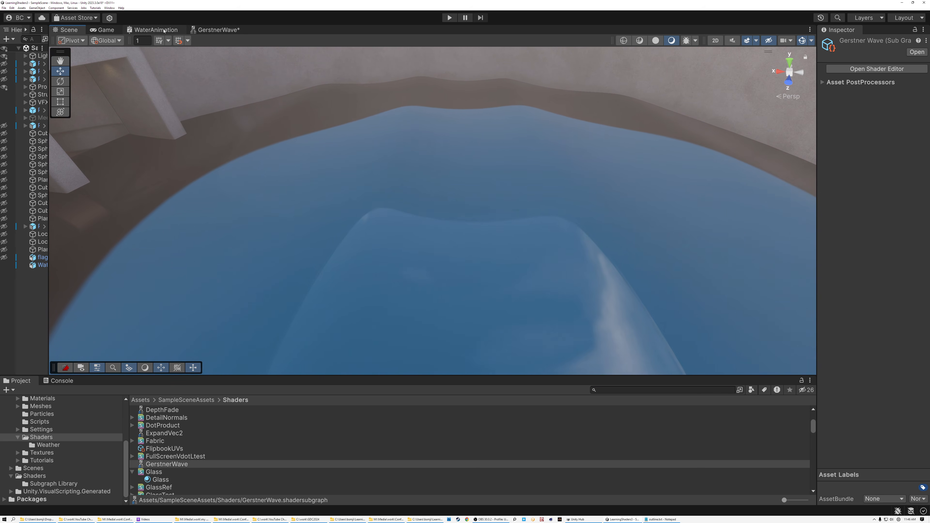
Step: Delete the old, disconnected wave-calculation nodes and their groups from the WaterAnimation graph
left_click(156, 30)
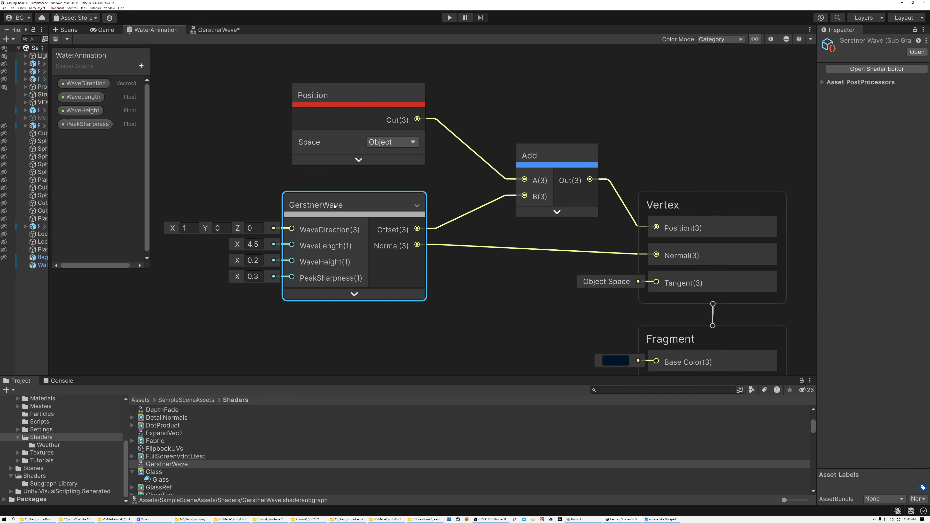
scroll(348, 212, "down", 10)
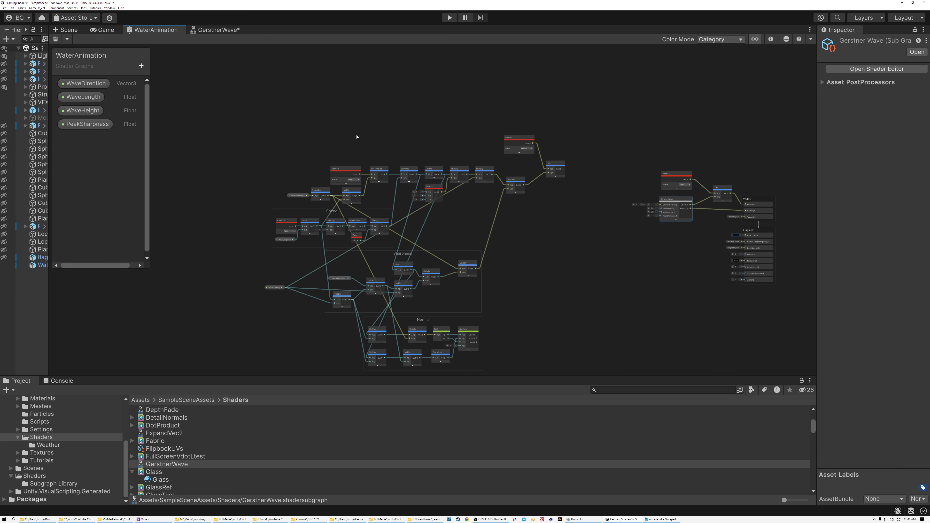
left_click_drag(255, 111, 600, 287)
middle_click_drag(599, 286, 476, 251)
scroll(517, 193, "up", 5)
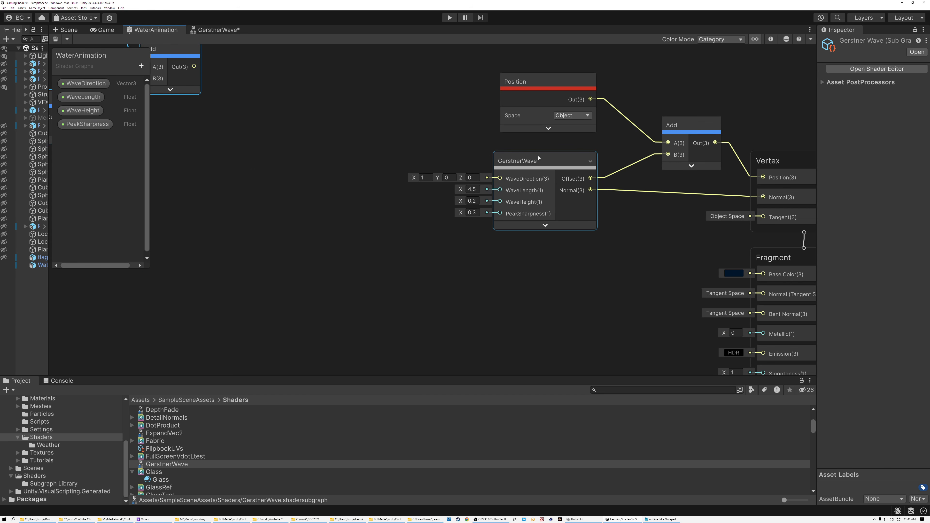
scroll(546, 183, "down", 4)
scroll(571, 174, "down", 3)
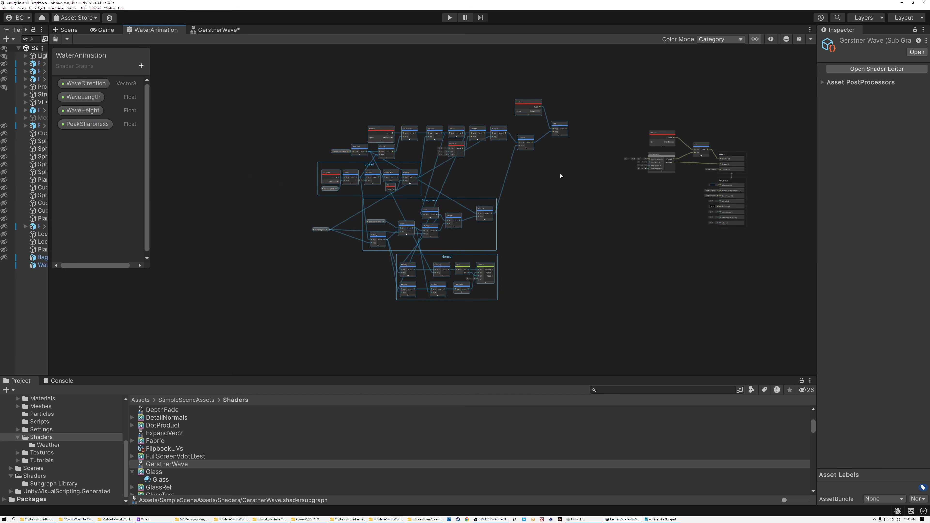
left_click_drag(589, 310, 589, 310)
key("Delete")
Step: Move the GerstnerWave node farther from the Add node to make room for more nodes
scroll(678, 185, "up", 10)
scroll(678, 185, "down", 5)
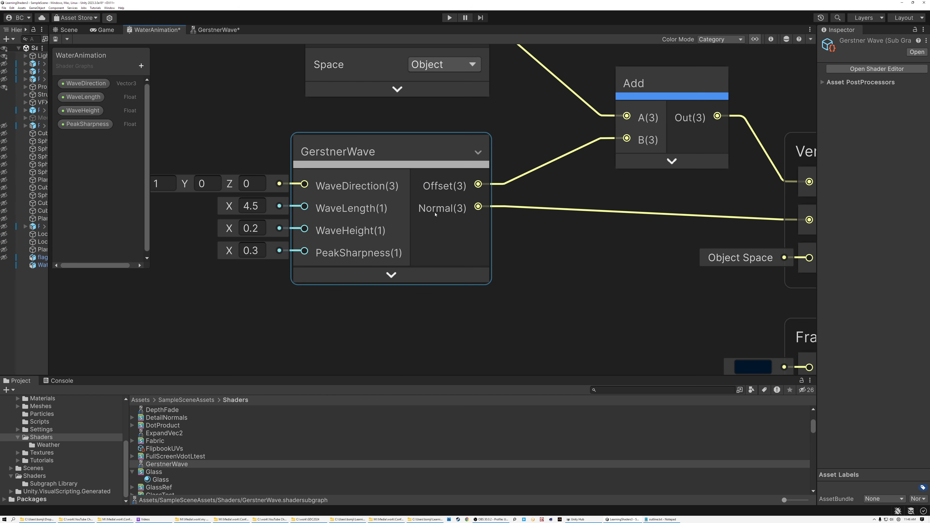
scroll(409, 177, "up", 3)
left_click(409, 178)
left_click(365, 169)
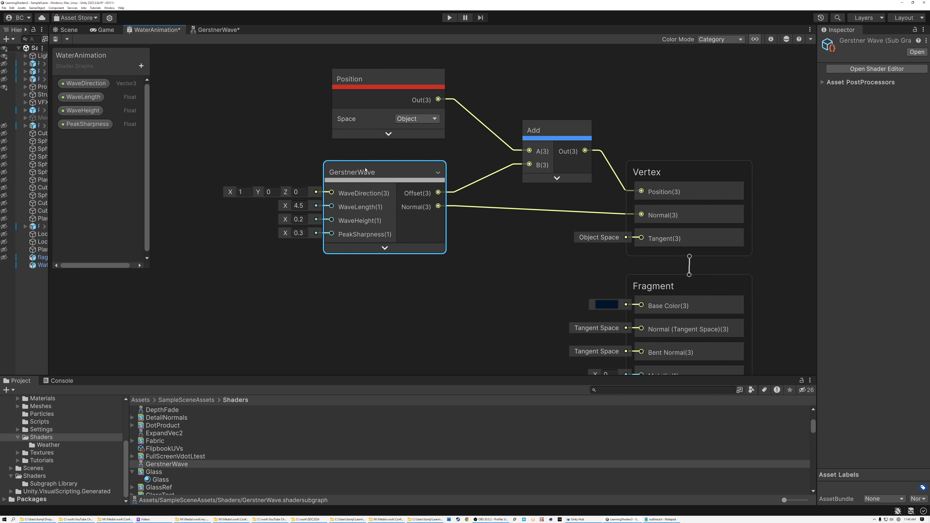
left_click_drag(390, 174, 313, 176)
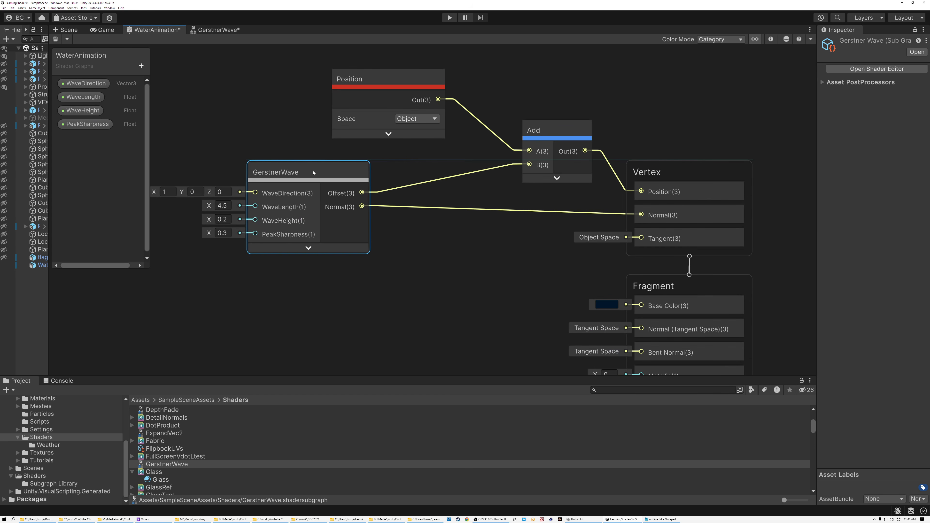
scroll(307, 175, "down", 3)
scroll(498, 203, "up", 2)
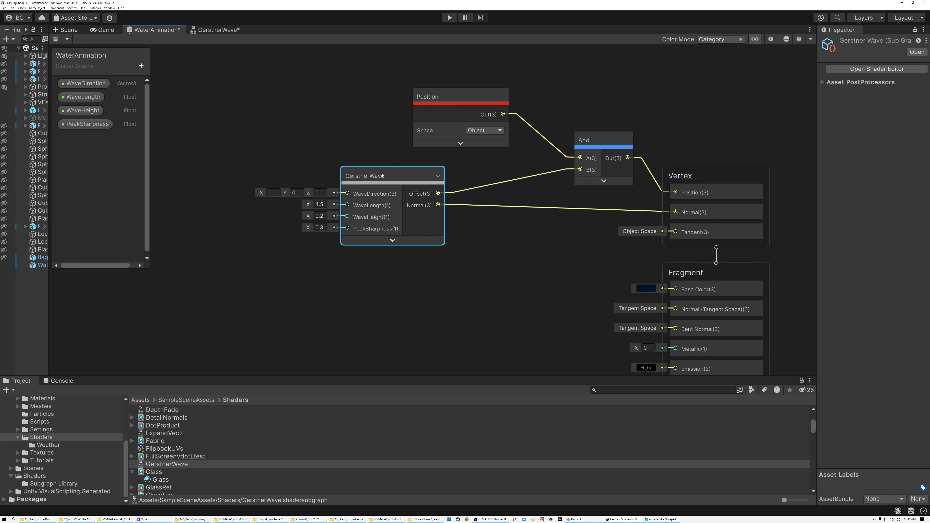
Step: Duplicate the GerstnerWave node twice and stack the copies below the original
key("ctrl+d")
left_click_drag(403, 201, 390, 257)
middle_click_drag(474, 267, 482, 178)
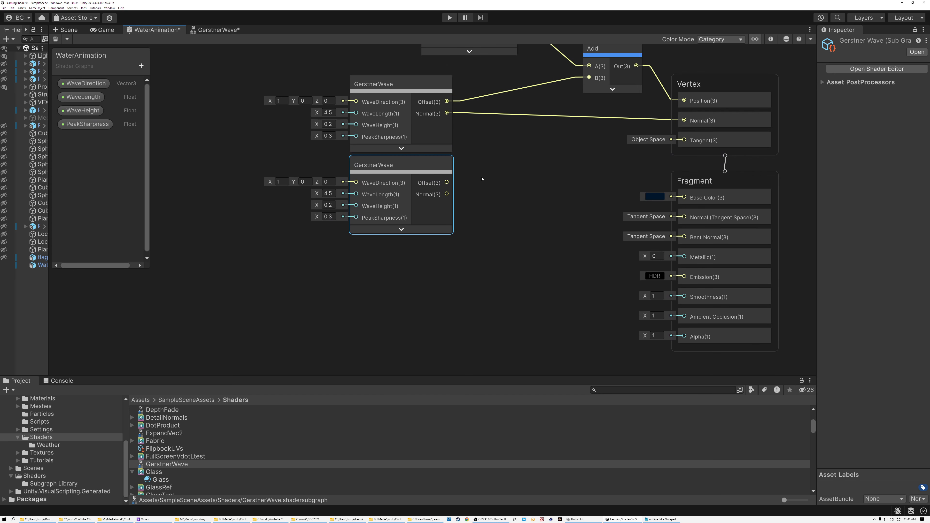
key("ctrl+d")
left_click_drag(530, 191, 396, 248)
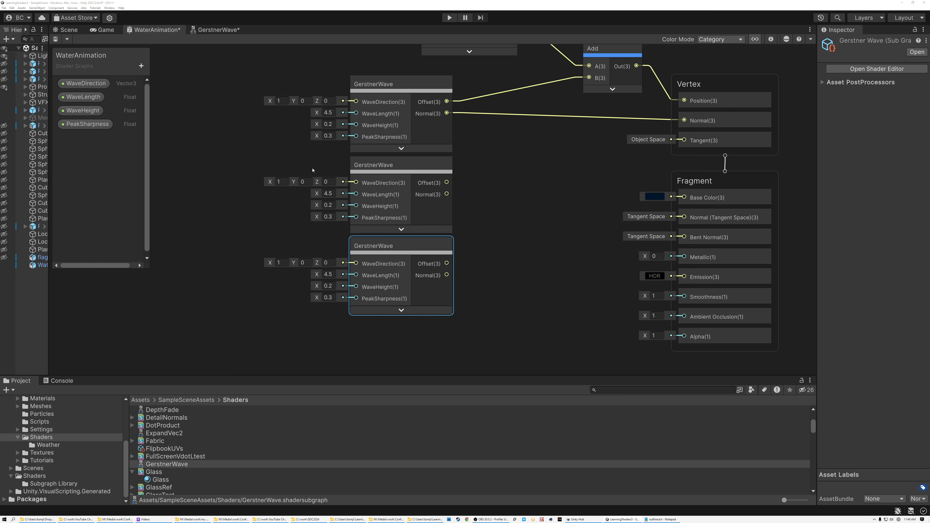
Step: From top to bottom, set the GerstnerWave nodes' WaveDirection to (-0.2, 0, -0.7), (-1, 0, 0), (-0.5, 0, 0.5) and WaveLength to 2.5, 3, 1.8
left_click(282, 101)
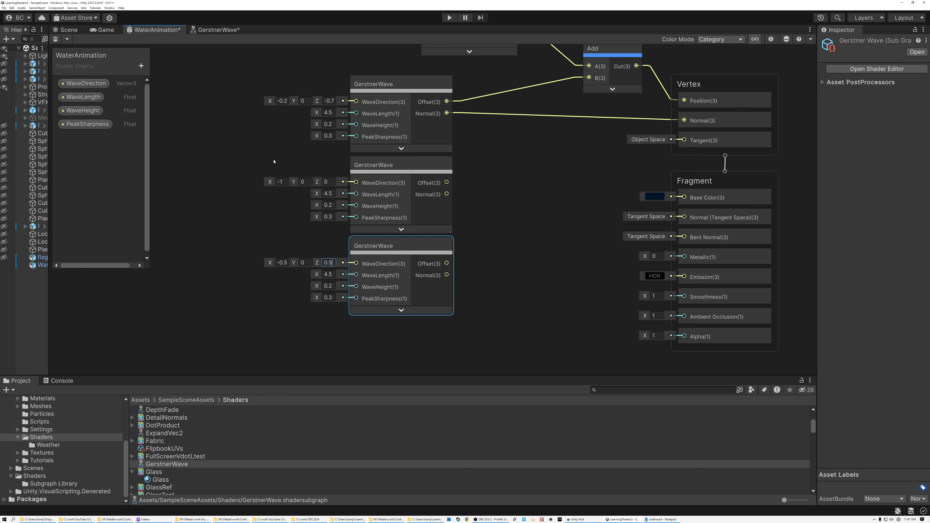
left_click(334, 112)
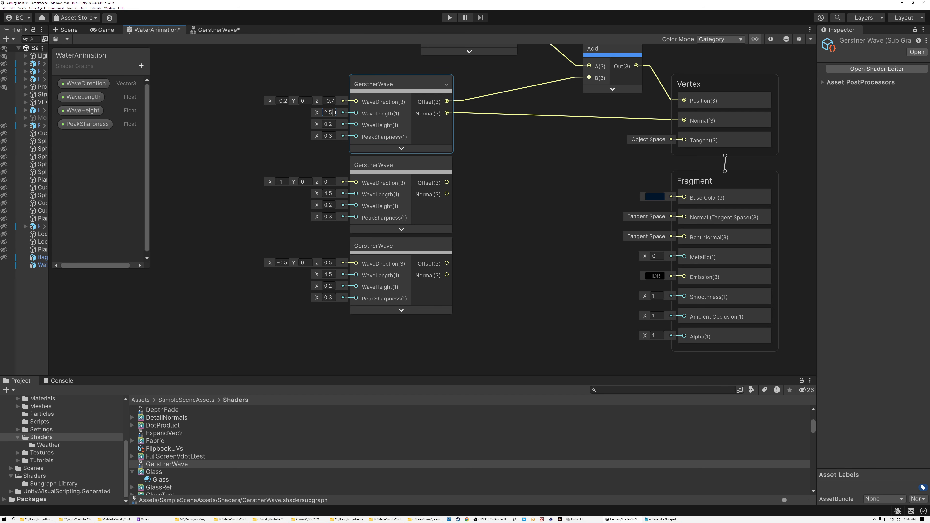
left_click(333, 193)
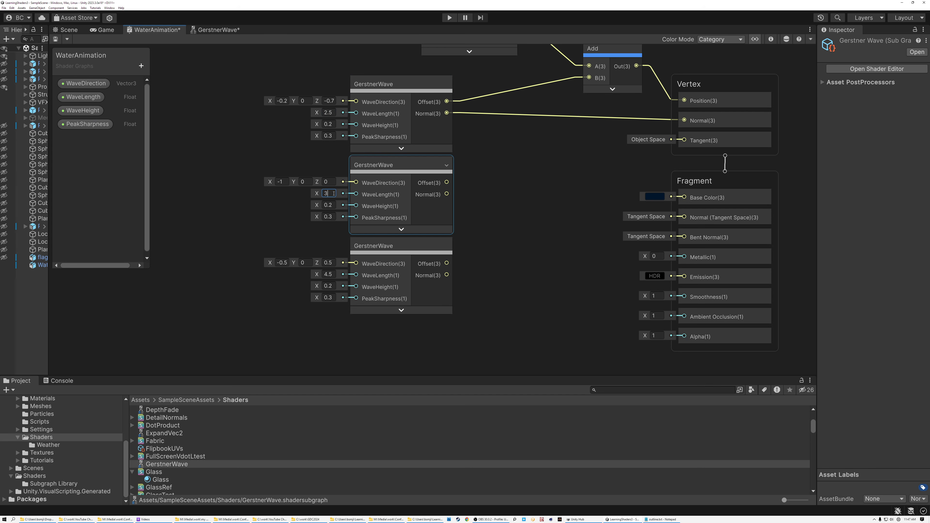
left_click(331, 274)
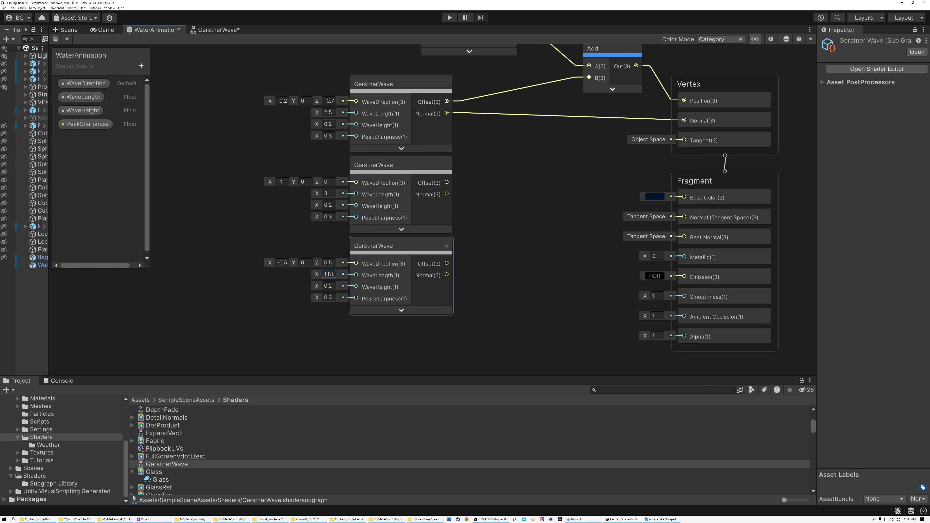
Step: Set the three nodes' WaveHeight to 0.07, 0.05 and 0.04 from top to bottom, and the lowest node's PeakSharpness to 0.4
left_click(335, 125)
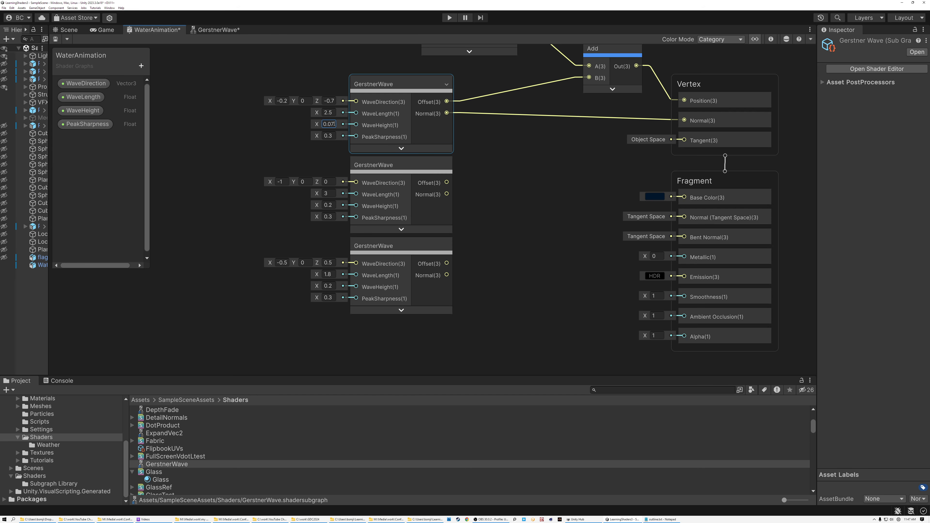
left_click(332, 195)
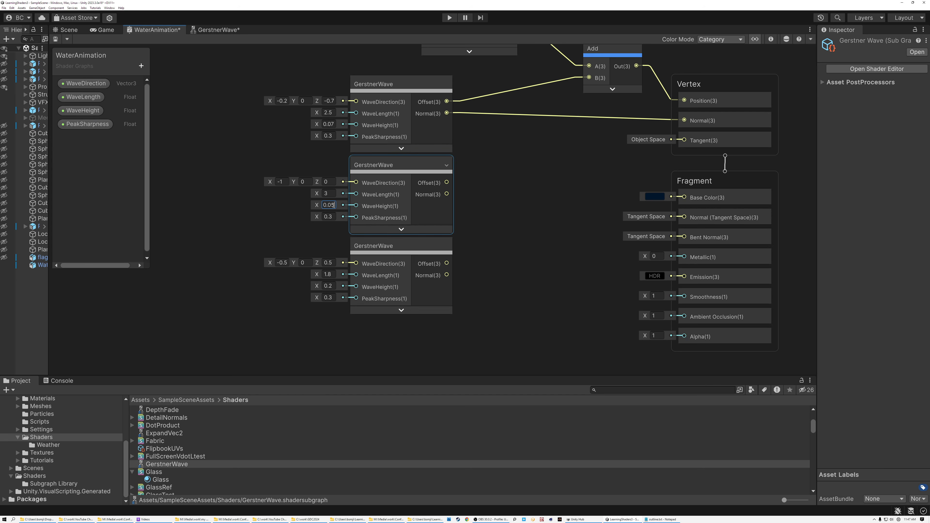
left_click(334, 286)
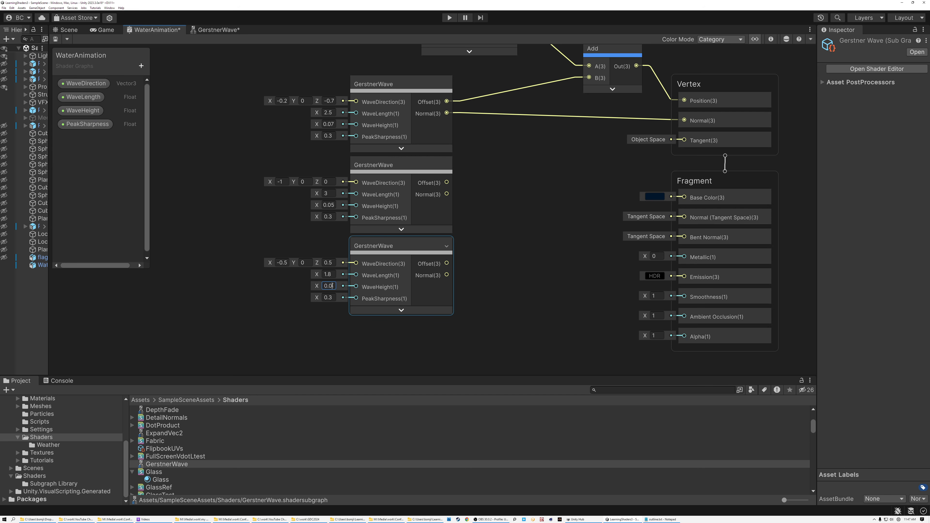
left_click(335, 135)
type("4")
Step: Create an Add node summing the Offset outputs of the first two GerstnerWave nodes and collapse its preview
left_click_drag(447, 102, 497, 146)
type("add")
left_click(531, 196)
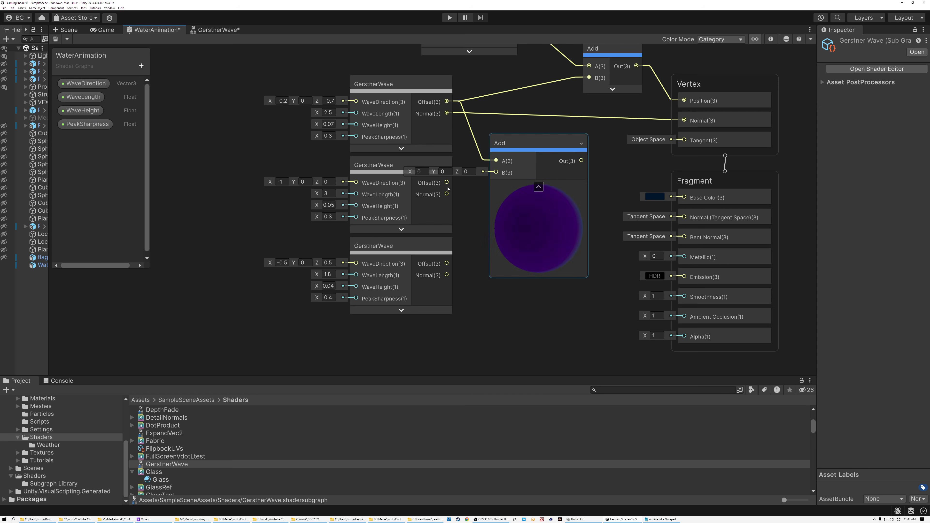
left_click_drag(447, 182, 516, 139)
left_click(538, 185)
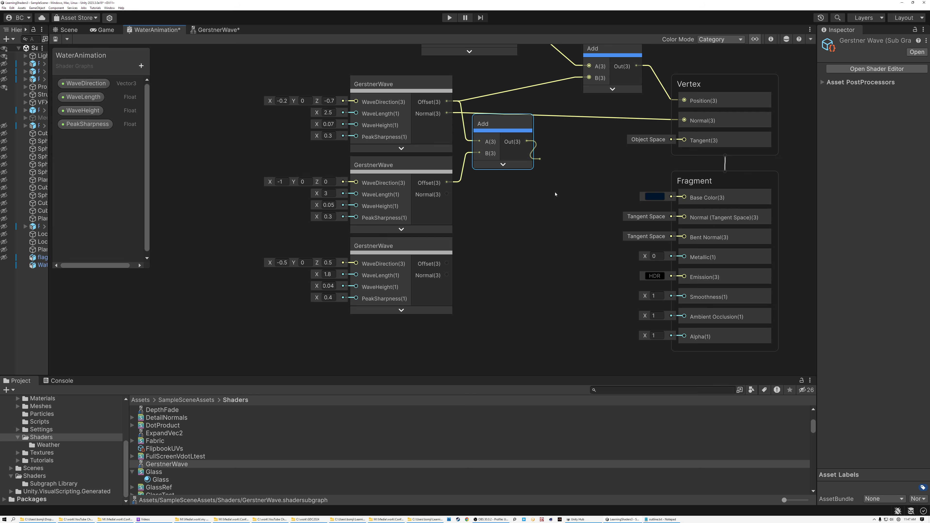
Step: Add the third wave's Offset with another collapsed Add node and connect the sum to input B of the Position-summing Add node
left_click_drag(553, 187, 557, 192)
type("add")
left_click(590, 237)
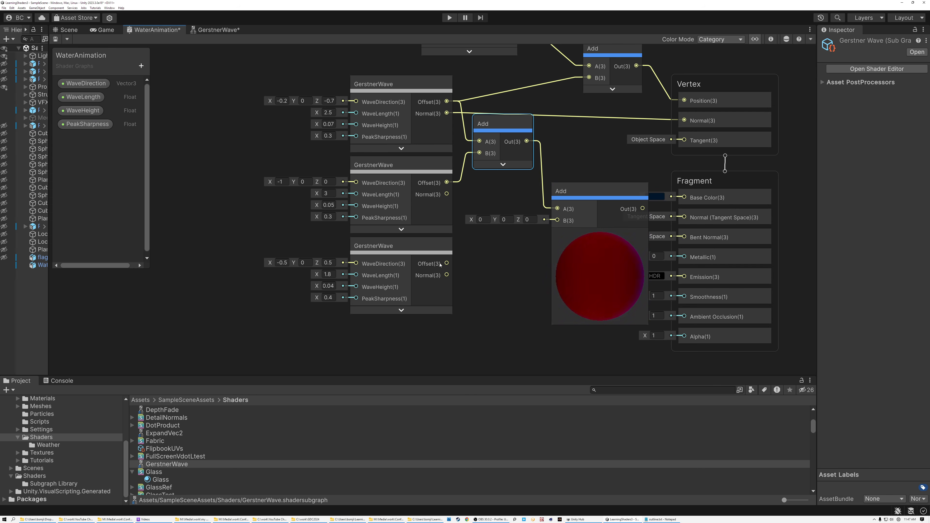
left_click_drag(447, 263, 558, 221)
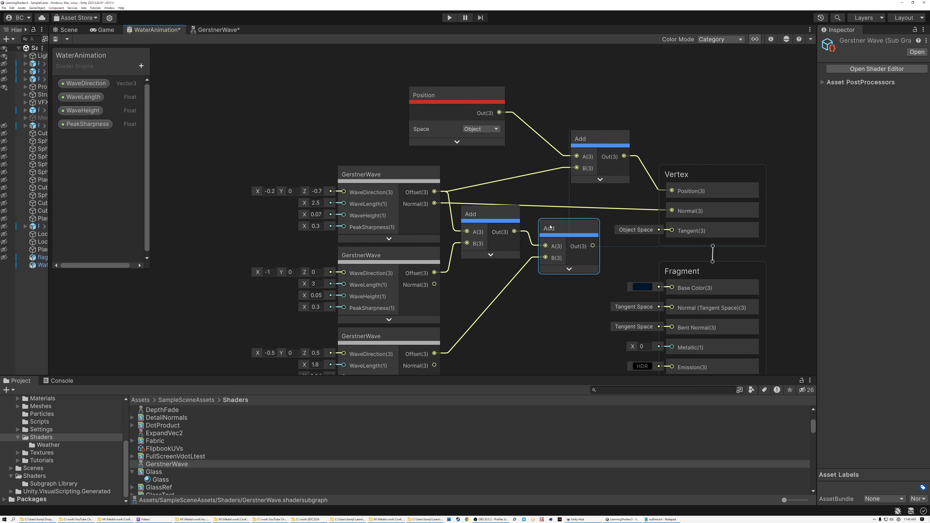
left_click(563, 228)
left_click_drag(593, 246, 577, 168)
Step: Move the three GerstnerWave nodes and all Add nodes together farther away from the Vertex block
left_click(442, 112)
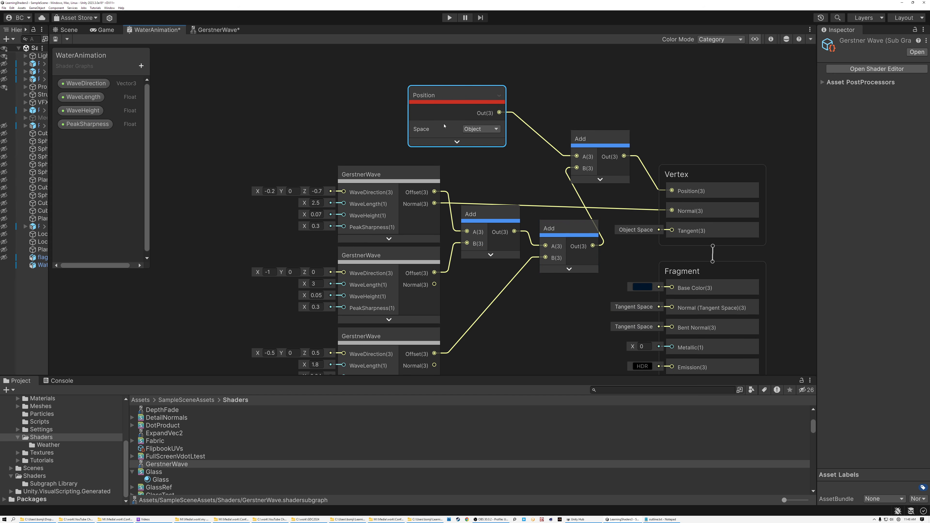
middle_click_drag(511, 176, 546, 133)
left_click_drag(347, 120, 610, 348)
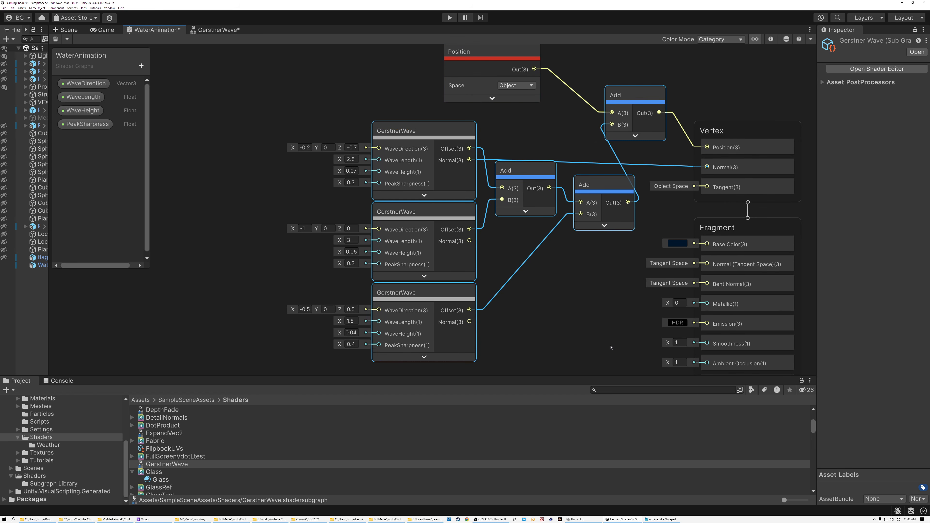
left_click_drag(604, 185, 520, 185)
left_click(505, 281)
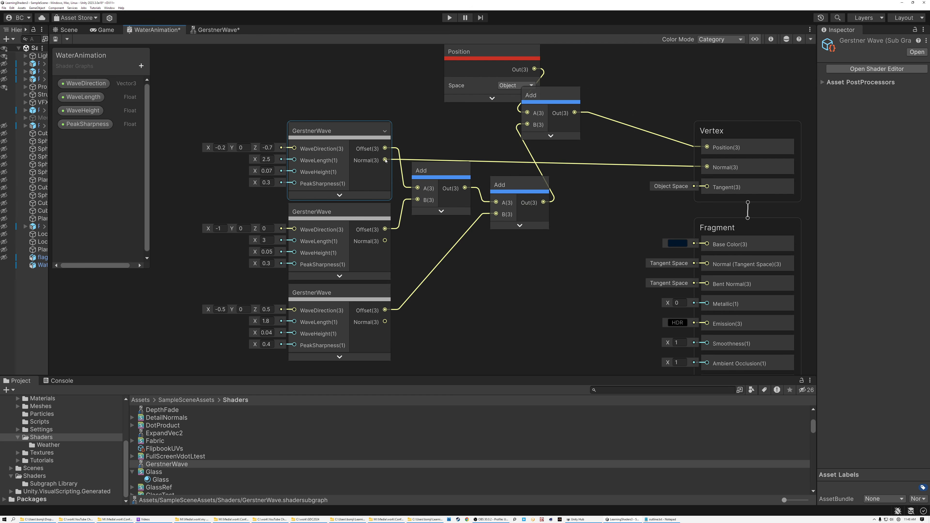
Step: Create an Add node summing the Normal outputs of the first two GerstnerWave nodes and collapse its preview
left_click_drag(385, 160, 470, 282)
type("add")
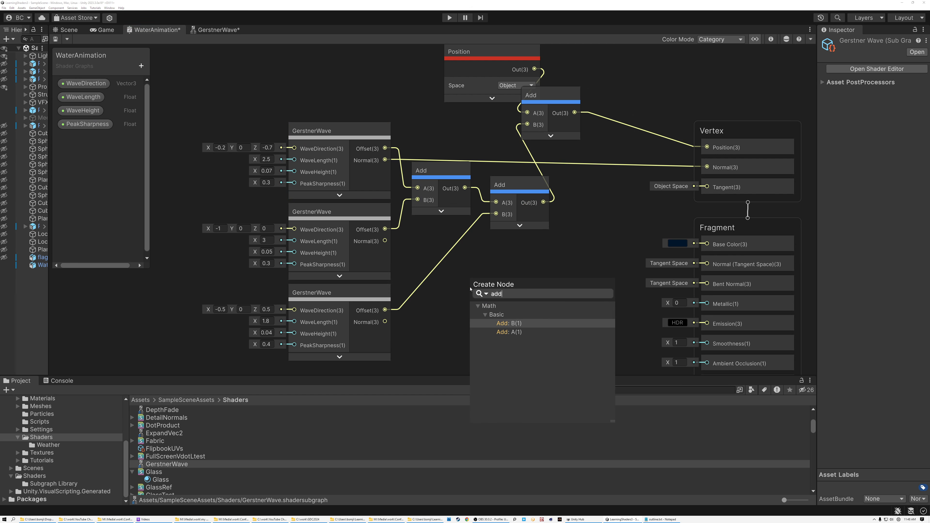
left_click(507, 333)
left_click_drag(385, 240, 470, 309)
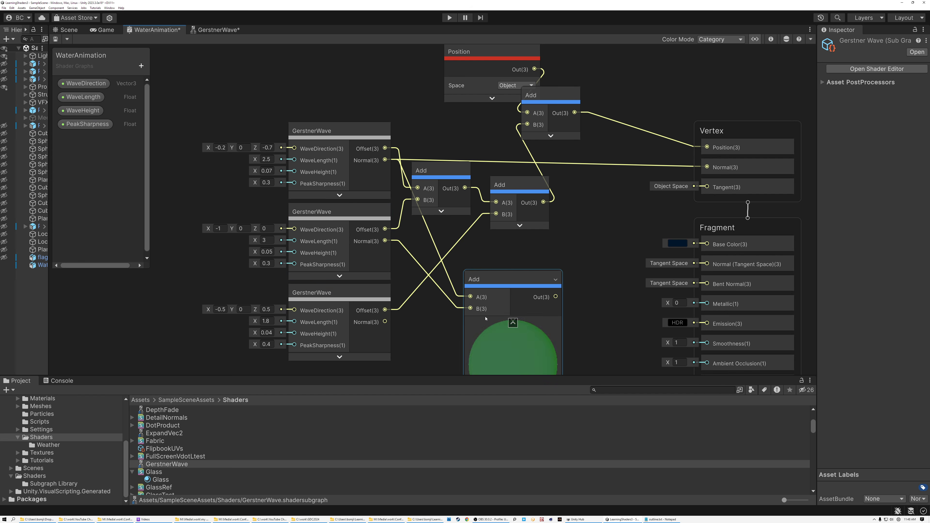
left_click(512, 322)
Step: Add the third wave's Normal with another collapsed Add node and connect the total to Vertex Normal
left_click_drag(495, 278, 561, 304)
type("add")
left_click(600, 345)
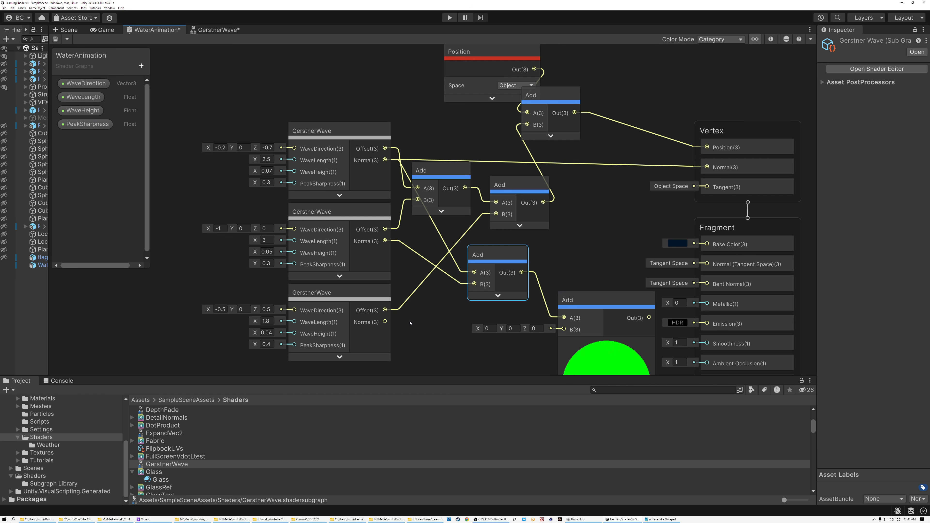
left_click_drag(385, 321, 564, 329)
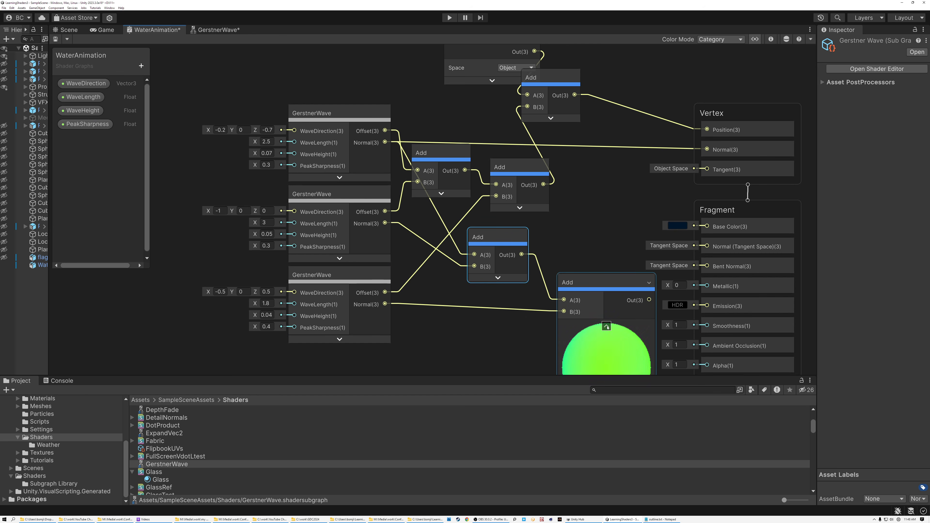
left_click(606, 326)
left_click_drag(571, 282, 707, 150)
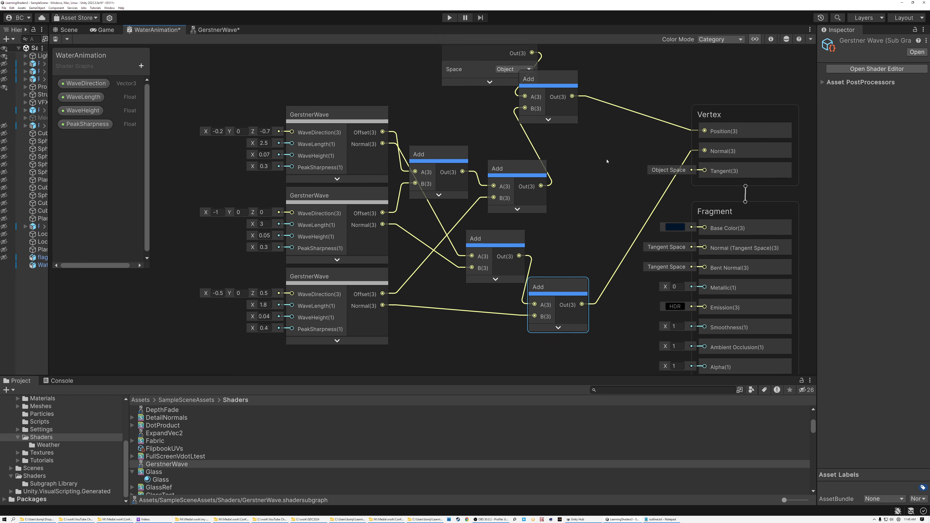
Step: Move the Add node feeding Vertex Position closer to the Vertex block to tidy the wiring
scroll(606, 161, "up", 5)
scroll(554, 225, "down", 6)
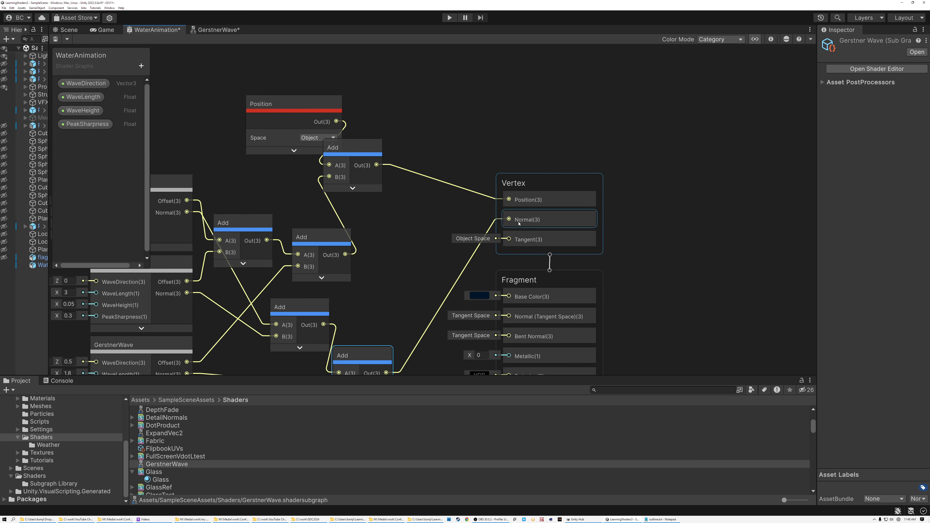
left_click_drag(486, 150, 533, 152)
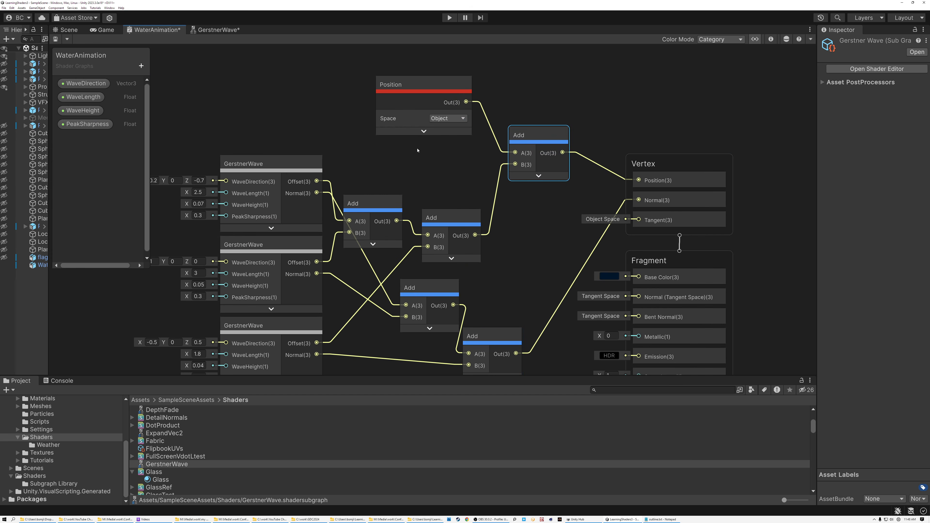
scroll(417, 149, "down", 3)
middle_click_drag(418, 169, 499, 168)
scroll(501, 169, "up", 2)
left_click(381, 152)
left_click(388, 220)
left_click(389, 289)
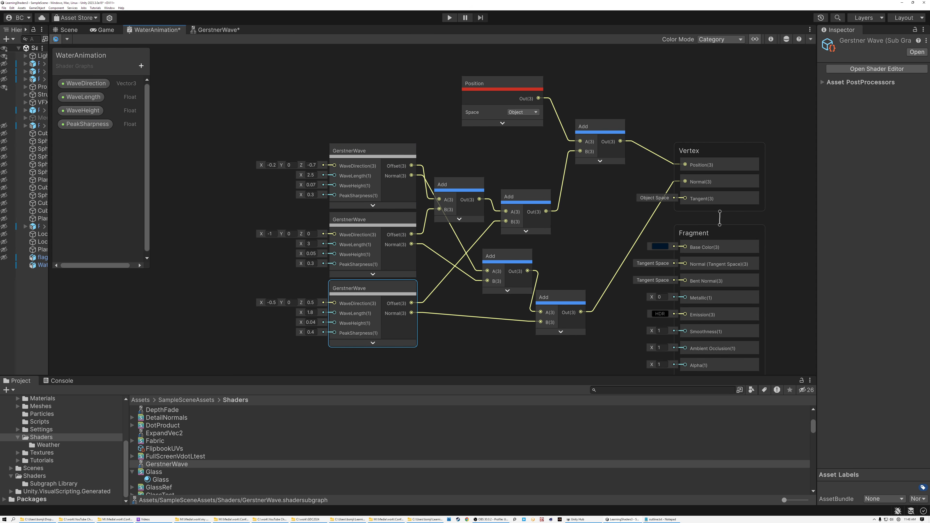
Step: Save the WaterAnimation graph and check the three combined waves in the scene
key("ctrl+s")
left_click(67, 30)
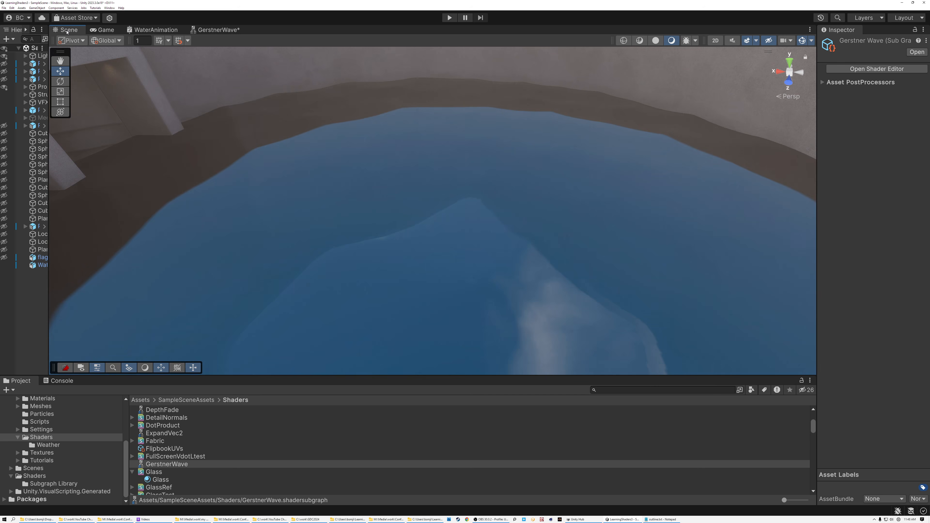
right_click_drag(453, 166, 491, 153)
Step: Lower the WaterPlane to a Y position of about 2.76, deselect it and inspect the waves around the platform
left_click(363, 141)
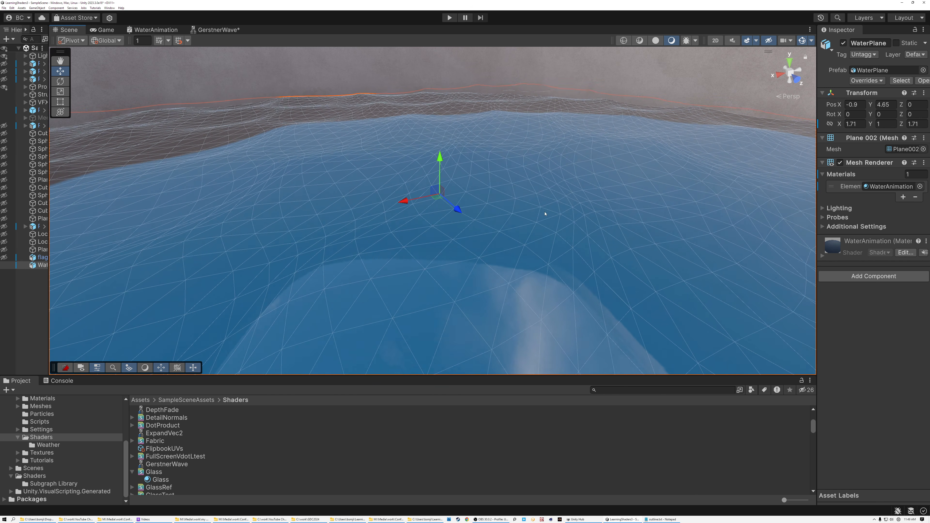
right_click_drag(648, 211, 446, 201)
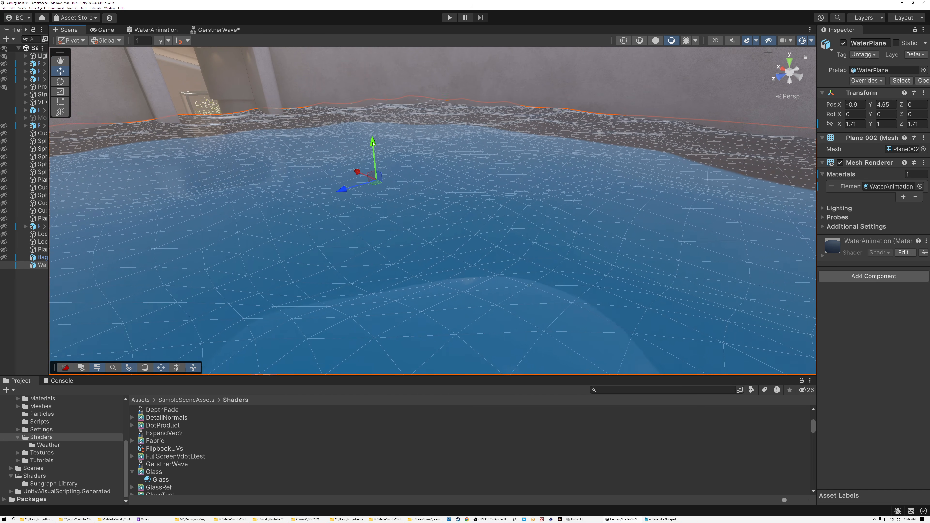
left_click_drag(377, 181, 384, 207)
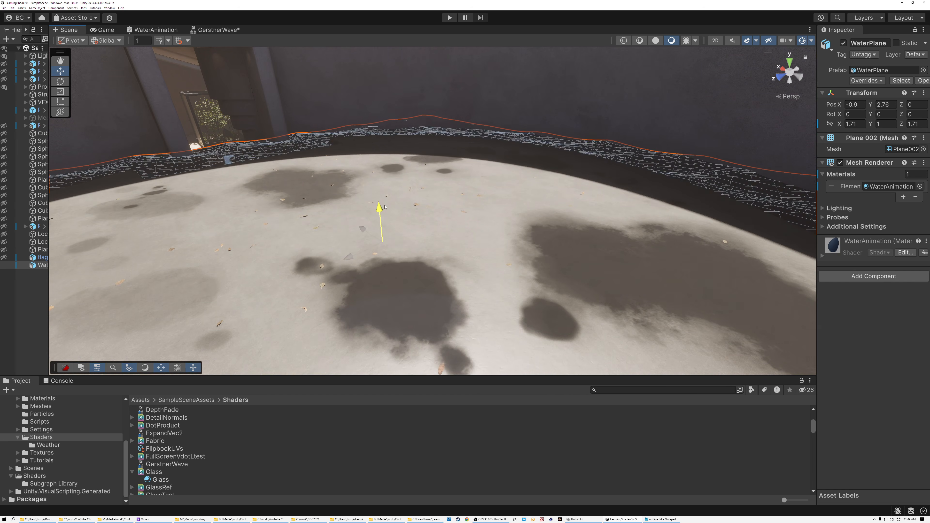
right_click_drag(445, 202, 552, 201)
left_click(20, 309)
right_click_drag(442, 207, 426, 151)
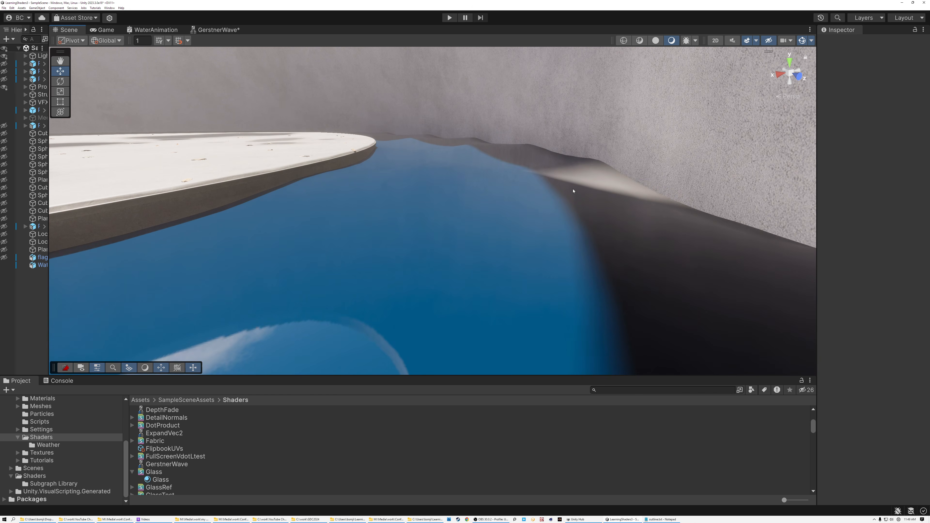
right_click_drag(572, 188, 700, 202)
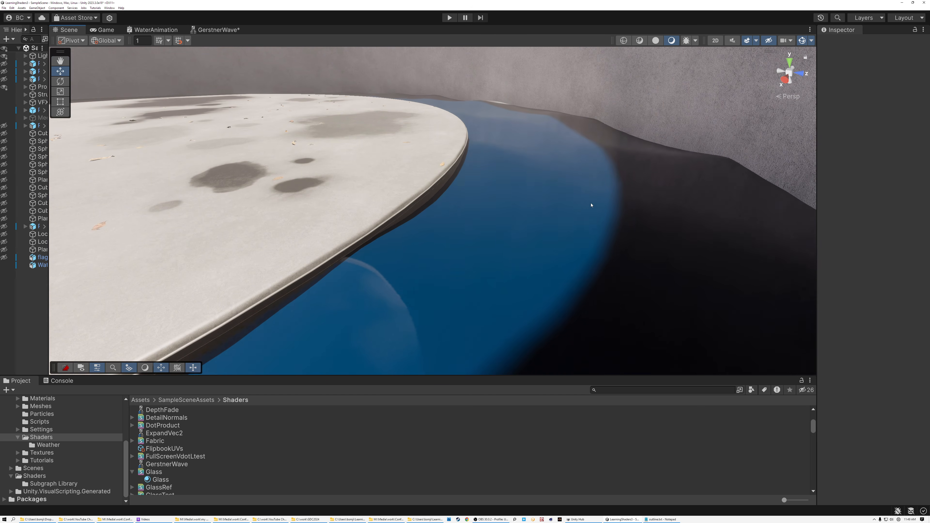
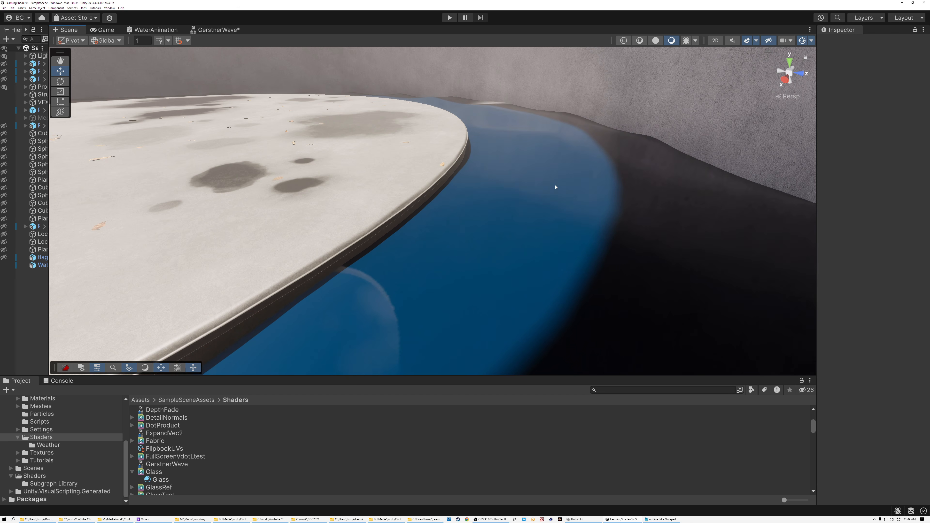
Step: Inspect the waves around the platform, select the WaterPlane, review the three combined waves in the WaterAnimation graph and return to the scene
right_click_drag(577, 156, 565, 173)
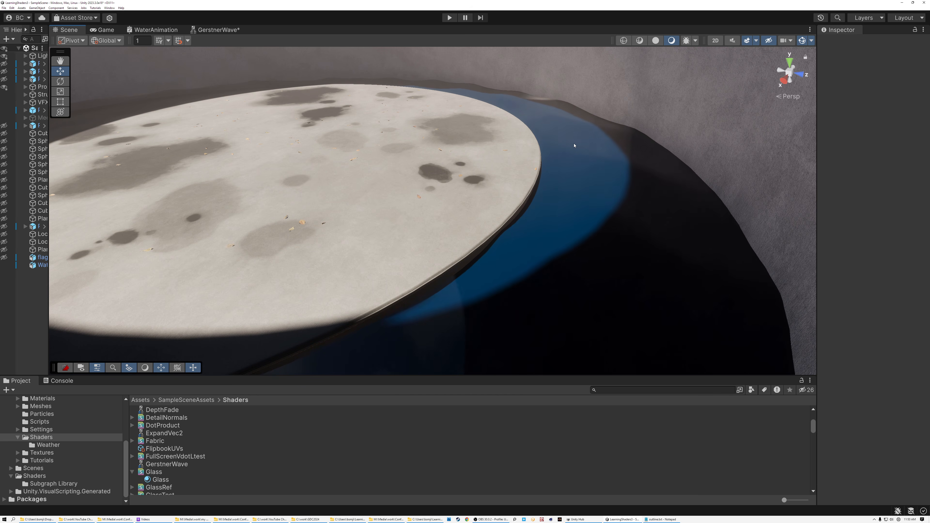
right_click_drag(566, 145, 627, 117)
left_click(510, 166)
key("s")
left_click(161, 28)
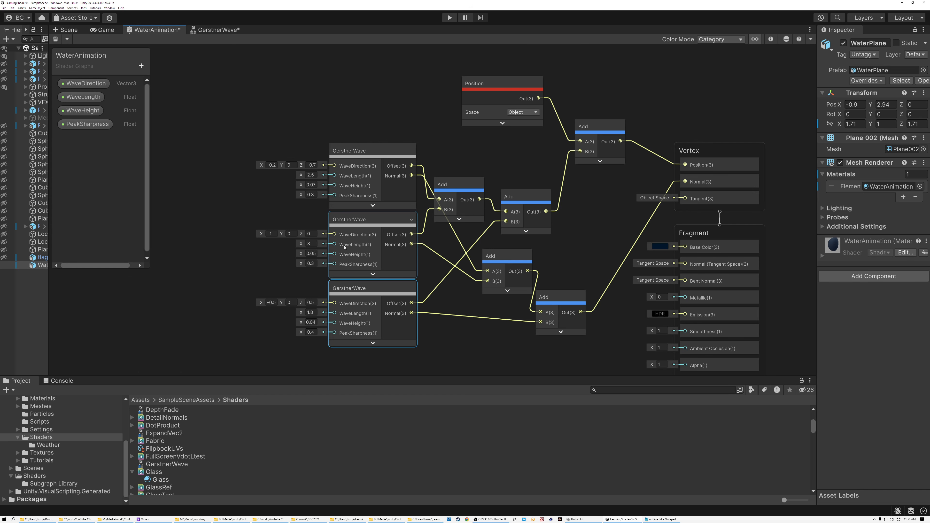
left_click(69, 30)
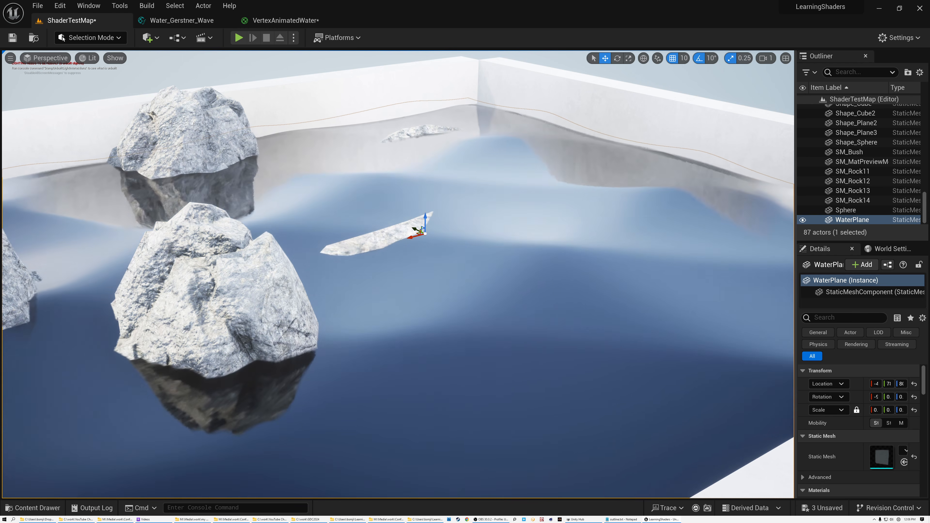
Step: In Unreal Editor, view the water plane's vertex density in Wireframe mode, return to Lit mode and inspect the waves around the rocks
left_click(90, 59)
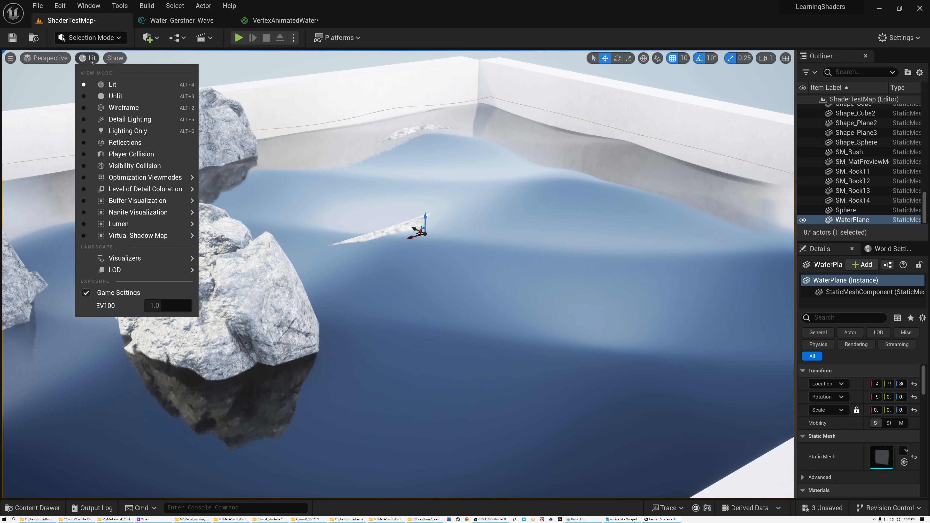
left_click(118, 106)
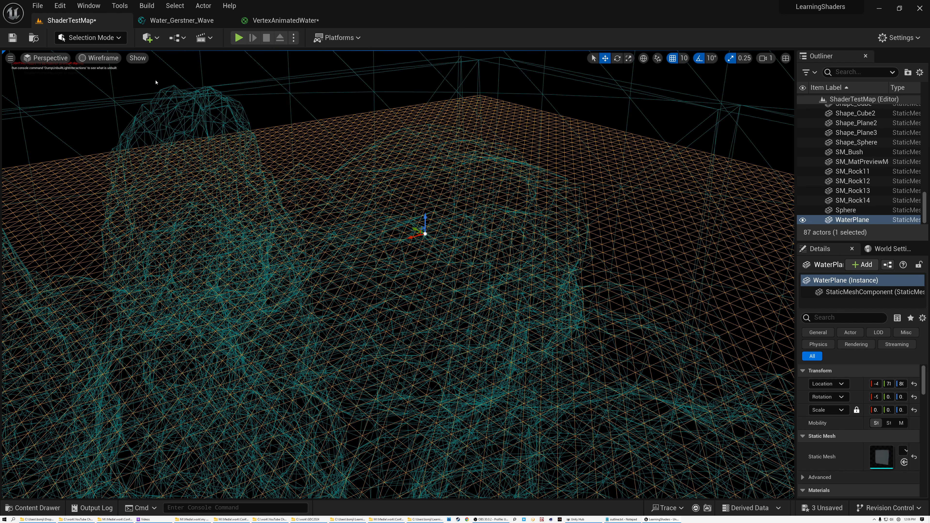
left_click(103, 58)
left_click(106, 69)
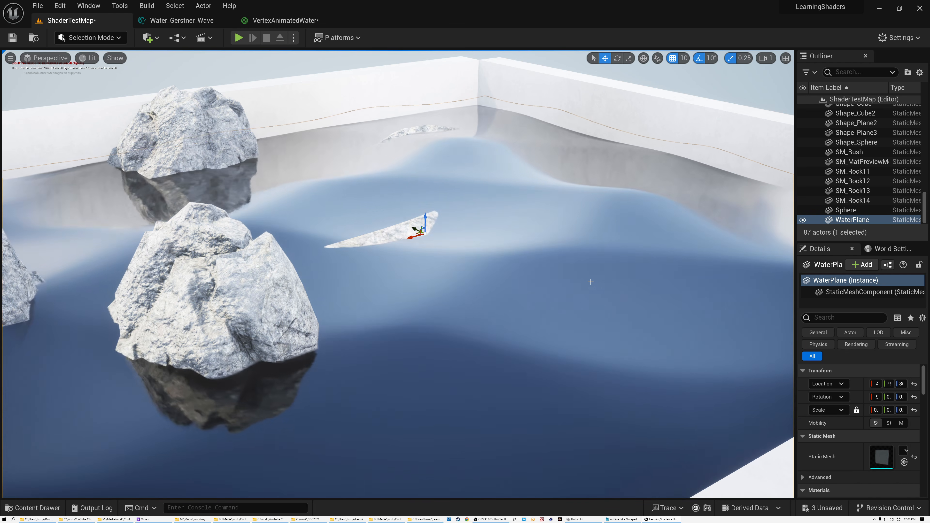
mouse_move(594, 281)
right_mouse_down()
mouse_move(545, 280)
mouse_move(582, 283)
mouse_move(584, 269)
right_mouse_up()
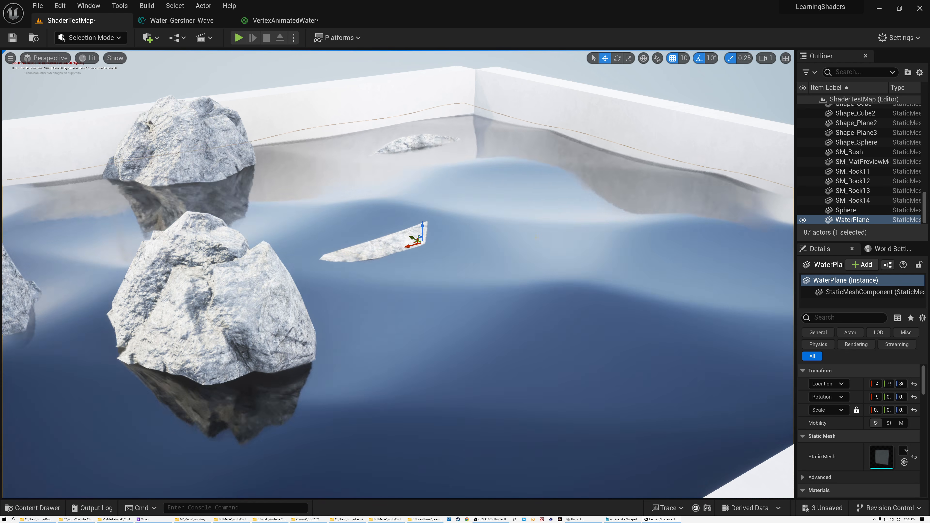
Step: Open the Water_Gerstner_Wave function and examine the 2, Pi, Divide and WaveLength input nodes in the Speed group
left_click(186, 21)
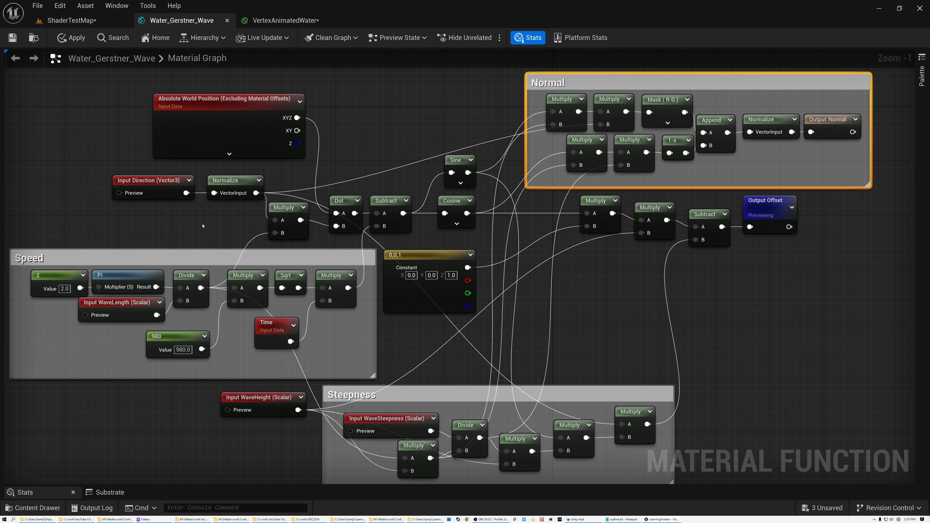
right_click_drag(202, 226, 435, 174)
scroll(436, 174, "up", 4)
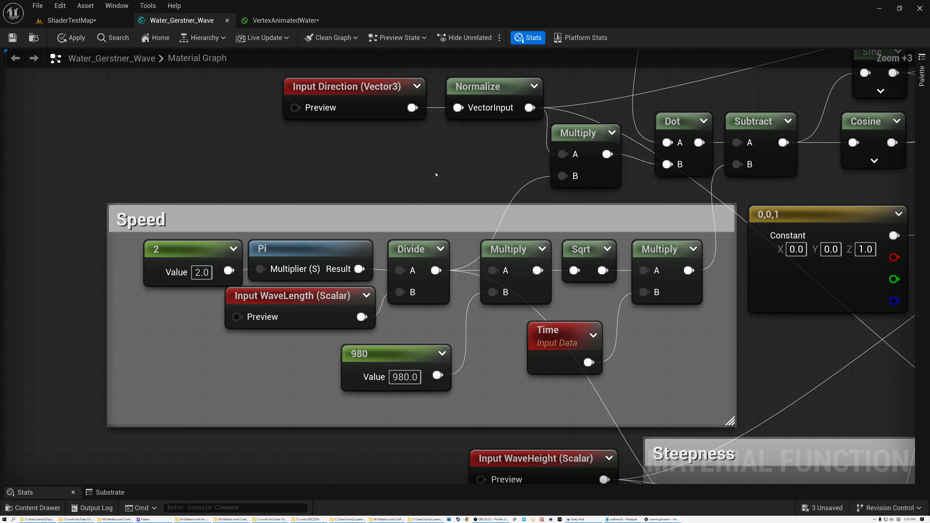
right_click_drag(446, 181, 438, 125)
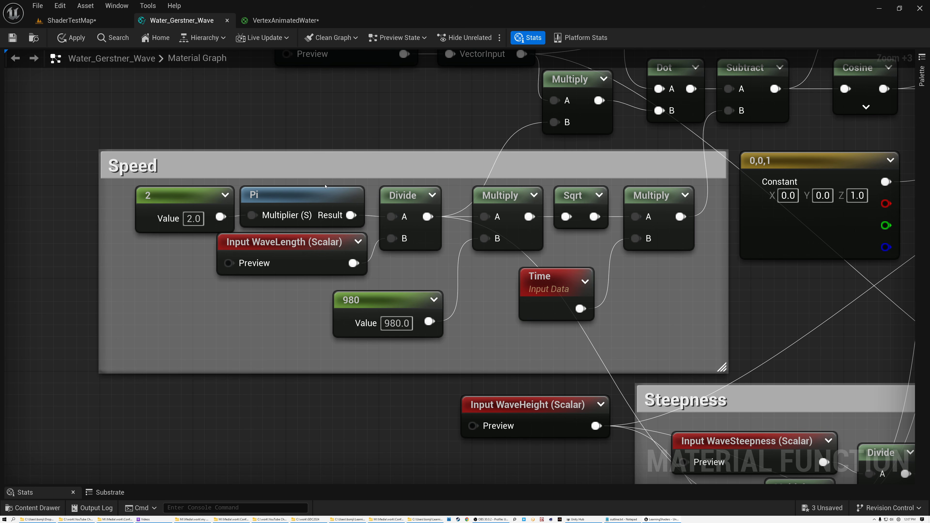
left_click(306, 199)
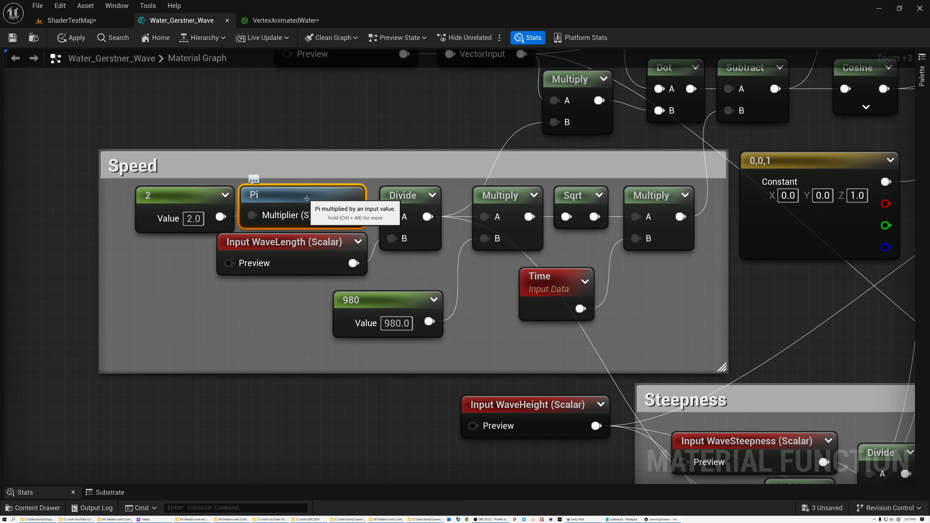
left_click(197, 198)
left_click(290, 198)
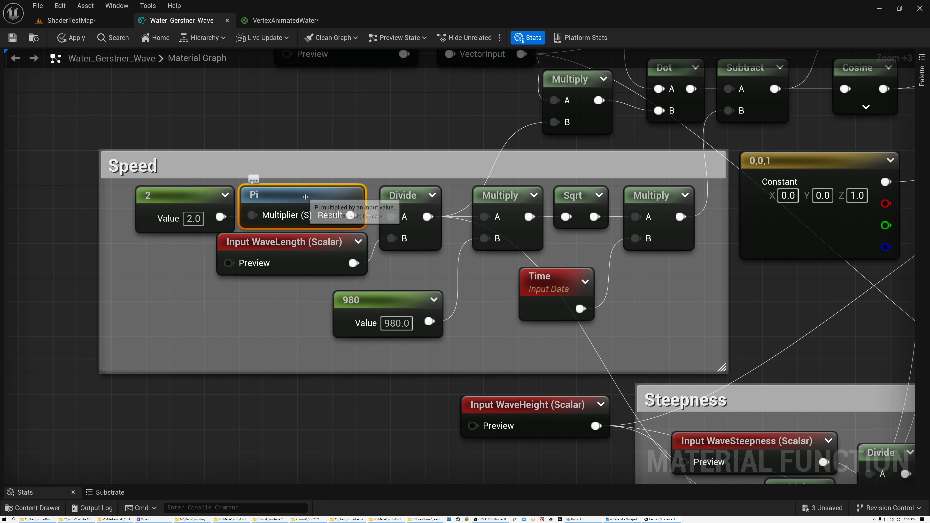
left_click(180, 203)
scroll(197, 220, "up", 4)
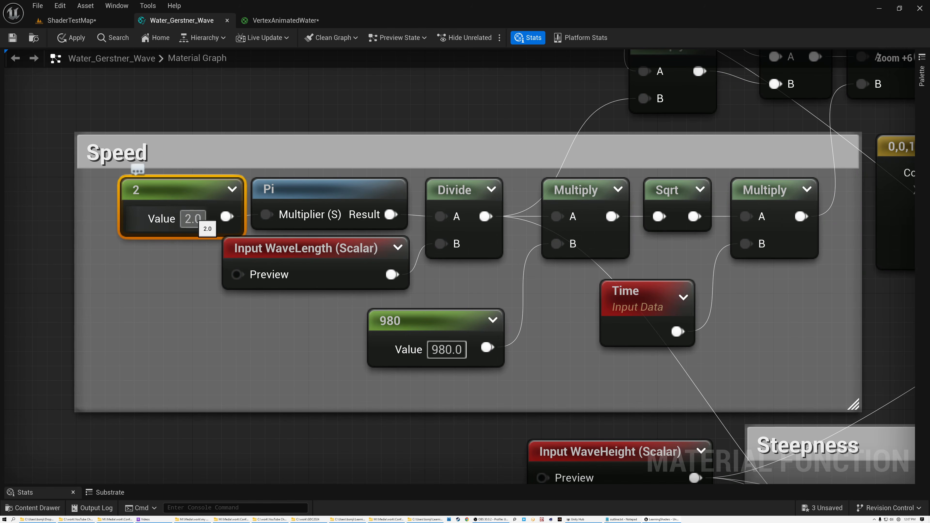
left_click(334, 189)
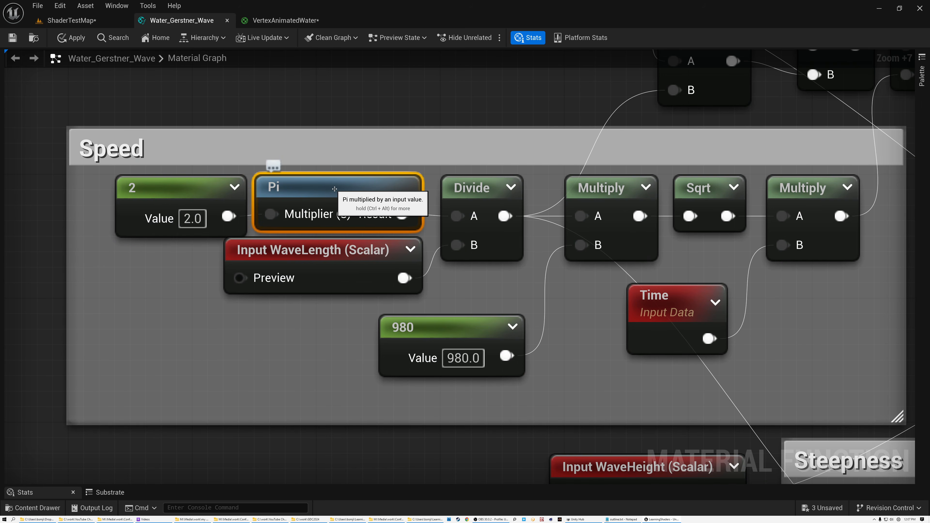
left_click(471, 187)
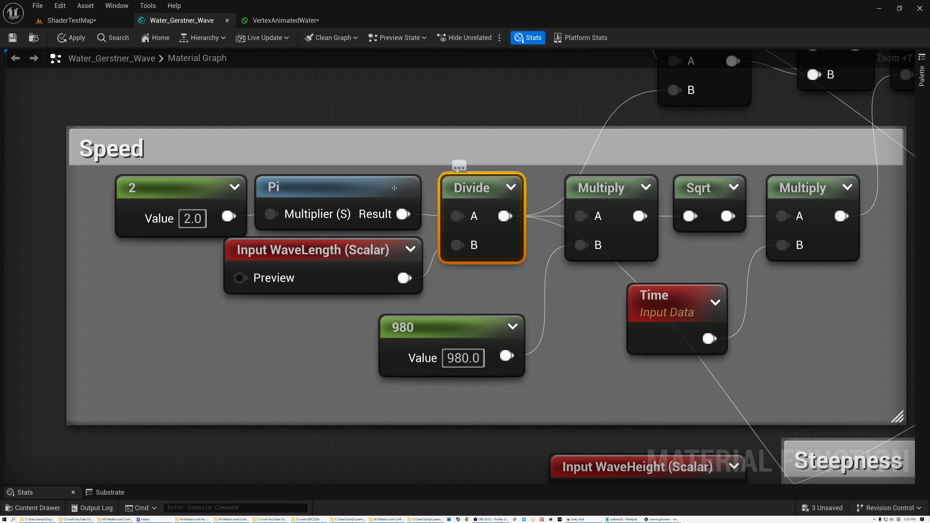
left_click(344, 261)
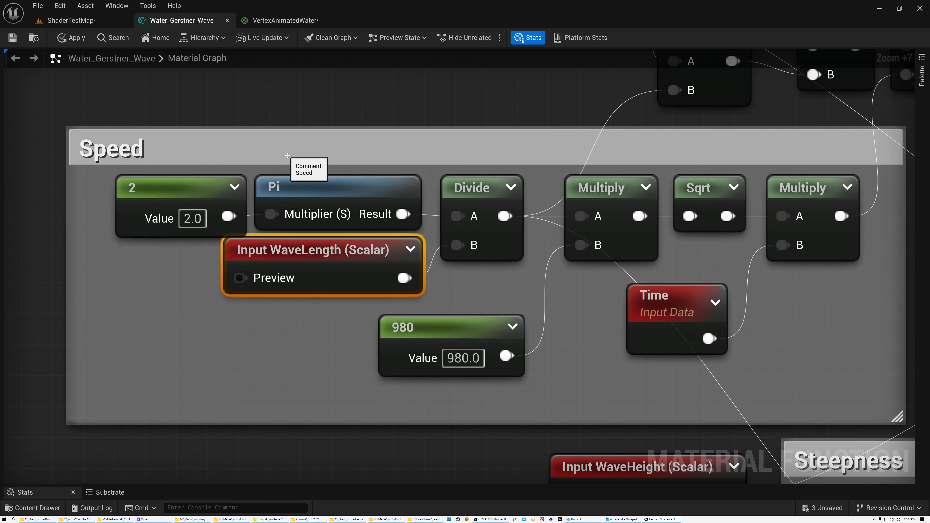
Step: Review the whole Gerstner wave function, with all its nodes and the Speed, Steepness and Normal groups
scroll(287, 155, "down", 11)
right_click_drag(568, 147, 551, 239)
left_click_drag(216, 103, 777, 398)
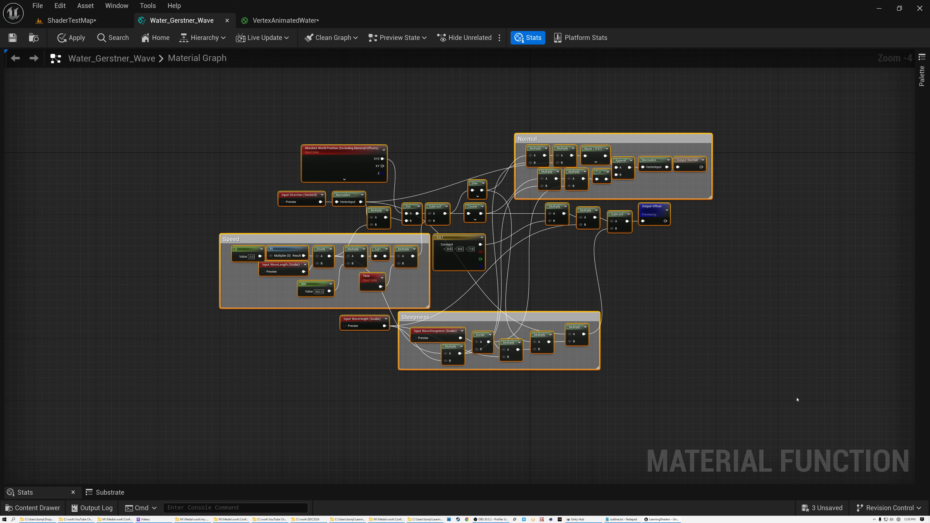
left_click(564, 281)
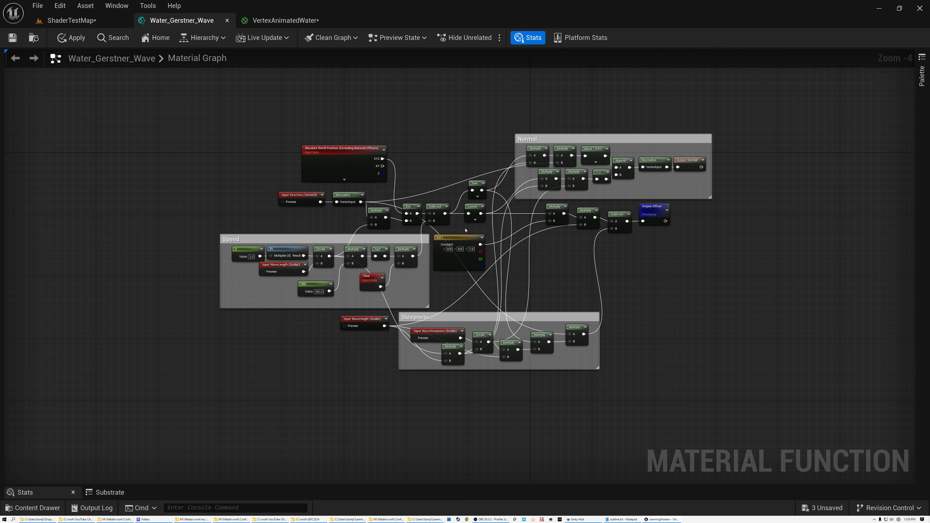
Step: Trace how the Speed group divides 2 Pi by the WaveLength input
scroll(465, 230, "up", 3)
right_click_drag(509, 232, 768, 181)
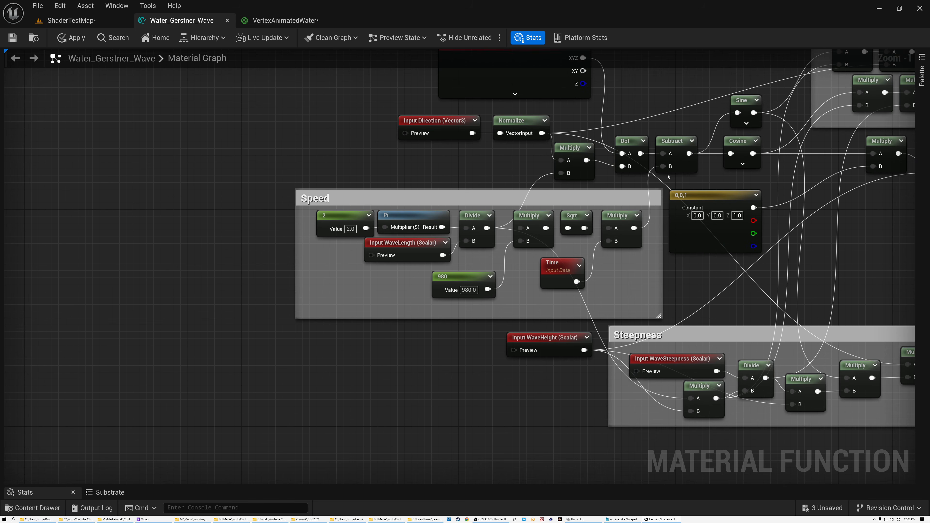
scroll(668, 177, "up", 1)
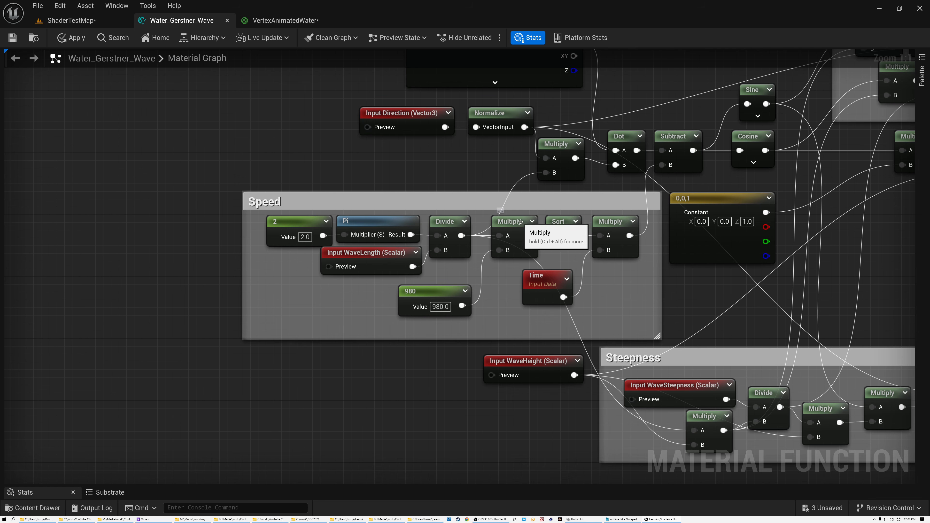
scroll(524, 224, "up", 5)
left_click(271, 221)
left_click(389, 222)
left_click(278, 281)
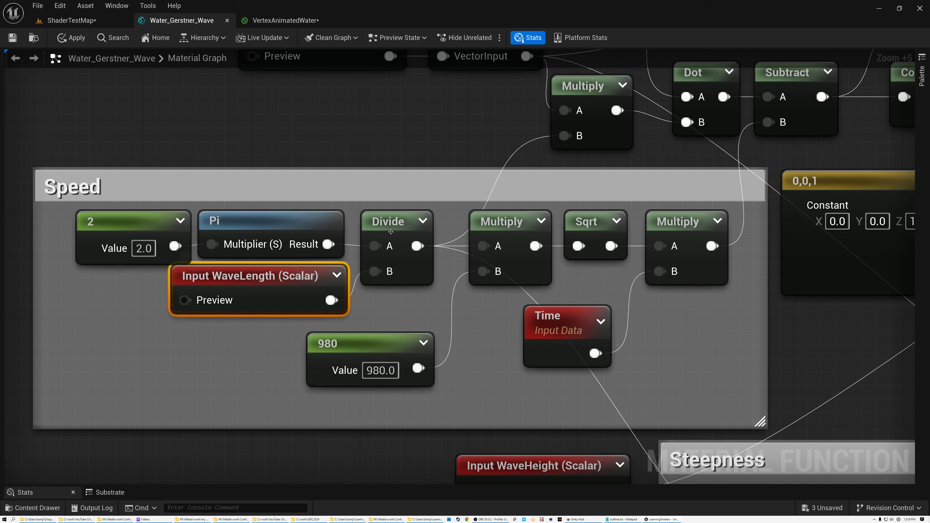
left_click(395, 224)
Step: Examine the rest of the Speed group: the multiplication by 980, the square root and the multiplication by Time
left_click(487, 220)
left_click(370, 349)
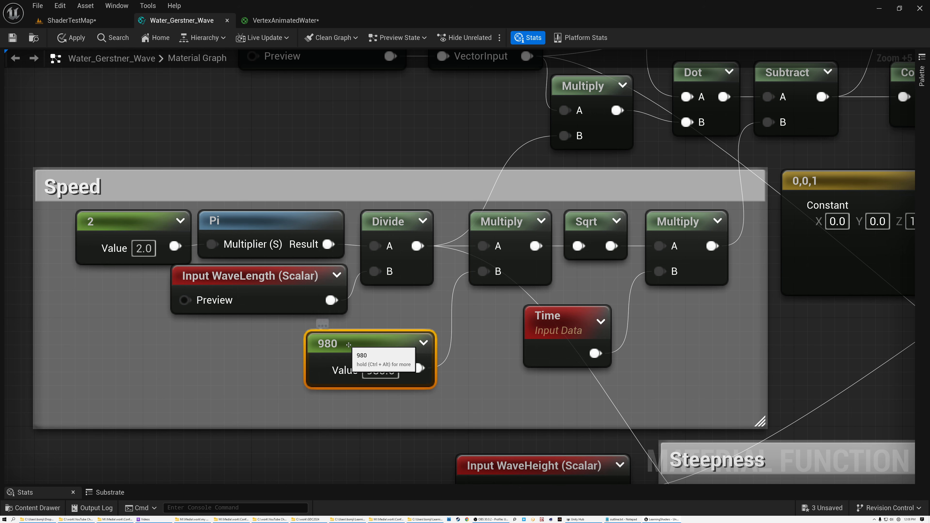
left_click(505, 220)
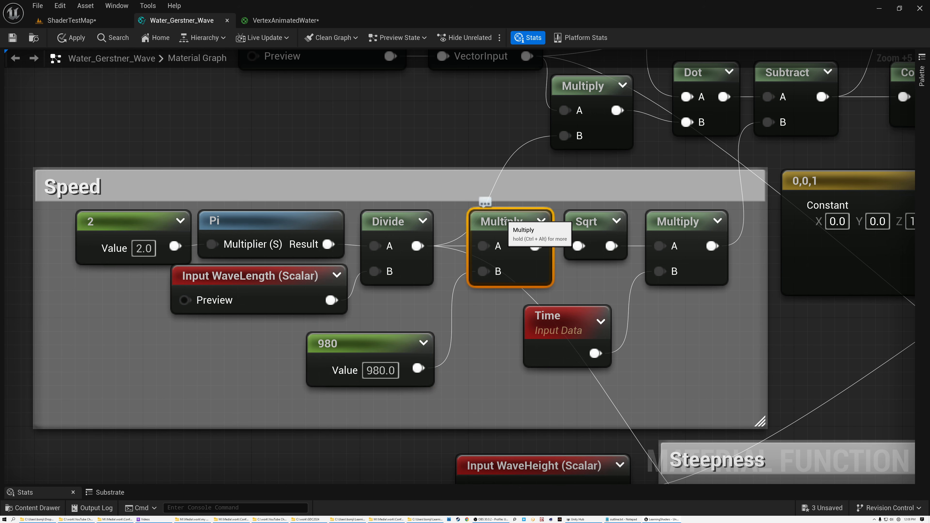
left_click(581, 220)
left_click(669, 221)
left_click(573, 323)
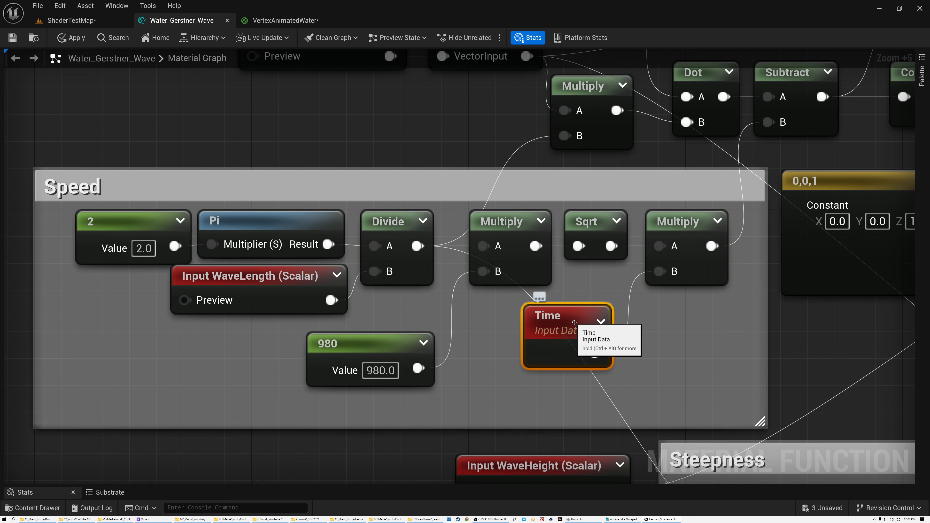
left_click(274, 181)
scroll(286, 191, "down", 3)
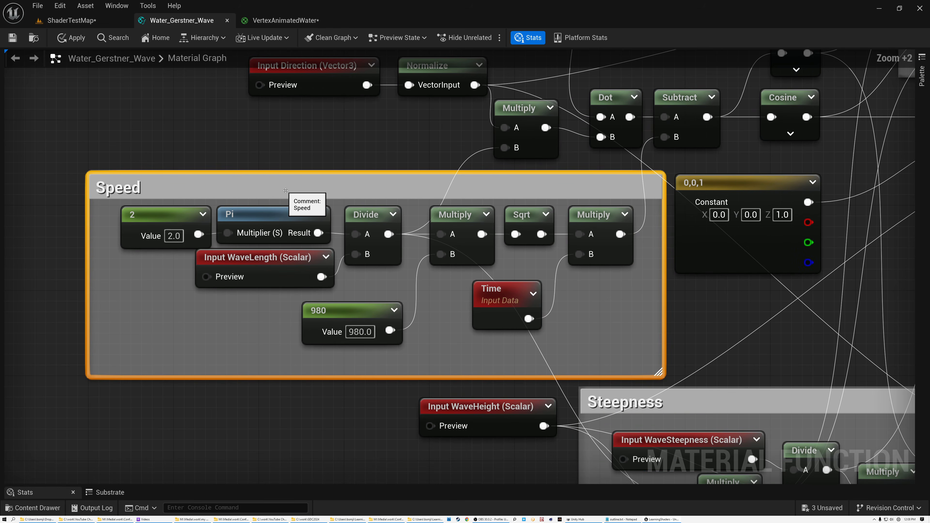
Step: Reveal the Absolute World Position node's details and set its Shader Offsets to Absolute World Position (Excluding Material Shader Offsets)
right_click_drag(410, 127, 301, 301)
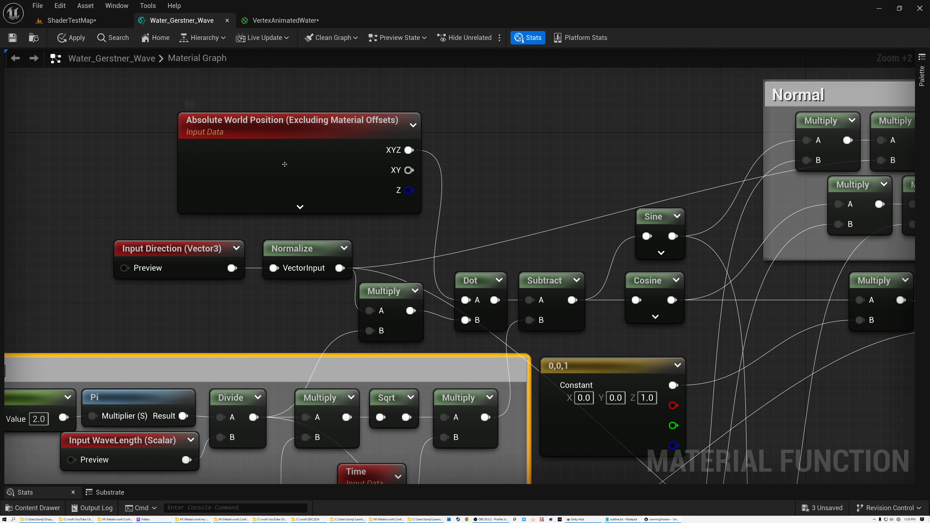
left_click(256, 128)
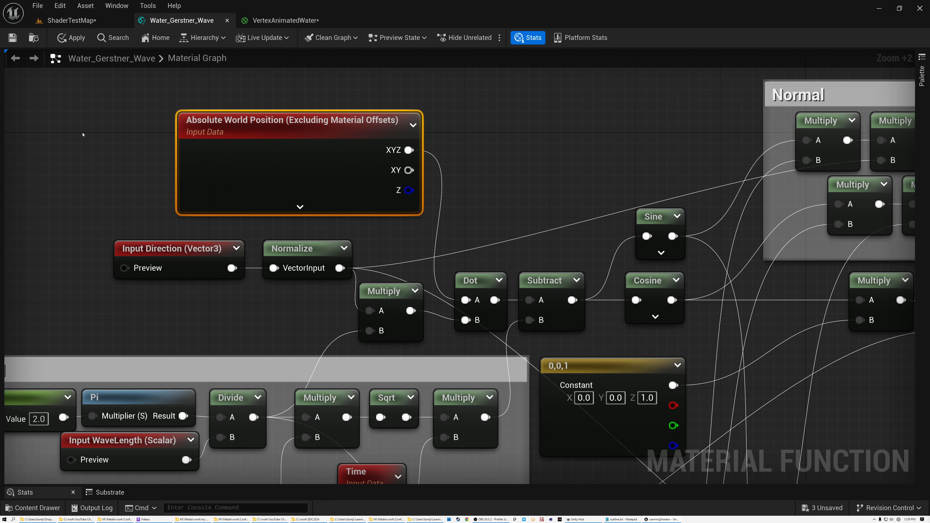
left_click_drag(4, 140, 170, 140)
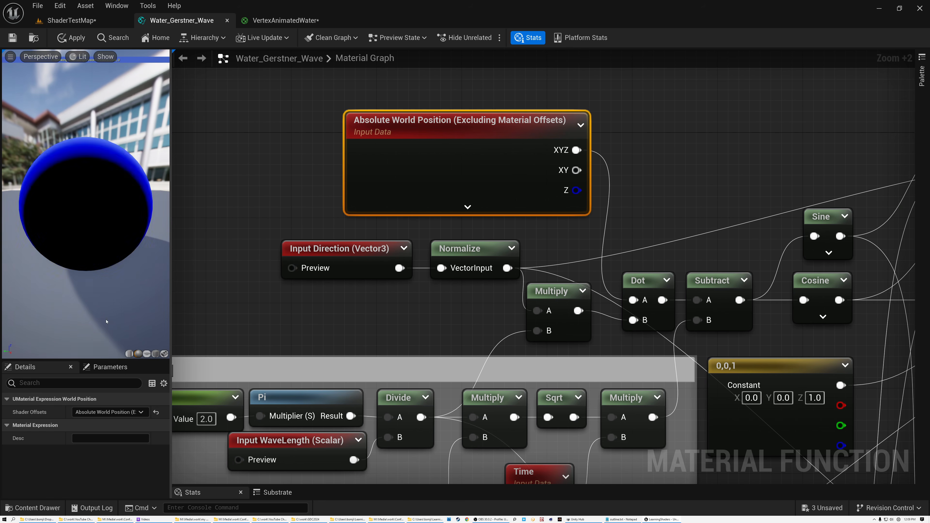
left_click_drag(109, 62, 108, 48)
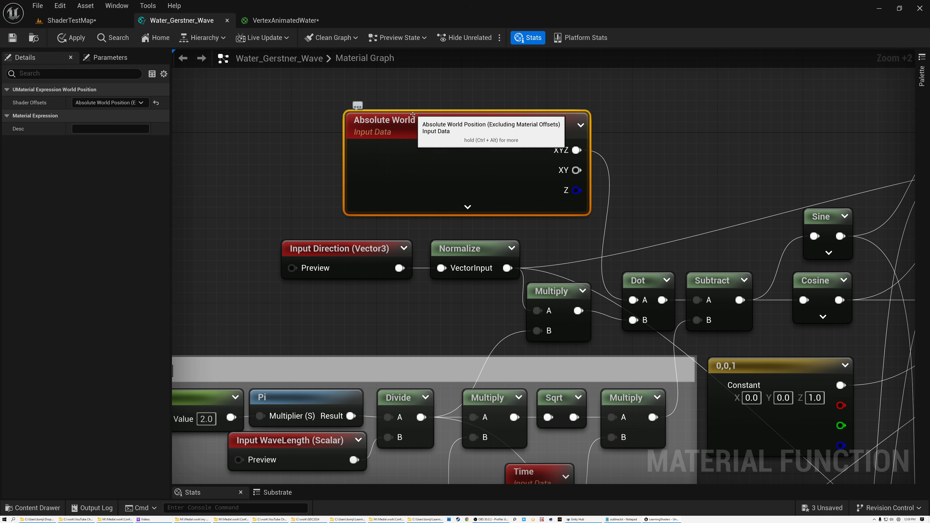
left_click(141, 103)
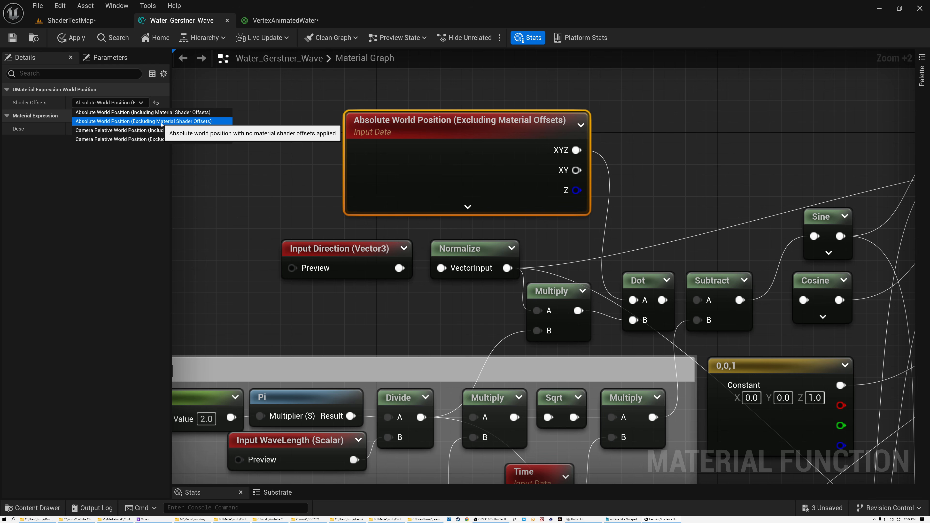
left_click(161, 122)
left_click(291, 186)
scroll(291, 186, "down", 6)
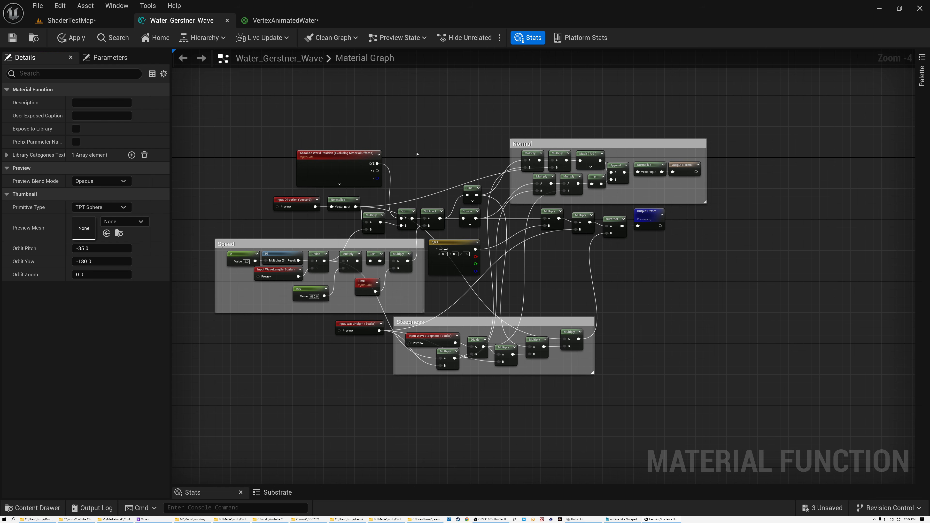
Step: Recheck the Shader Offsets options of the world position node, keeping Absolute World Position (Excluding Material Shader Offsets)
left_click(339, 156)
scroll(339, 156, "up", 5)
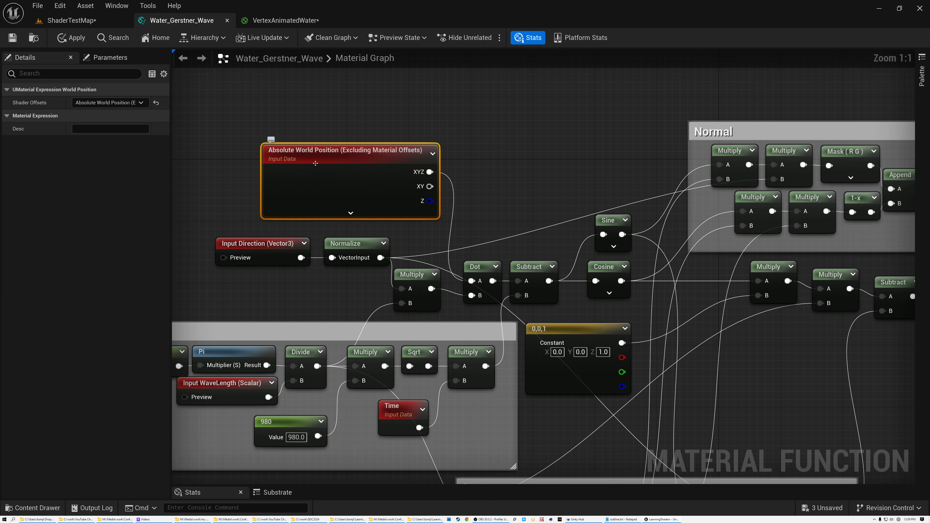
left_click(110, 103)
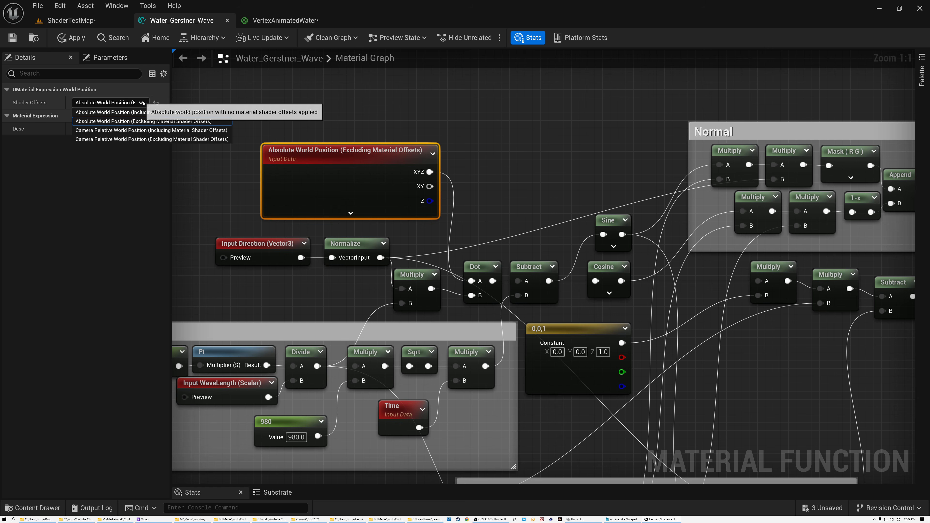
left_click(141, 121)
Step: Examine the Direction vector input's settings and the Normalize node it feeds
left_click(311, 236)
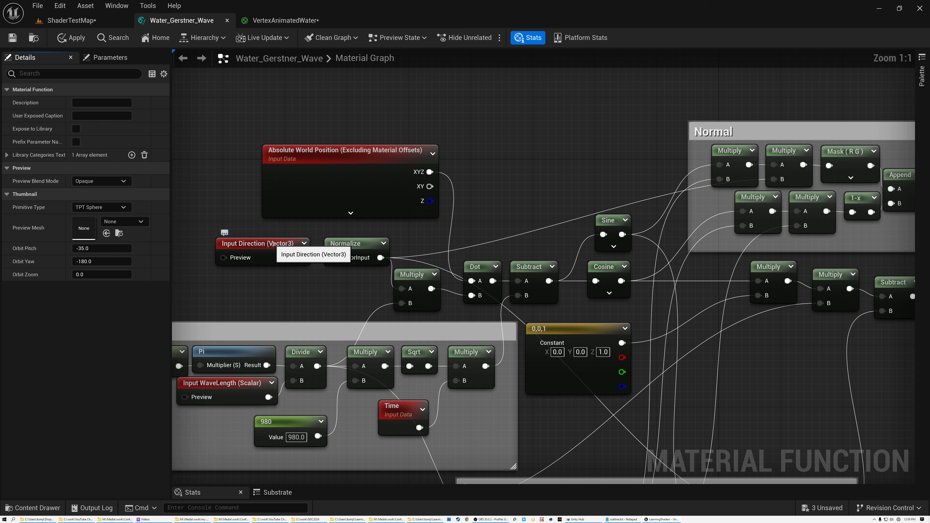
left_click(285, 243)
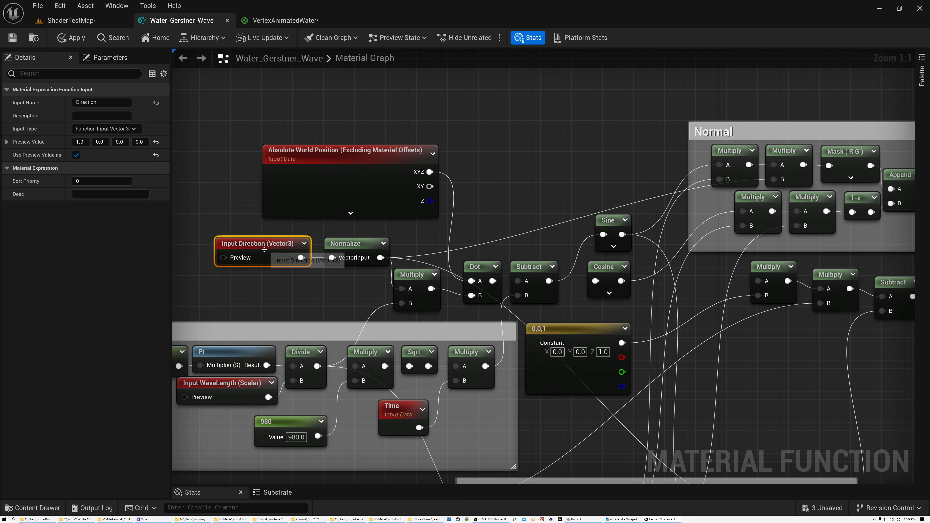
left_click(361, 246)
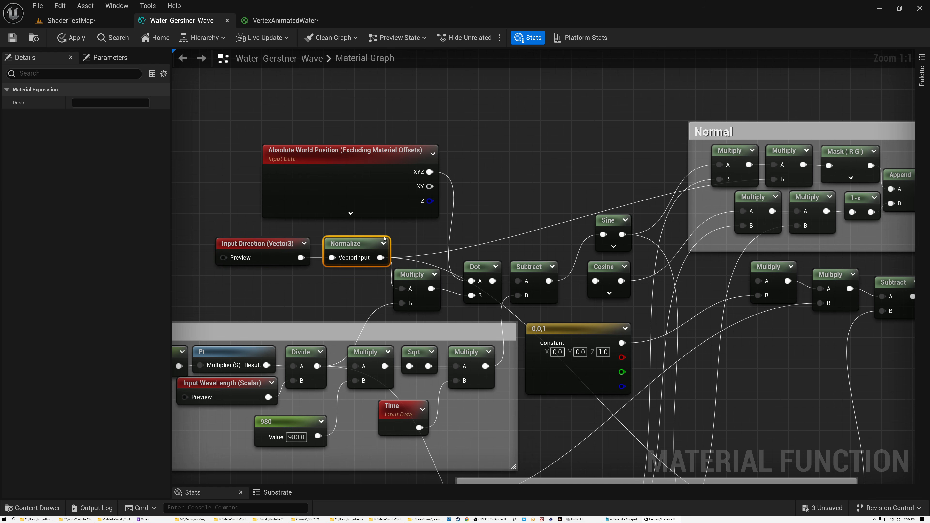
Step: Move the Dot node up above the level of the adjoining Subtract node and inspect the Multiply feeding its B input
right_click_drag(418, 237, 433, 153)
left_click_drag(491, 181, 494, 147)
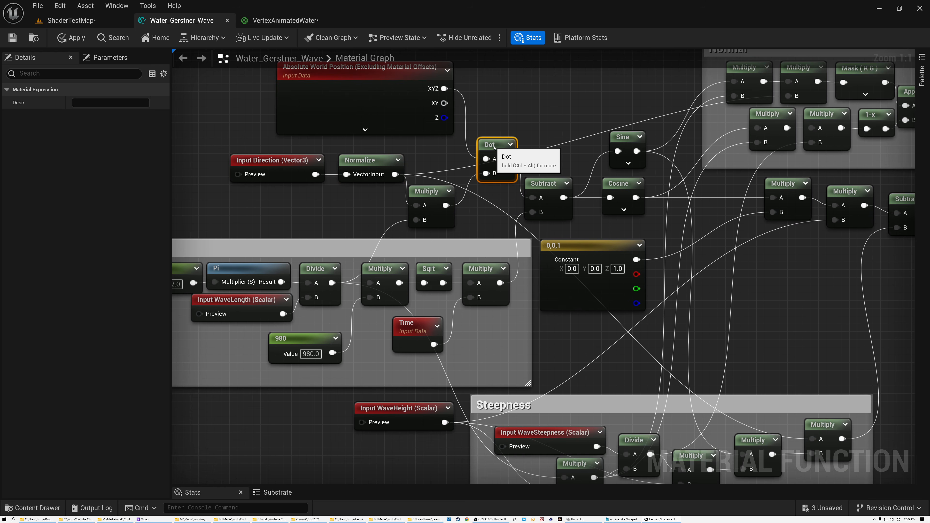
left_click(417, 191)
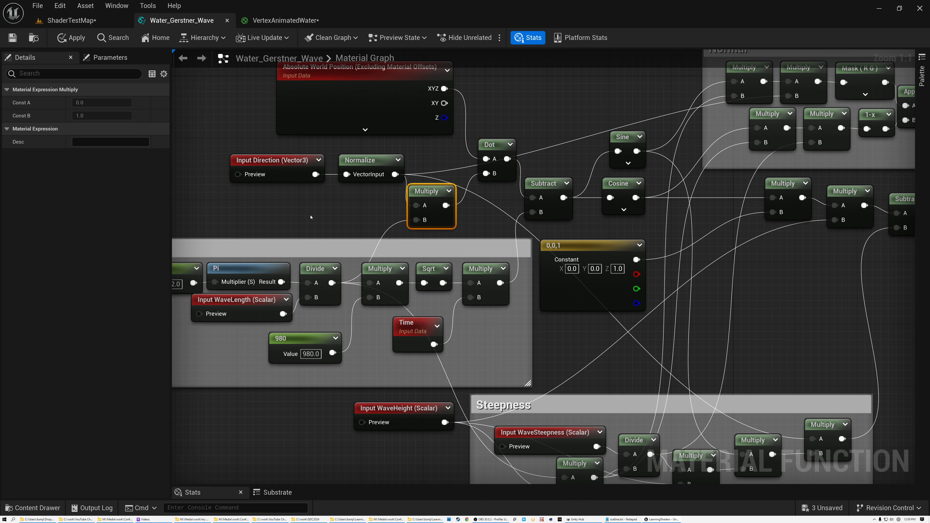
Step: Trace the WaveLength input through the Speed group's Divide into the Multiply with the normalized direction
right_click_drag(311, 215, 428, 206)
left_click(435, 259)
left_click(361, 292)
left_click(550, 181)
Step: Check the world position feeding the Dot node, nudge Dot slightly down, and inspect the Subtract it feeds
right_click_drag(551, 201, 508, 273)
left_click(463, 143)
mouse_move(572, 216)
left_mouse_down()
mouse_move(572, 208)
mouse_move(572, 224)
left_mouse_up()
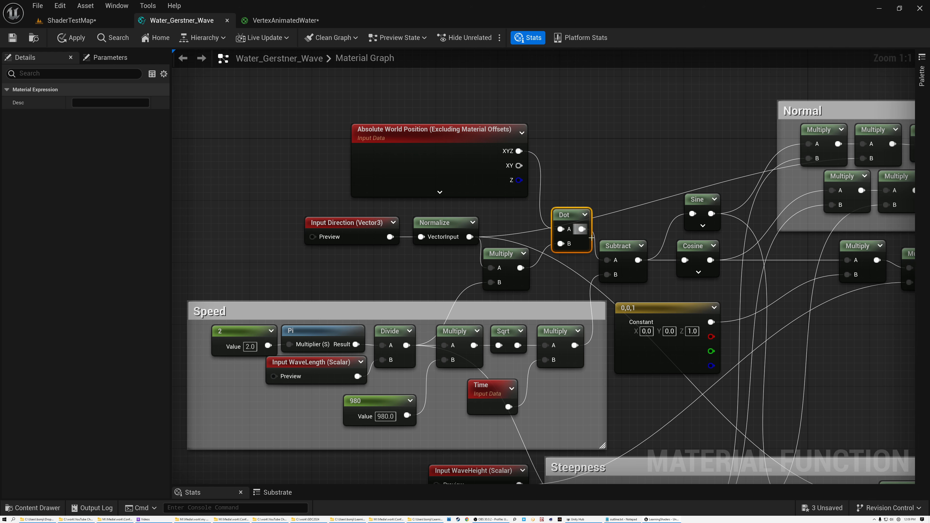
left_click(624, 246)
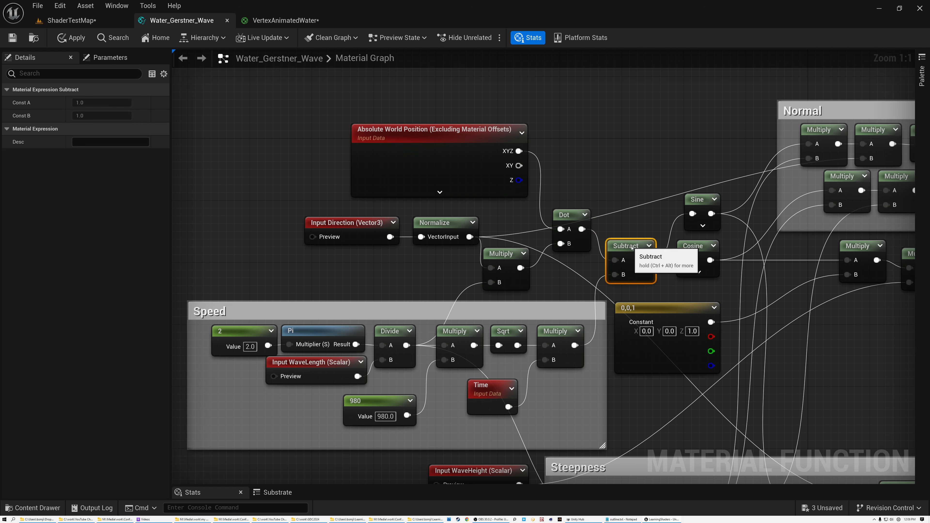
Step: Trace the Cosine result through the multiplication by the 0,0,1 constant and the multiplication by WaveHeight
right_click_drag(628, 214, 458, 153)
left_click(517, 184)
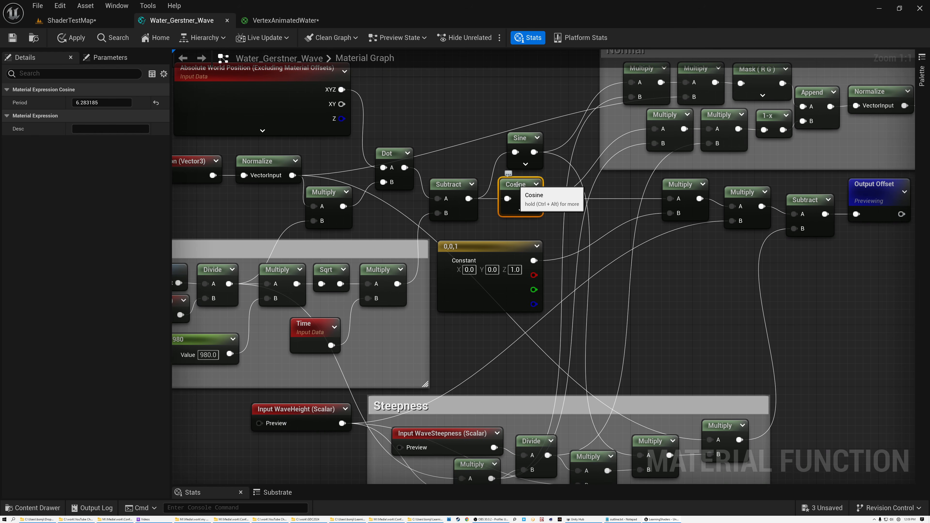
left_click(680, 184)
left_click(472, 248)
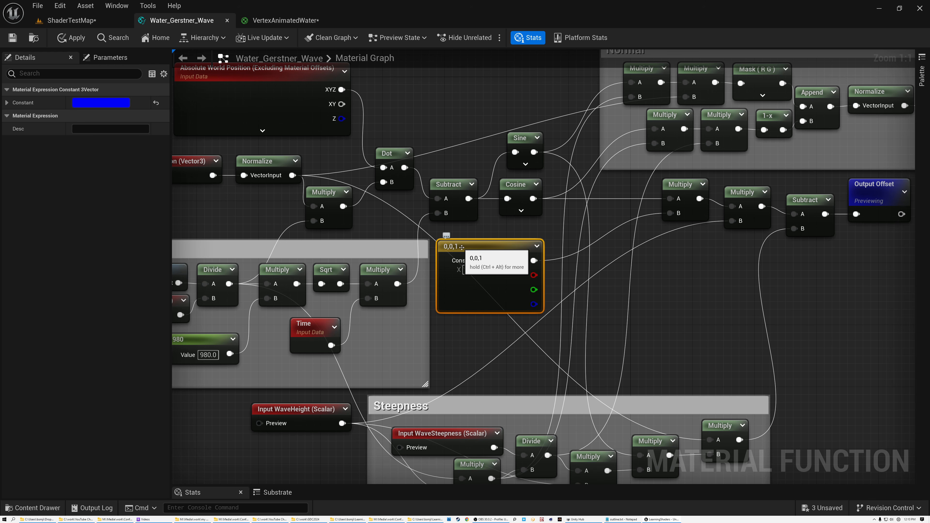
left_click(743, 194)
left_click(292, 409)
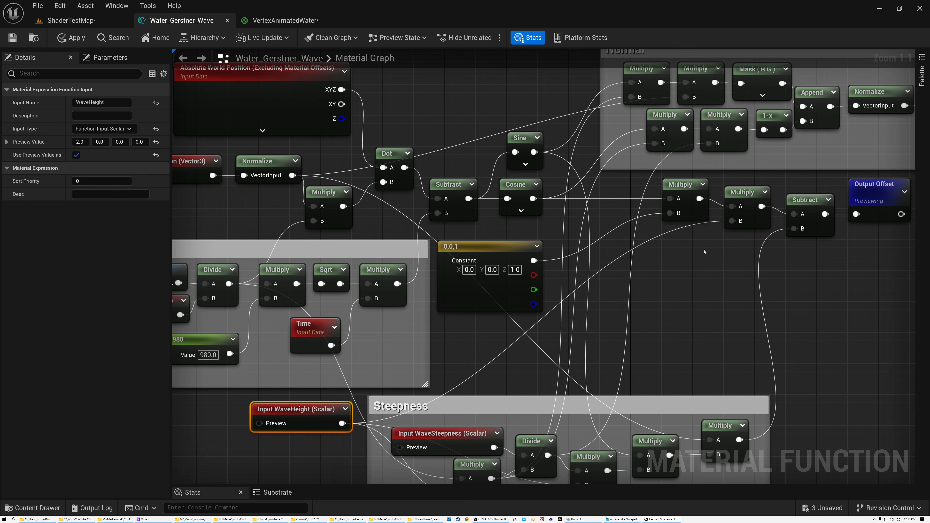
right_click_drag(707, 247, 487, 291)
left_click(529, 253)
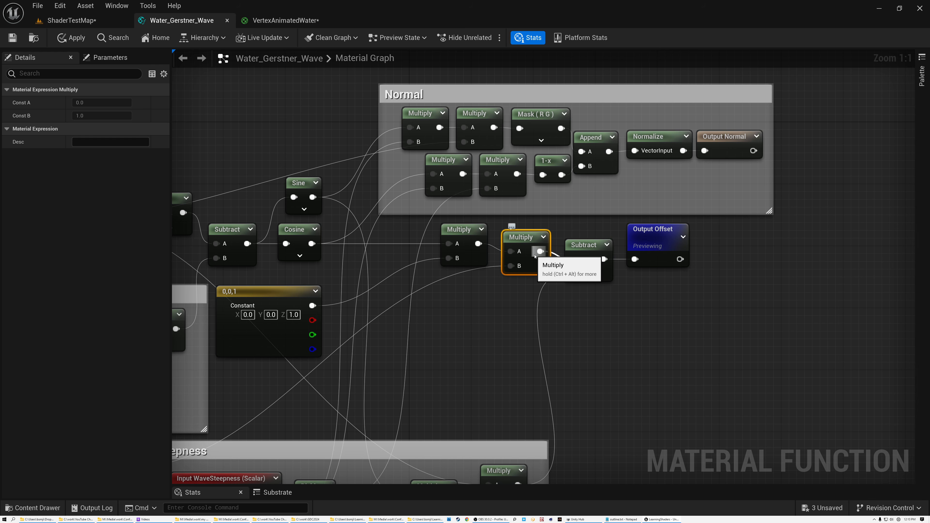
Step: Select the world position, direction, Speed, Sine, Cosine and height multiplication nodes to review the vertical displacement part
right_click_drag(476, 299, 699, 270)
scroll(700, 270, "down", 2)
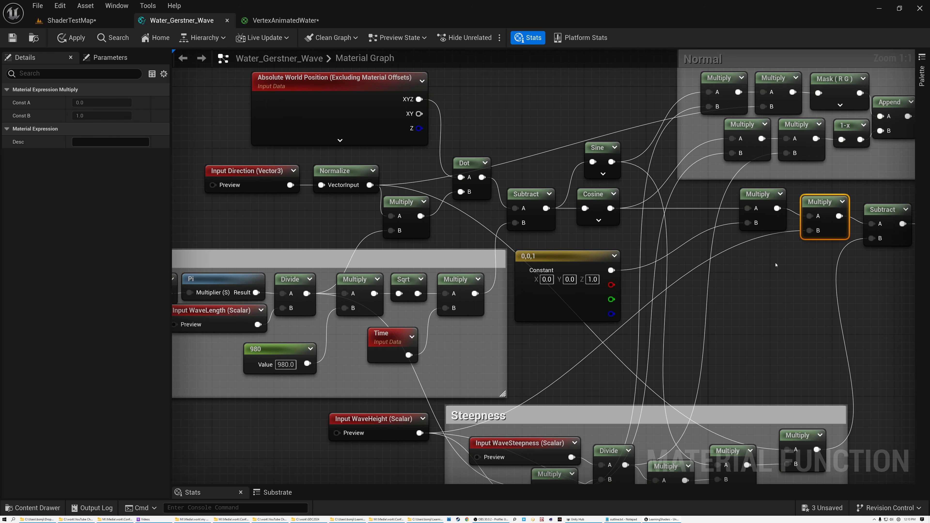
left_click_drag(241, 141, 674, 344)
left_click(764, 212, "ctrl")
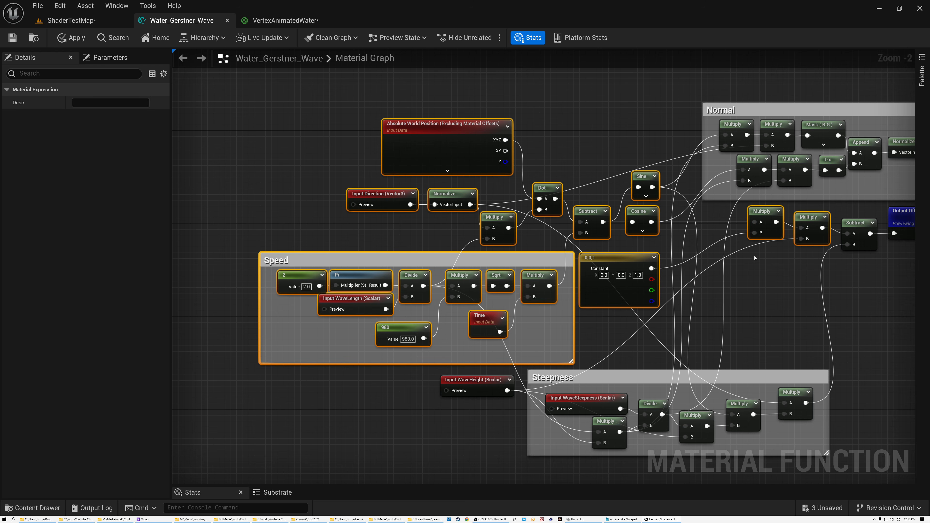
Step: Highlight the WaveHeight input together with the whole Steepness group, and clear the selection
right_click_drag(758, 290, 673, 192)
scroll(550, 273, "up", 2)
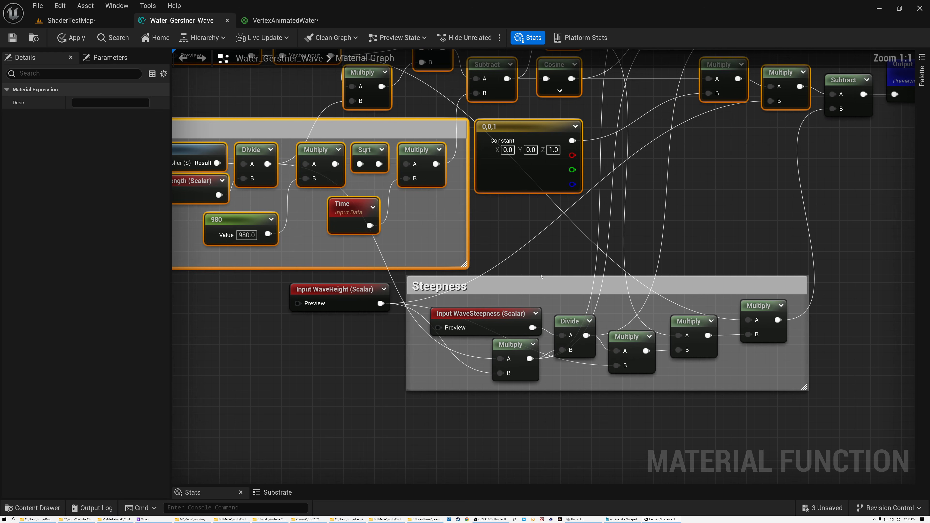
left_click_drag(392, 281, 751, 316)
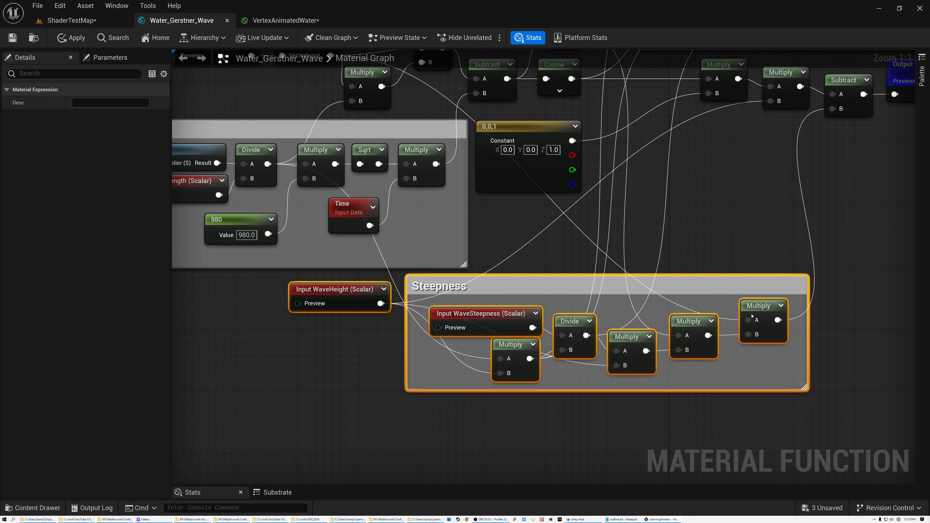
right_click_drag(711, 238, 635, 277)
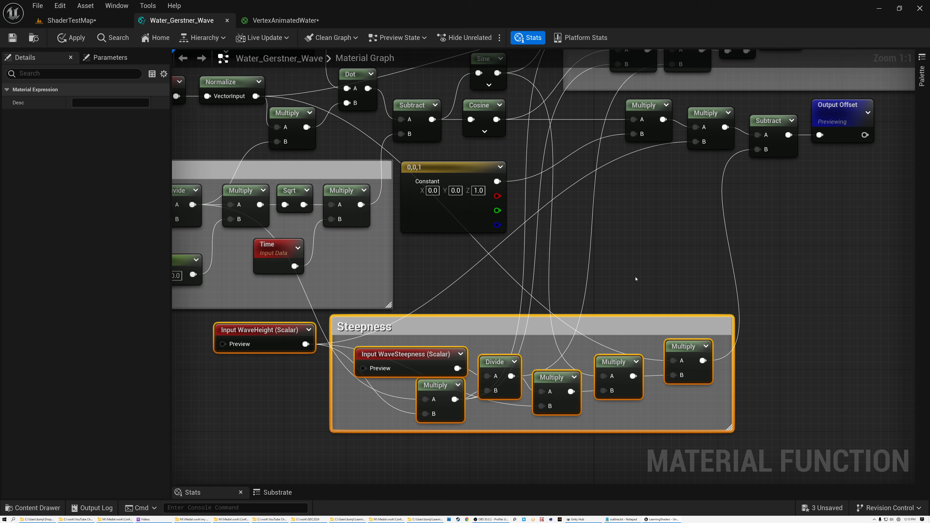
left_click(492, 301)
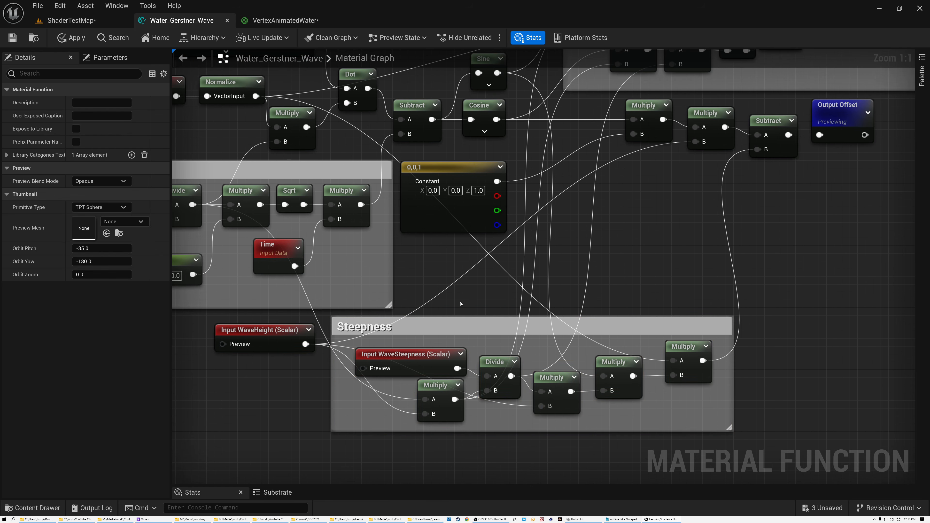
Step: Inspect the WaveHeight and WaveSteepness inputs and the Divide node that takes WaveSteepness in the Steepness group
left_click(248, 334)
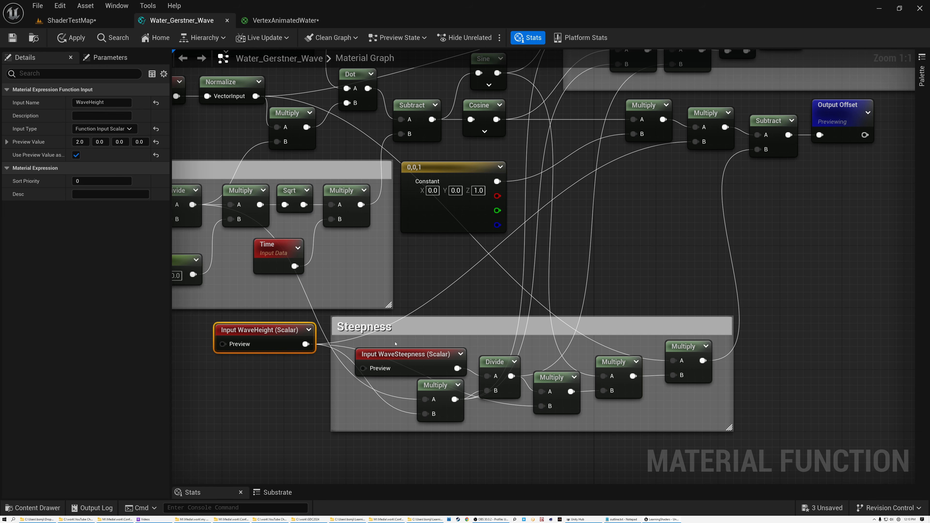
left_click(547, 389)
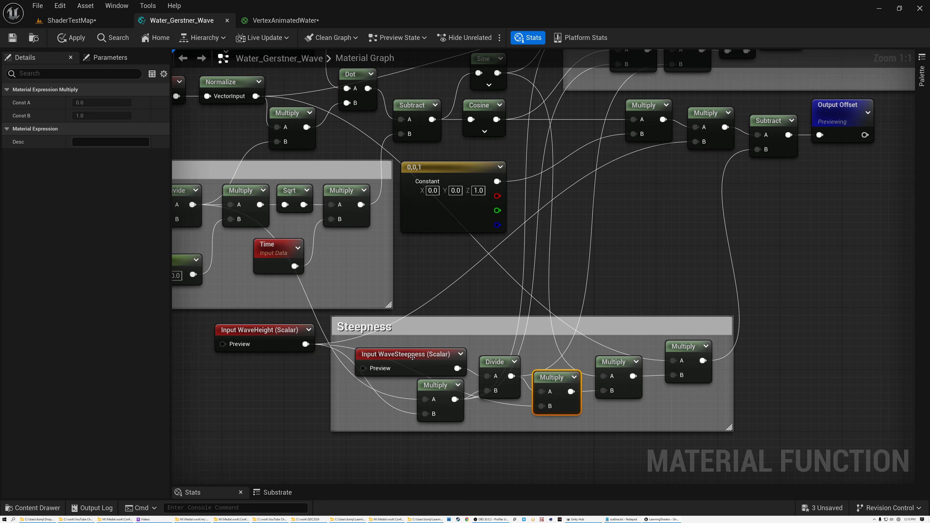
left_click(425, 354)
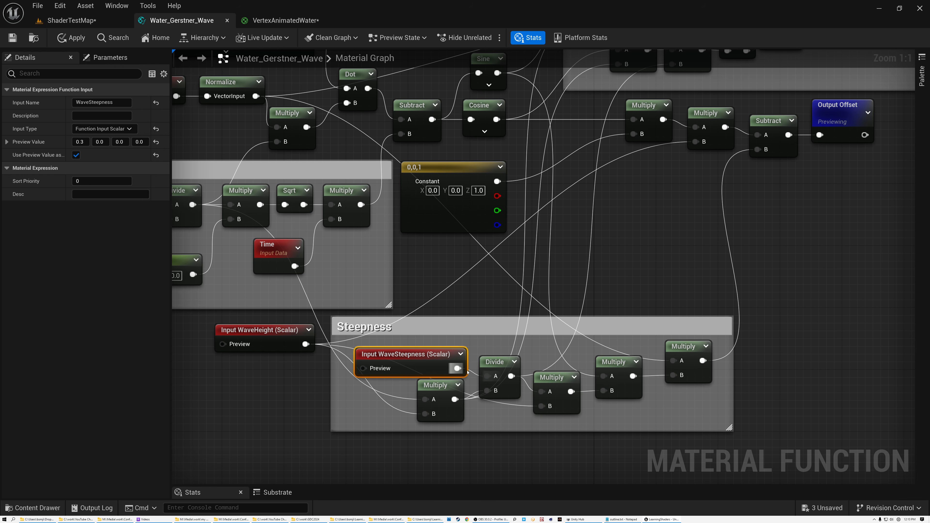
scroll(478, 381, "up", 4)
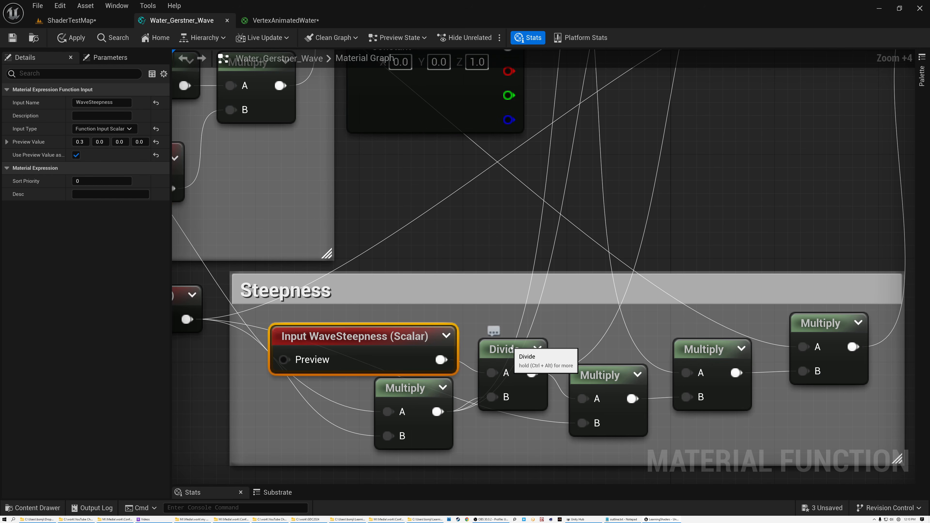
left_click(520, 350)
scroll(460, 373, "down", 3)
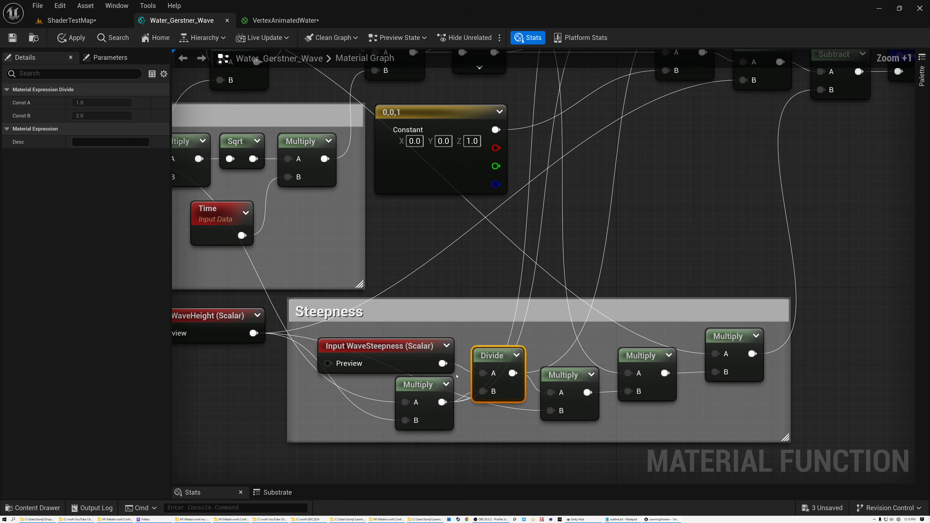
Step: Trace the Steepness divisor's Multiply back to the WaveHeight input and the Speed group's WaveLength division
left_click(422, 386)
scroll(422, 385, "down", 3)
left_click(278, 347)
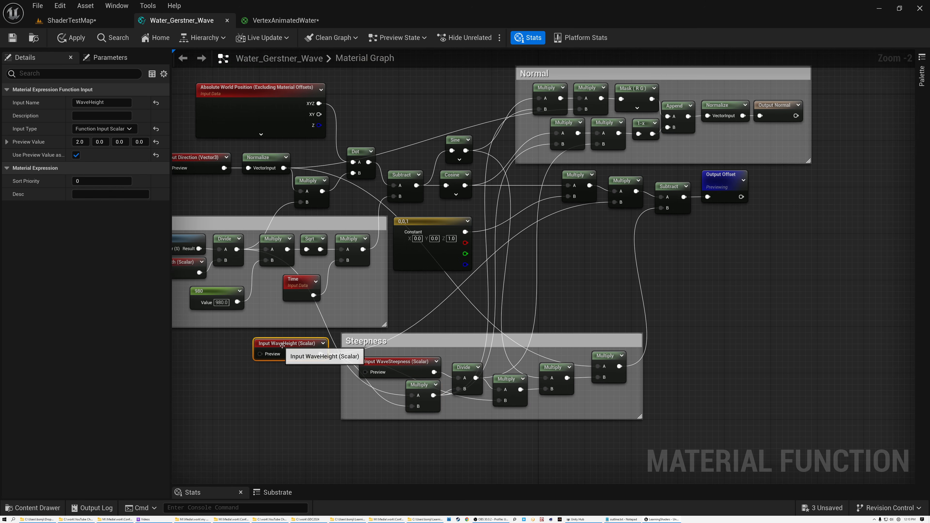
right_click_drag(422, 307, 605, 304)
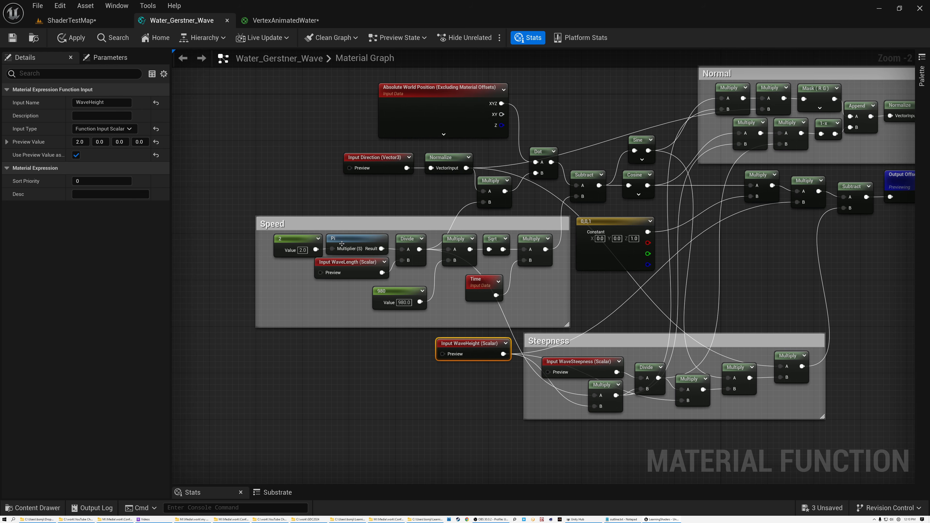
scroll(342, 244, "up", 2)
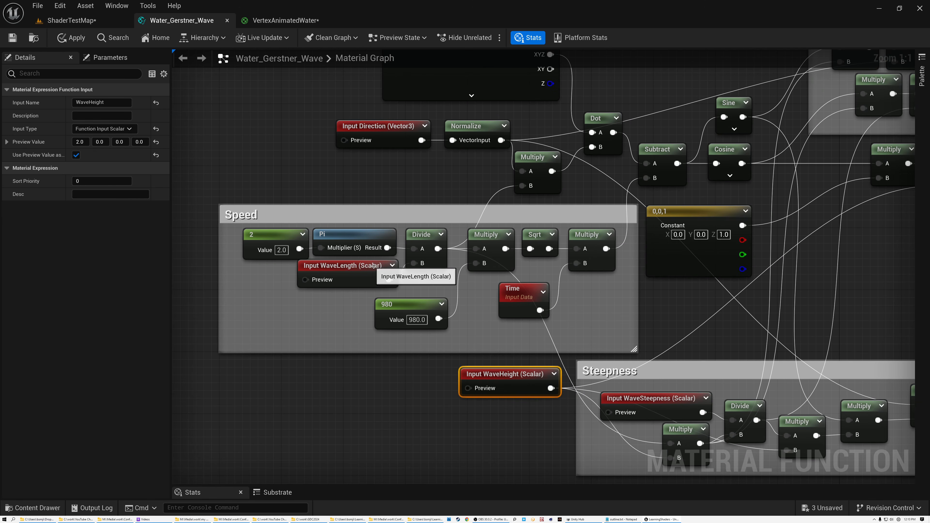
right_click_drag(515, 297, 351, 172)
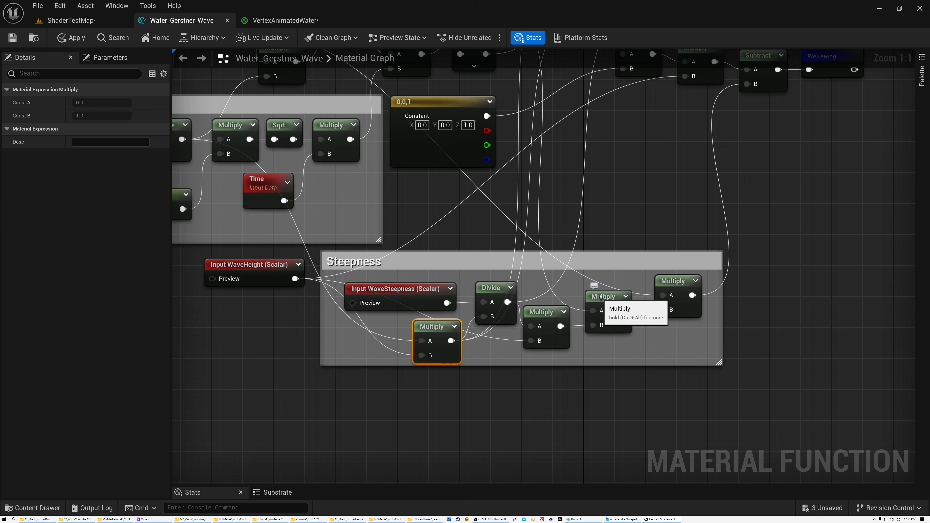
Step: Compare the Sine and Cosine nodes and follow the Sine output into its Multiply in the Steepness group
left_click(599, 297)
scroll(620, 177, "down", 3)
scroll(483, 226, "up", 3)
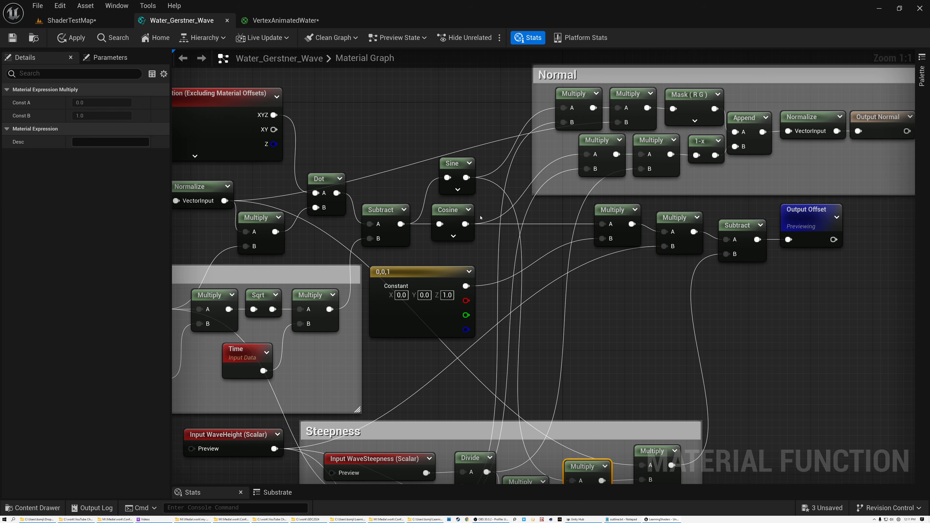
left_click(451, 164)
right_click_drag(395, 174, 547, 170)
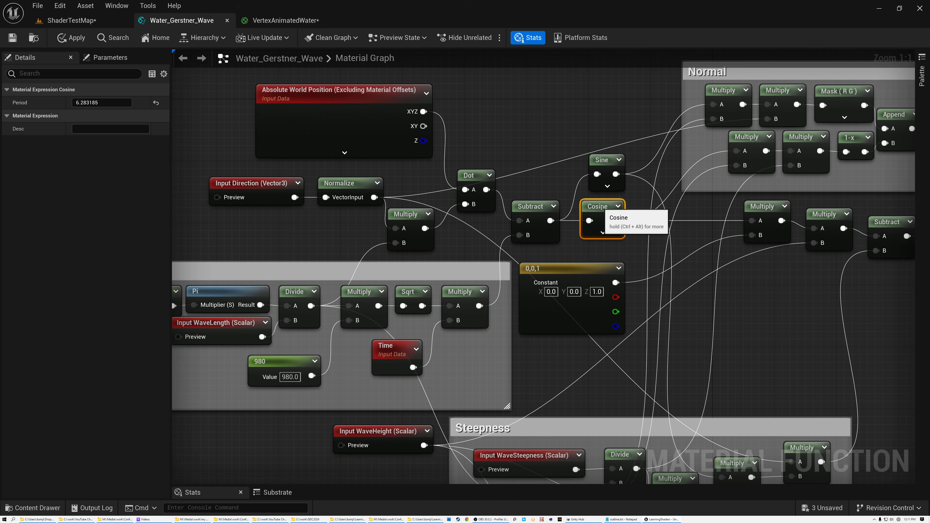
right_click_drag(707, 299, 604, 150)
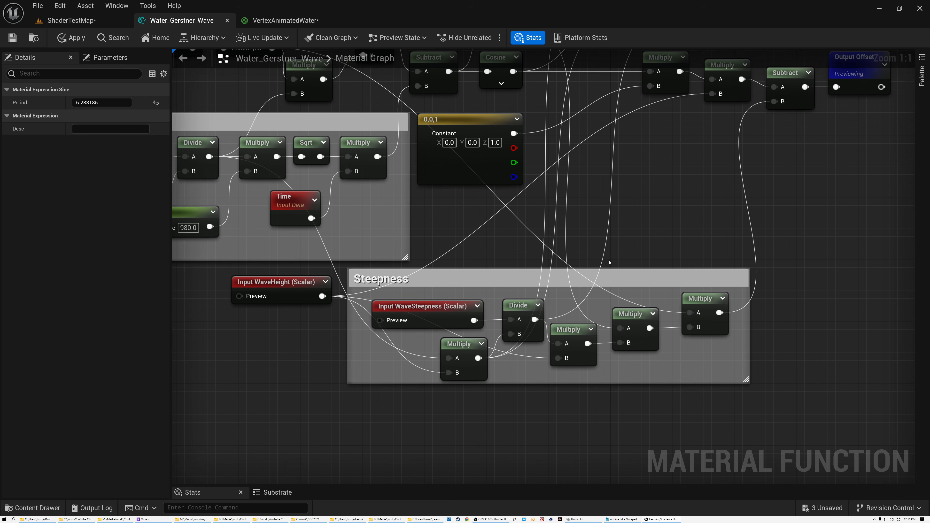
left_click(633, 319)
Step: Examine the last Multiply in the Steepness group and the Direction and Normalize nodes that supply its direction
scroll(629, 272, "down", 1)
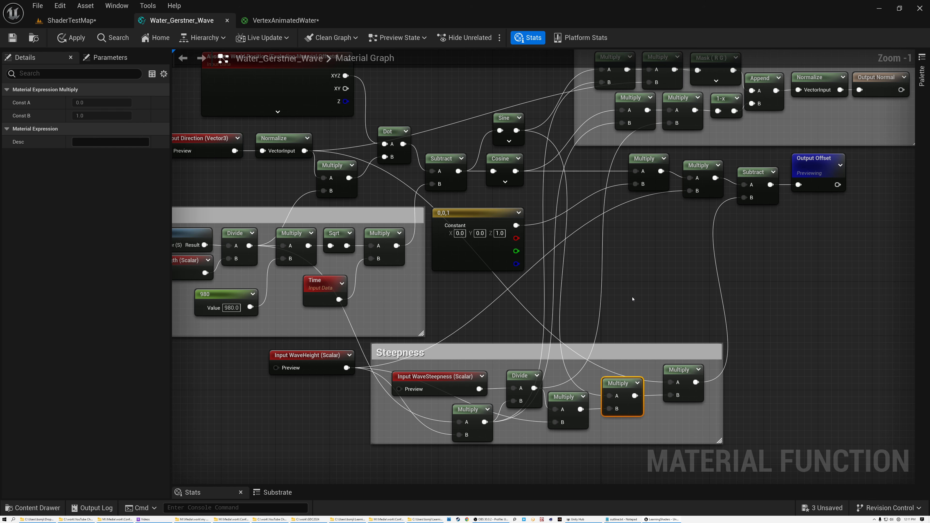
right_click_drag(633, 299, 669, 294)
left_click(715, 367)
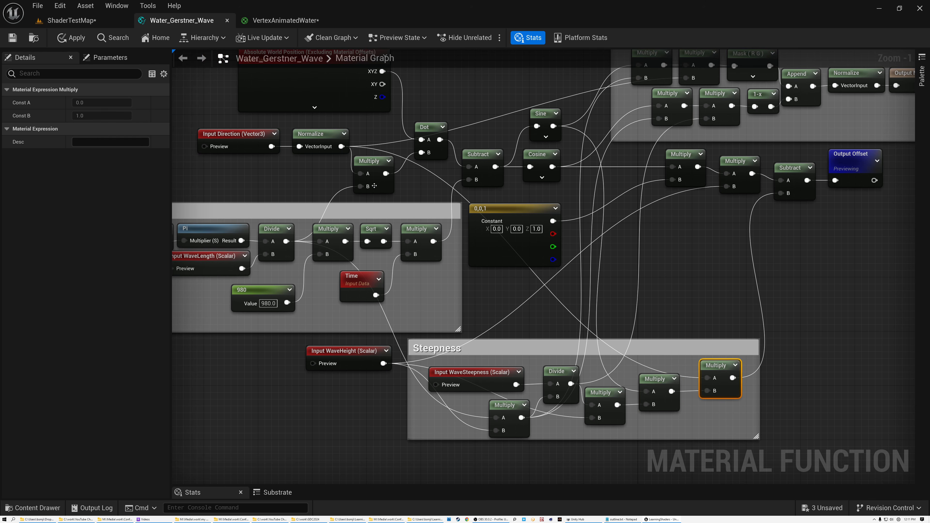
left_click_drag(204, 123, 318, 166)
right_click_drag(722, 260, 602, 285)
Step: Examine the final Subtract, the two height Multiply nodes entering it, and the Offset output's settings
scroll(637, 181, "down", 1)
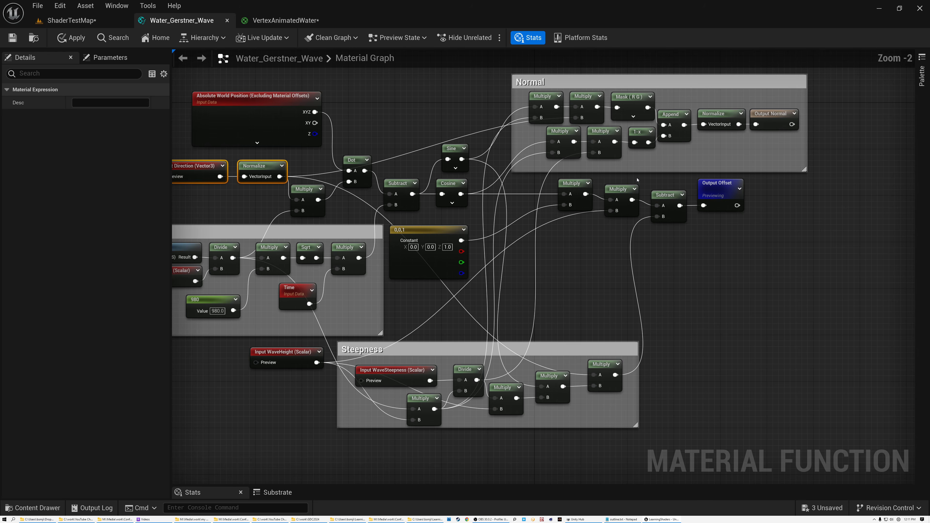
scroll(637, 180, "up", 4)
left_click(685, 212)
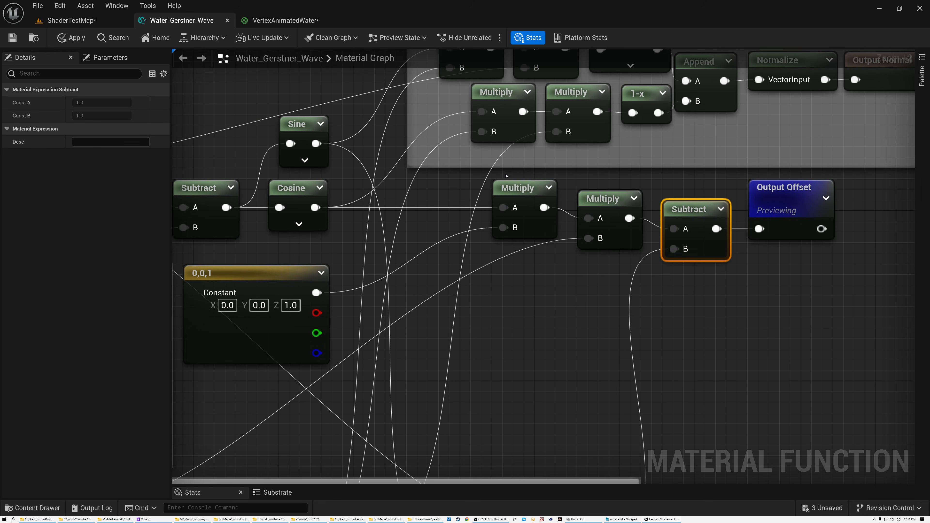
left_click_drag(465, 177, 605, 291)
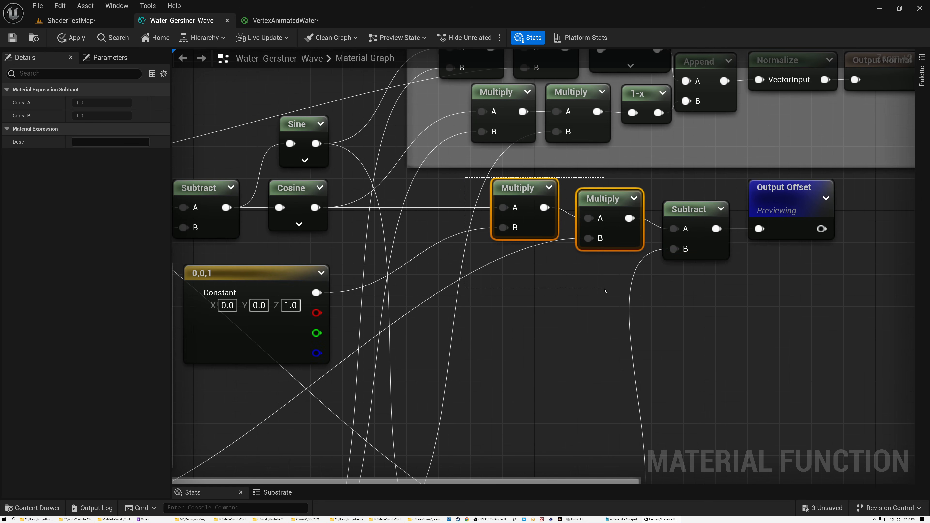
scroll(590, 265, "down", 3)
left_click(724, 216)
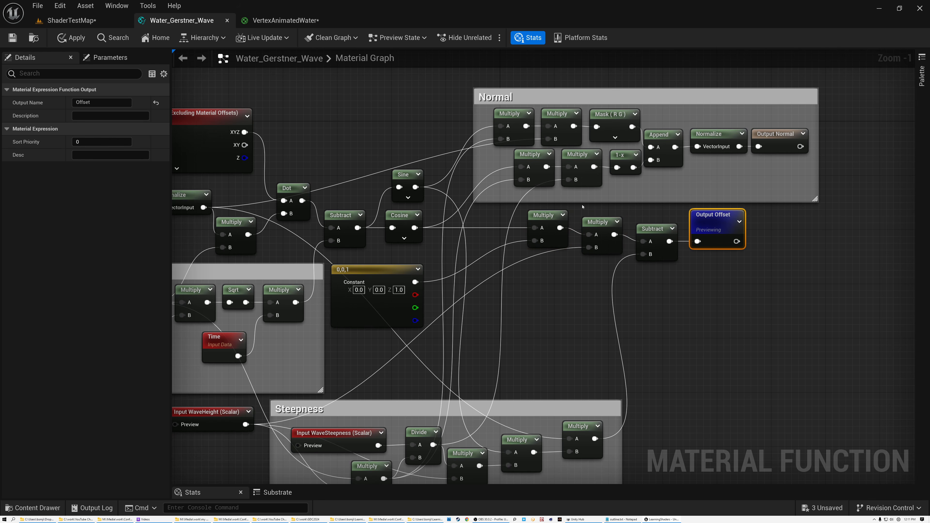
right_click_drag(638, 210, 774, 207)
scroll(812, 193, "down", 1)
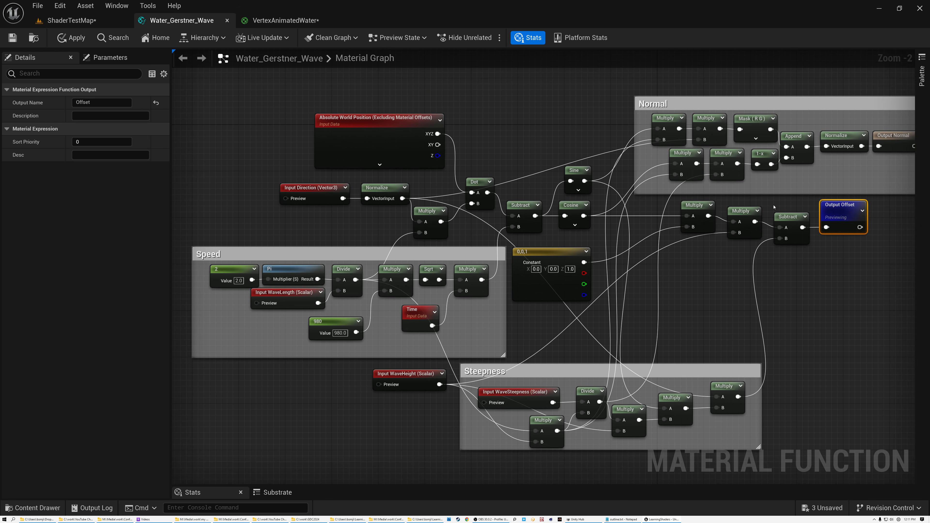
Step: Deselect the Offset output and examine the Normal comment group as a whole
left_click_drag(791, 463, 241, 154)
left_click(236, 182)
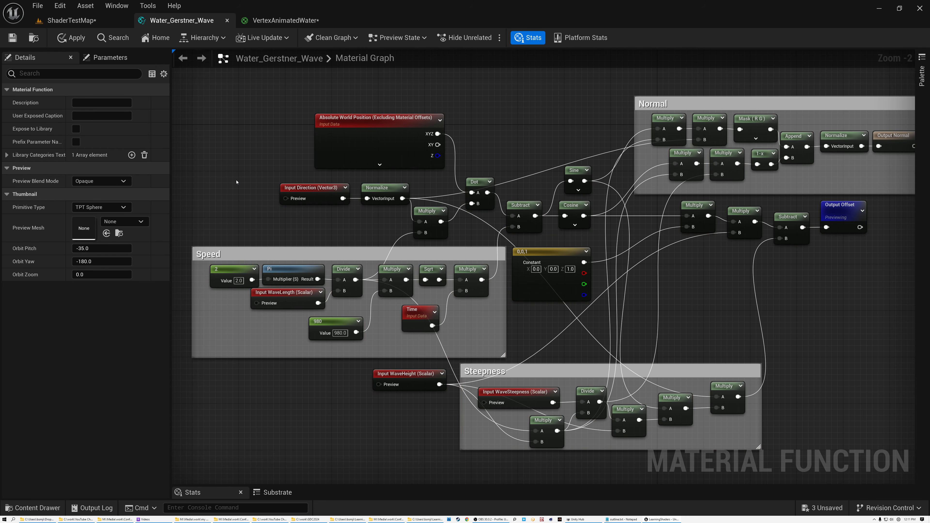
right_click_drag(689, 270, 556, 353)
left_click_drag(541, 194, 529, 171)
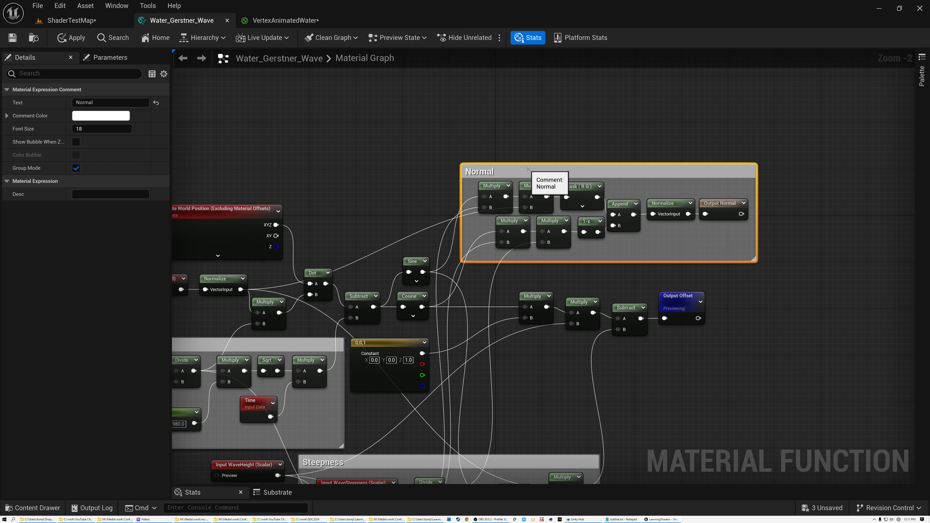
scroll(528, 169, "up", 2)
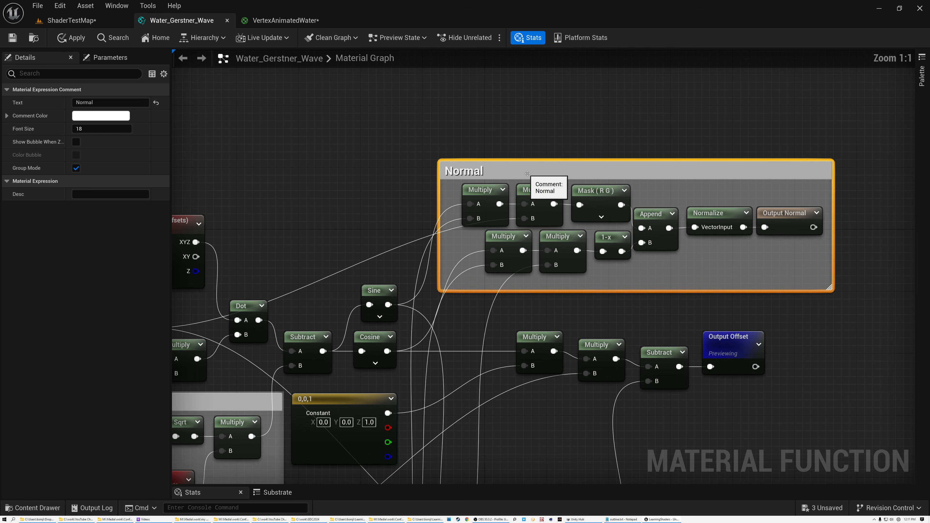
left_click(401, 167)
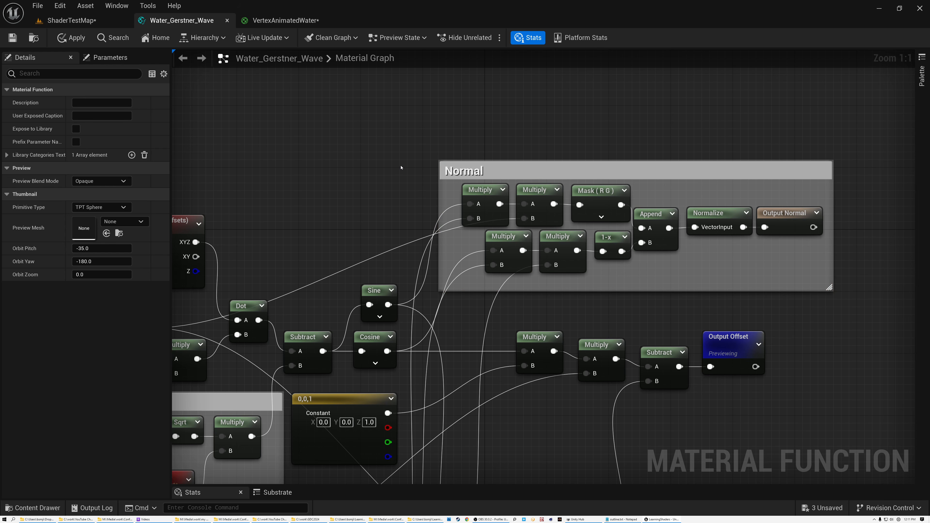
right_click_drag(391, 179, 432, 128)
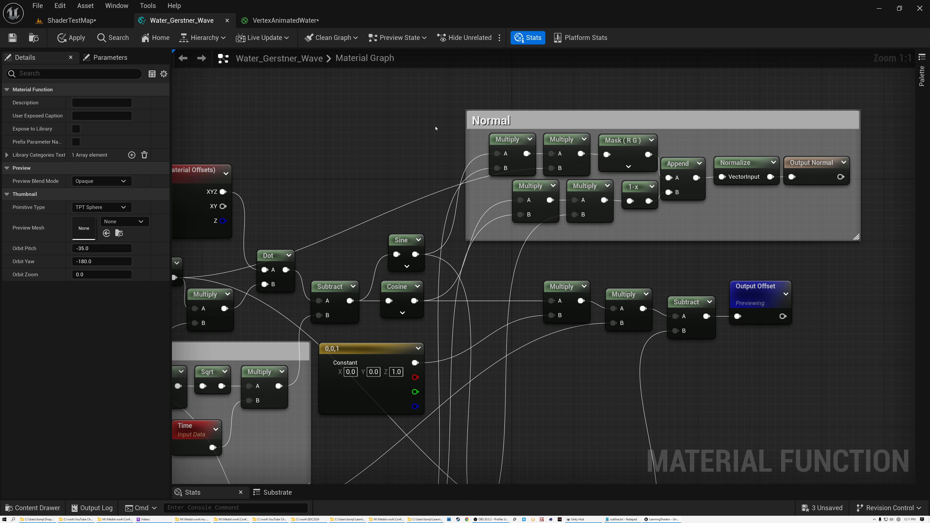
Step: Trace the Normal group's first upper Multiply back to the Sine node and the first Multiply in the Steepness group
left_click(493, 141)
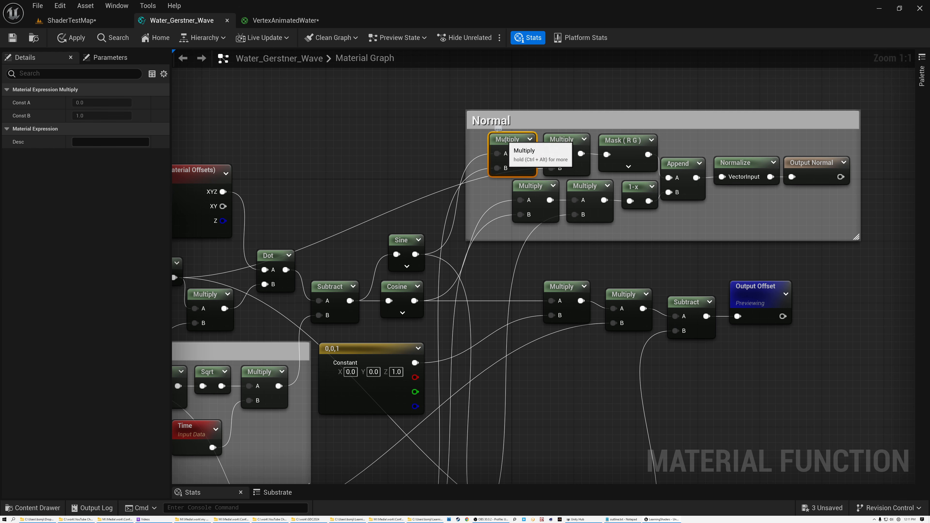
left_click(401, 241)
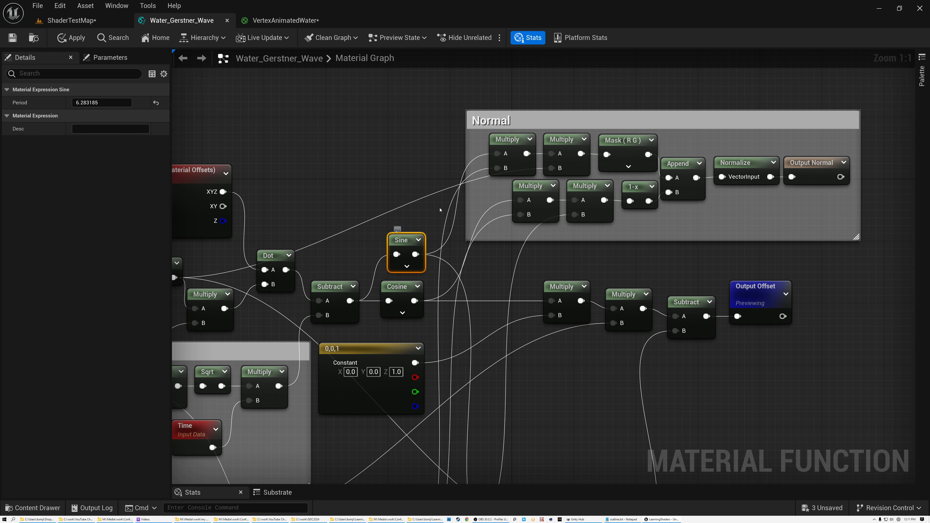
left_click(507, 153)
right_click_drag(469, 273, 503, 123)
left_click(398, 415)
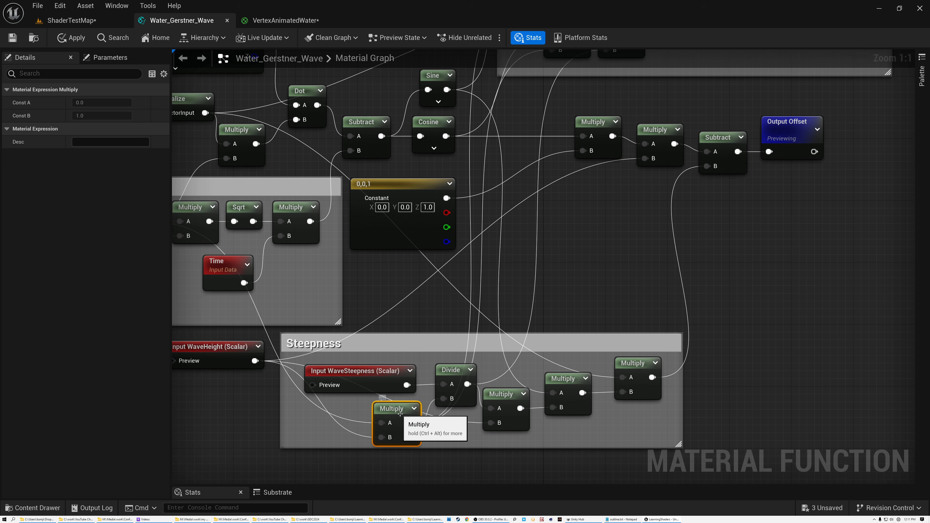
scroll(400, 414, "down", 2)
right_click_drag(486, 211, 486, 243)
Step: Examine the Normal group's second upper Multiply, the Direction's Normalize node feeding it, and the Mask (R G) node's channel settings
left_click(541, 117)
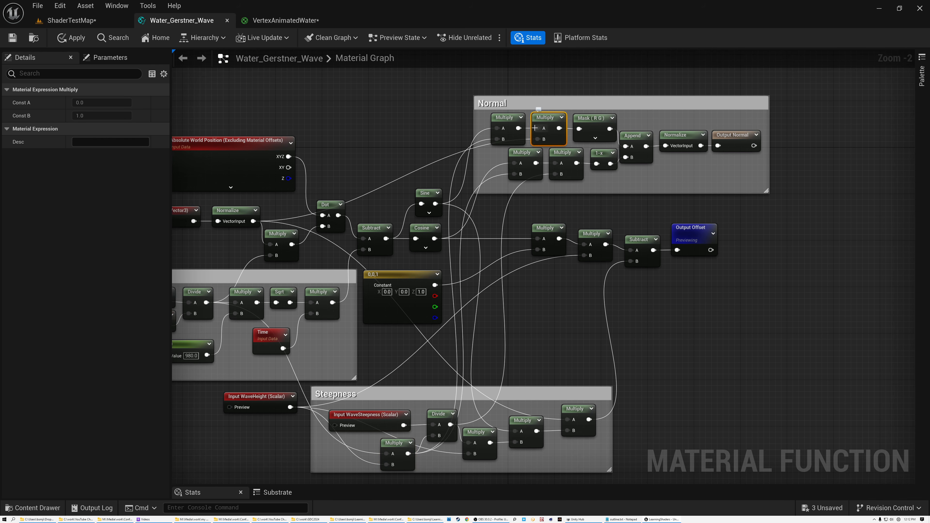
right_click_drag(399, 154, 521, 148)
left_click(353, 206)
right_click_drag(605, 96, 446, 124)
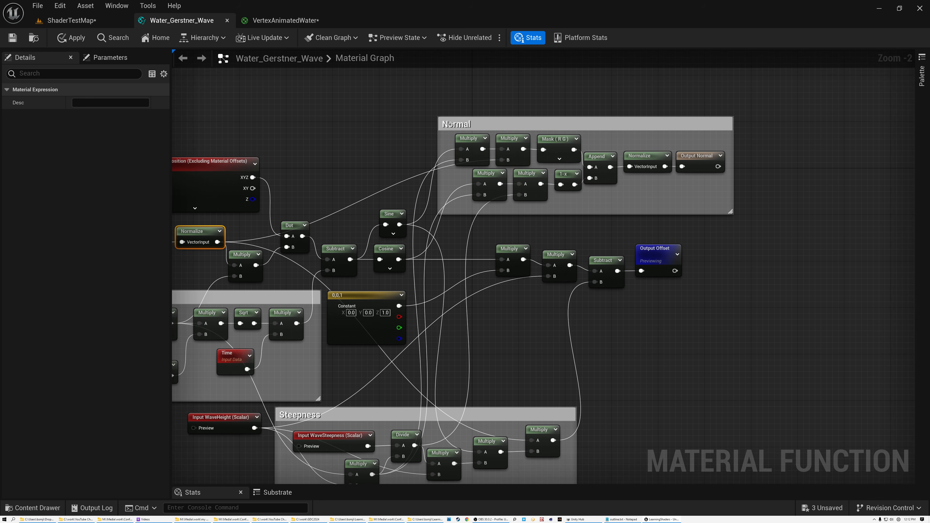
scroll(553, 138, "up", 2)
left_click(559, 139)
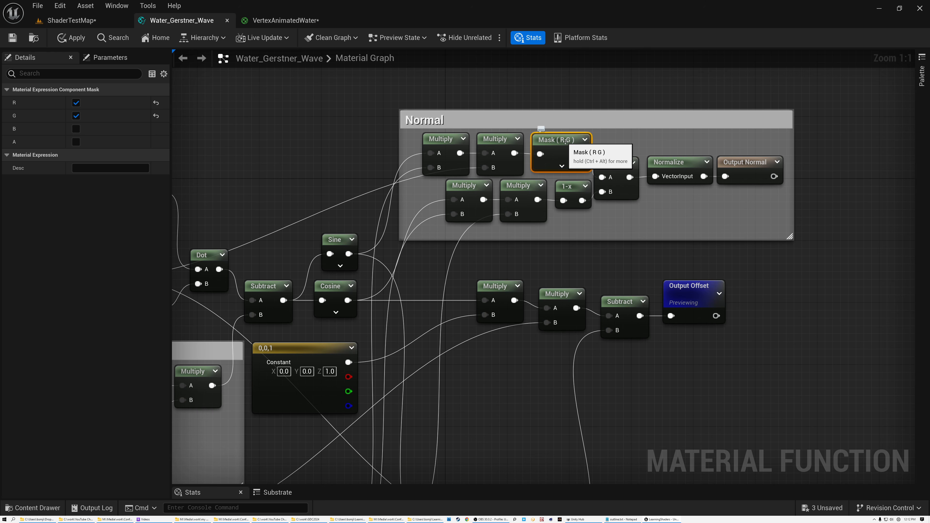
scroll(560, 140, "up", 4, "ctrl")
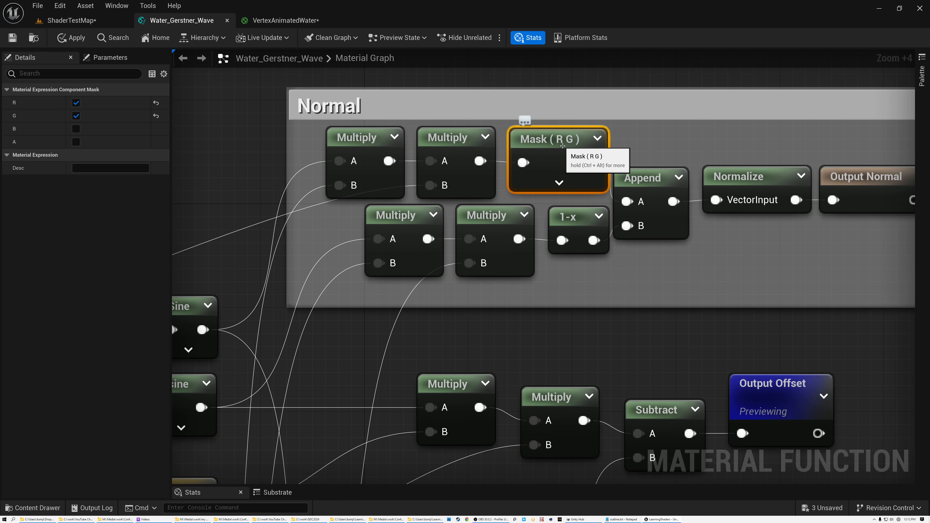
scroll(427, 213, "down", 4)
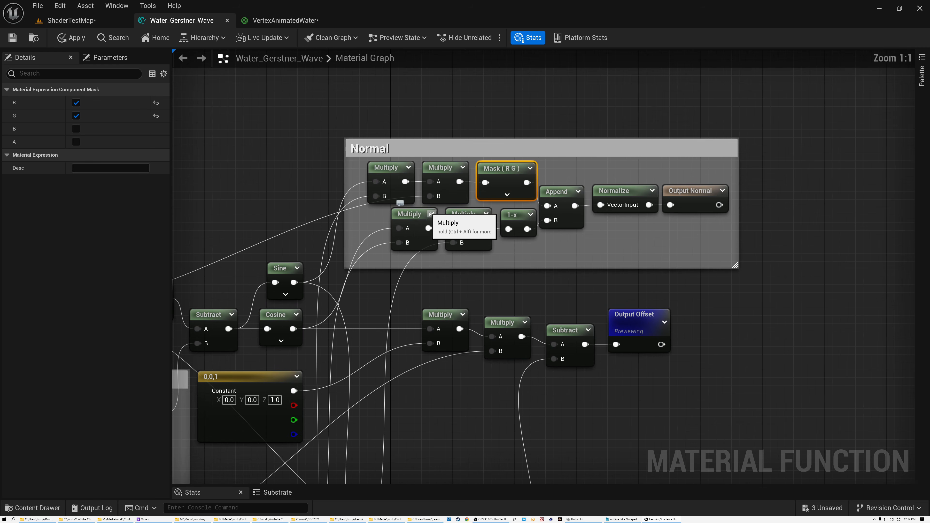
Step: Trace the Normal group's first lower Multiply back to the Cosine node and the first Multiply in the Steepness group
left_click(412, 216)
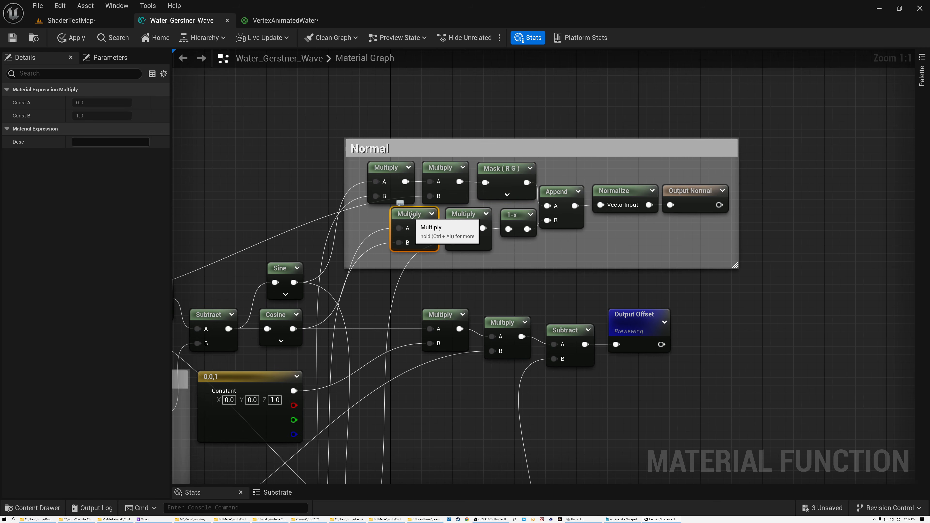
left_click(278, 322)
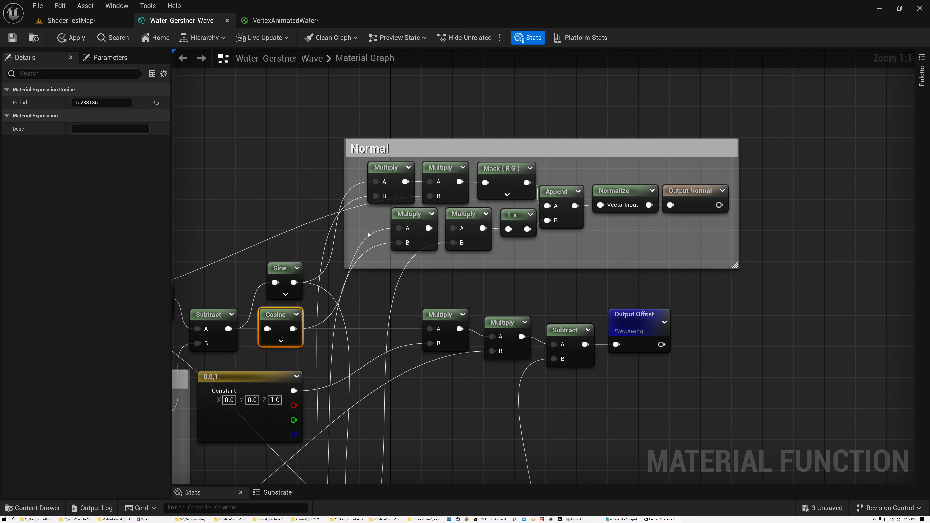
right_click_drag(390, 268, 447, 183)
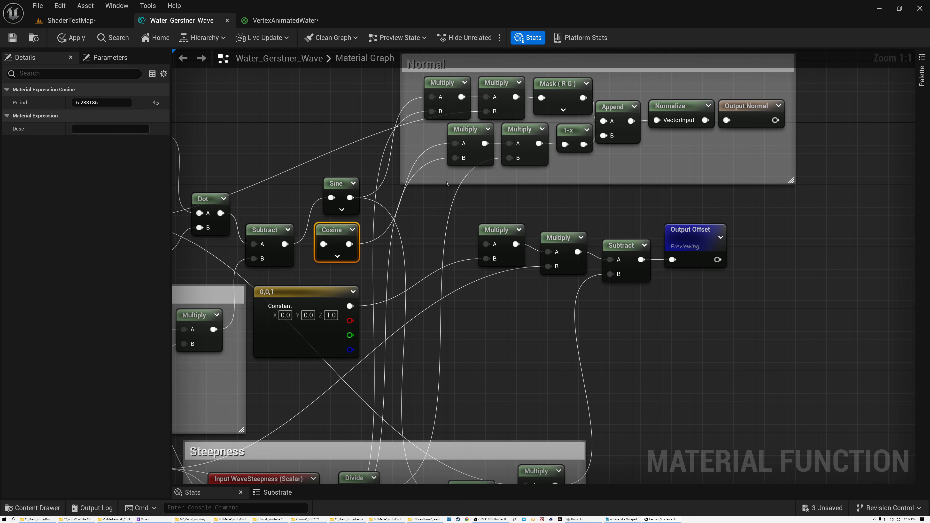
right_click_drag(426, 225, 484, 143)
scroll(483, 143, "down", 1)
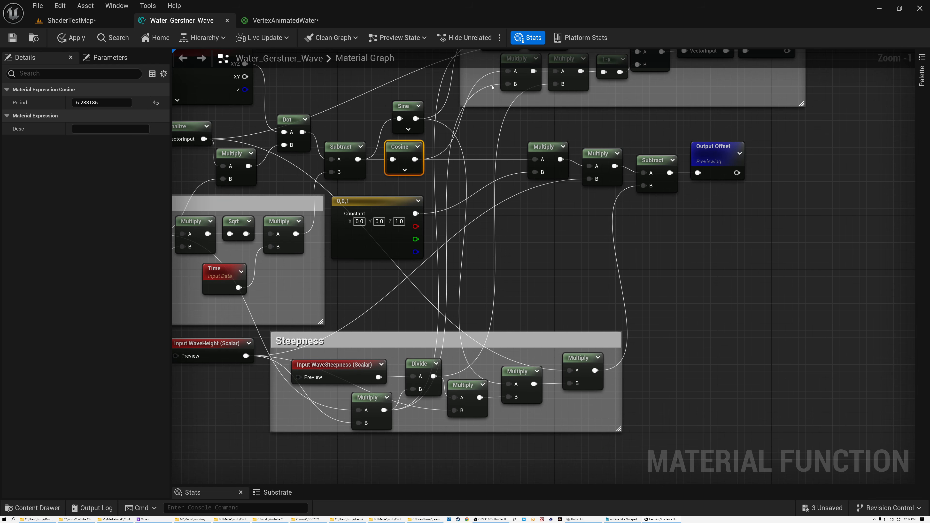
right_click_drag(492, 87, 492, 131)
left_click(522, 116)
left_click(377, 440)
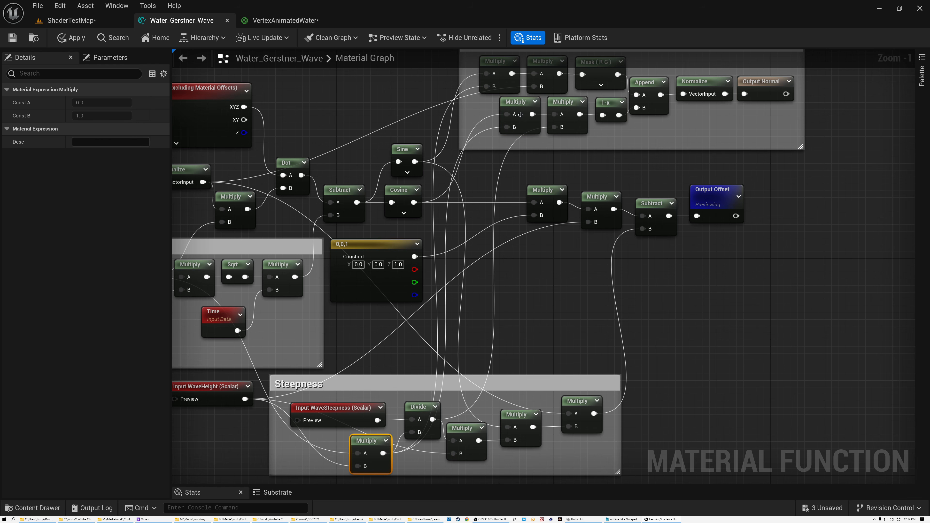
left_click(521, 117)
Step: Trace the Normal group's second lower Multiply back to the WaveSteepness input, and follow its output into the 1-x node
left_click(560, 110)
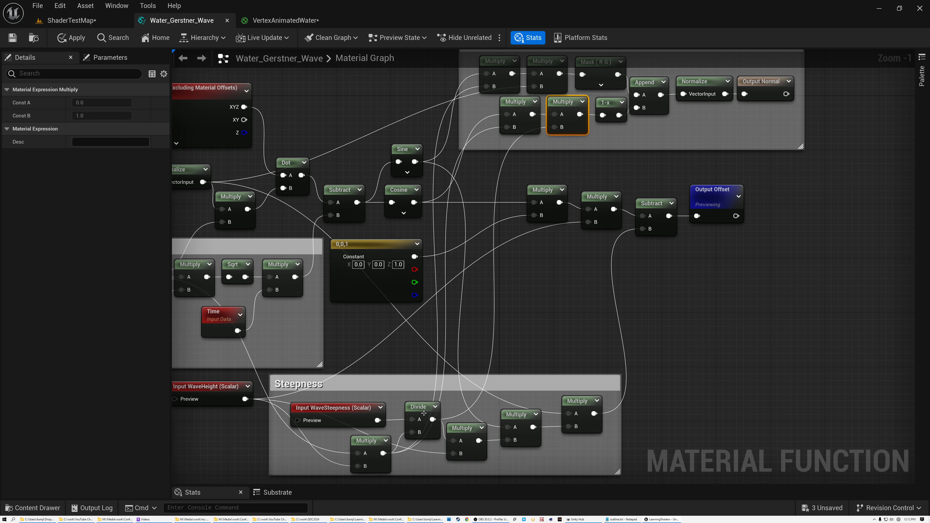
left_click(367, 407)
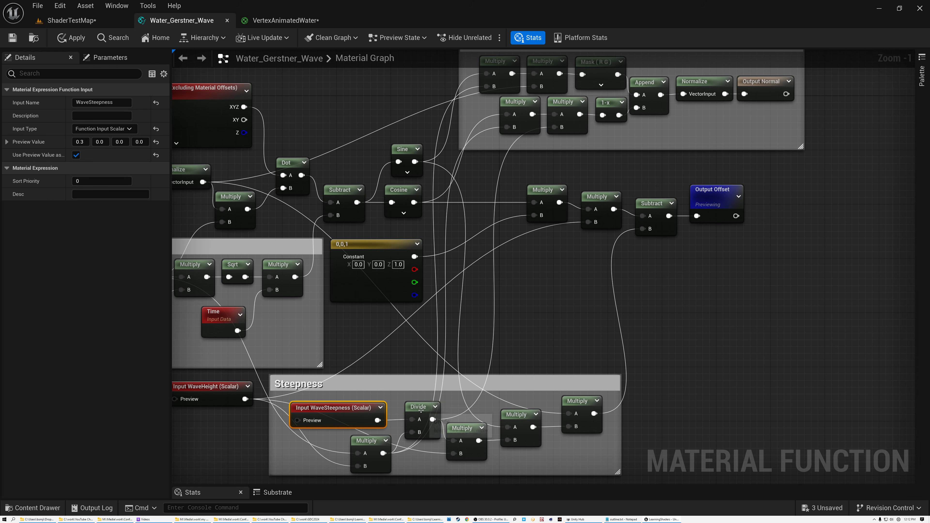
left_click(602, 108)
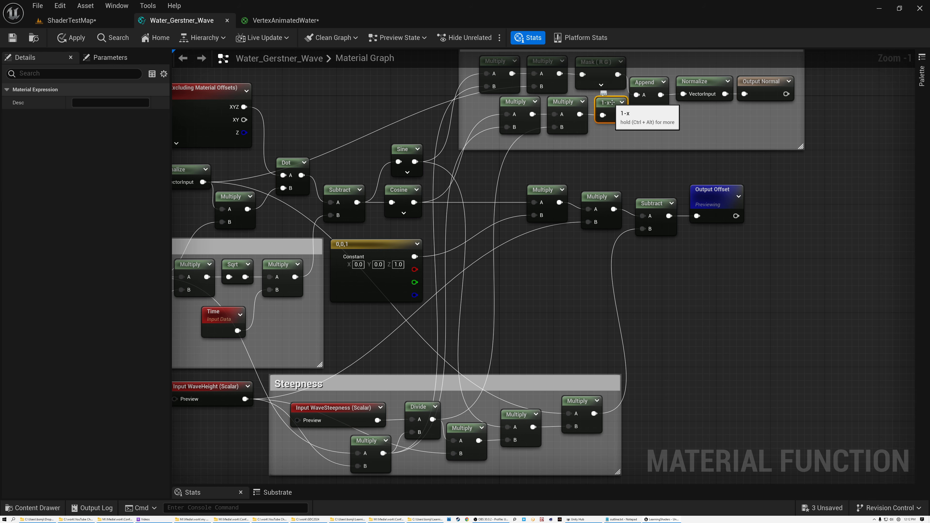
scroll(606, 110, "up", 1)
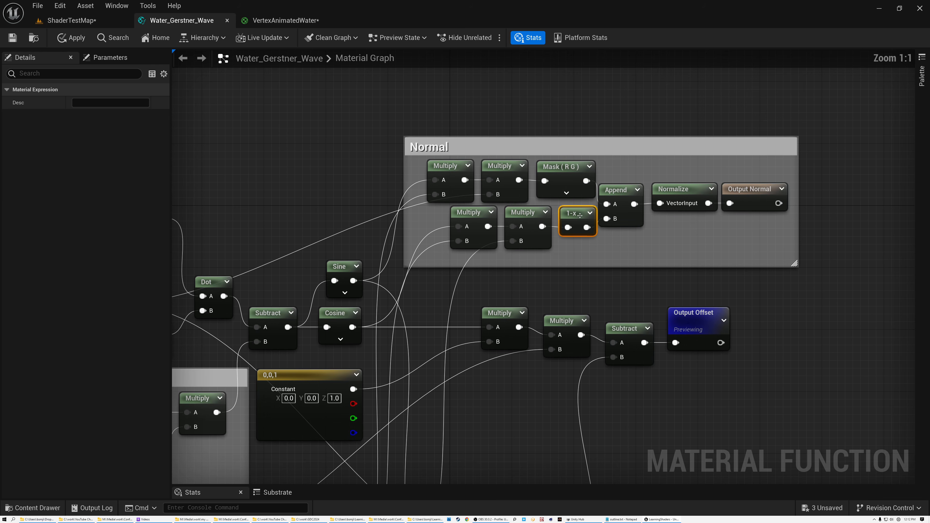
Step: Examine the Append node together with the 1-x and Mask (R G) nodes that feed it
scroll(580, 215, "up", 3)
left_click(640, 170)
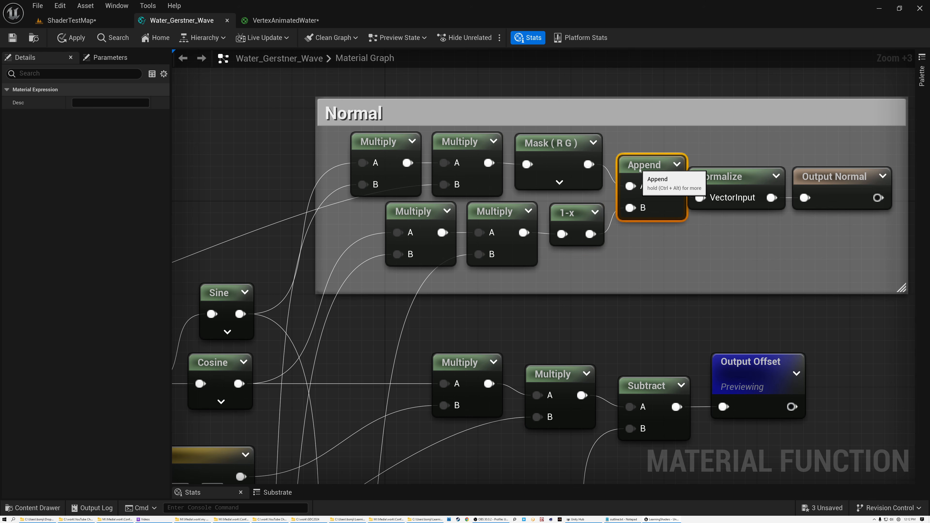
left_click(569, 216)
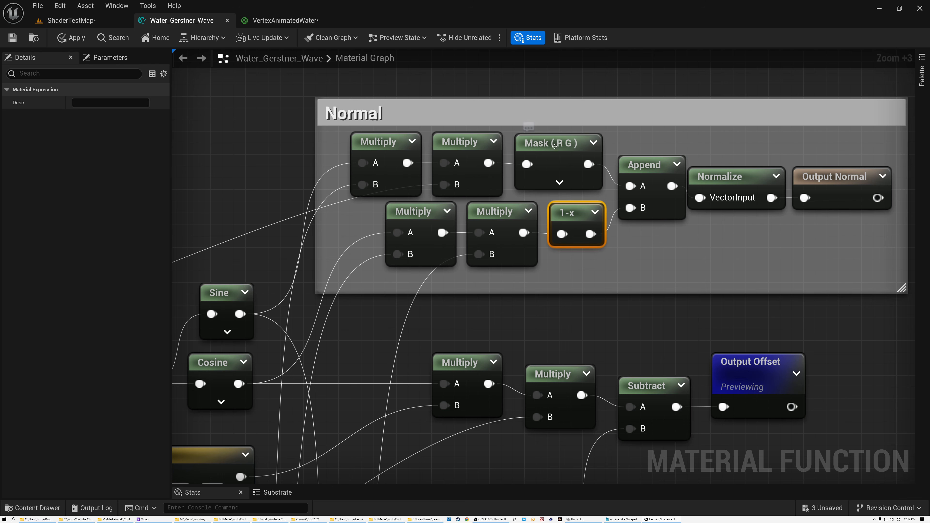
left_click(562, 144)
Step: Line up the Append, Normalize and Output Normal nodes in a straight row inside the Normal group
left_click_drag(652, 166, 645, 167)
left_click_drag(723, 177, 725, 166)
left_click_drag(803, 179, 802, 168)
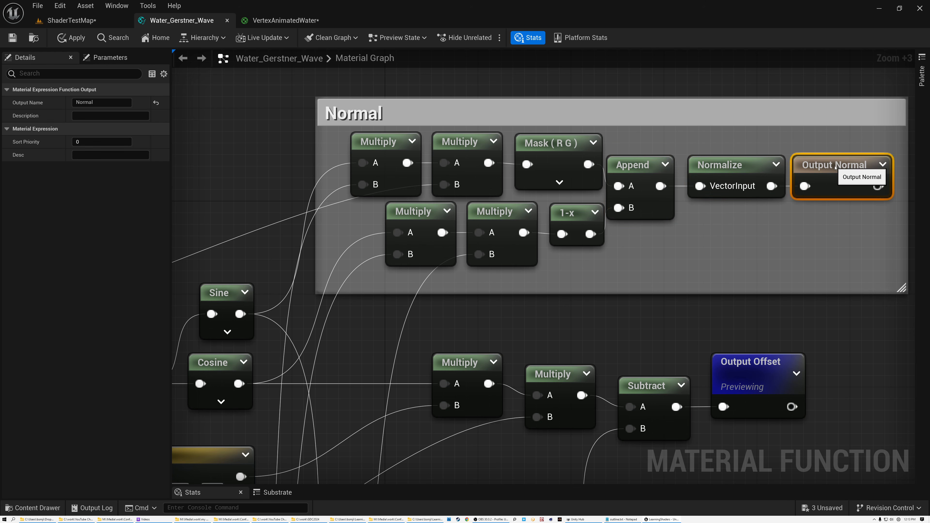
Step: Review the complete Water_Gerstner_Wave graph with all of its nodes and comment groups selected
scroll(817, 184, "down", 5)
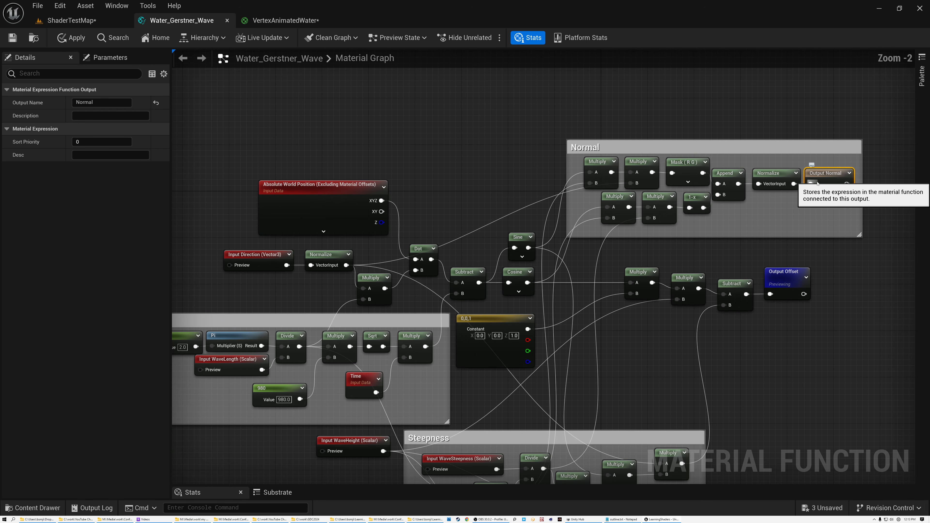
right_click_drag(700, 264, 699, 208)
scroll(700, 208, "down", 1)
scroll(700, 208, "up", 1)
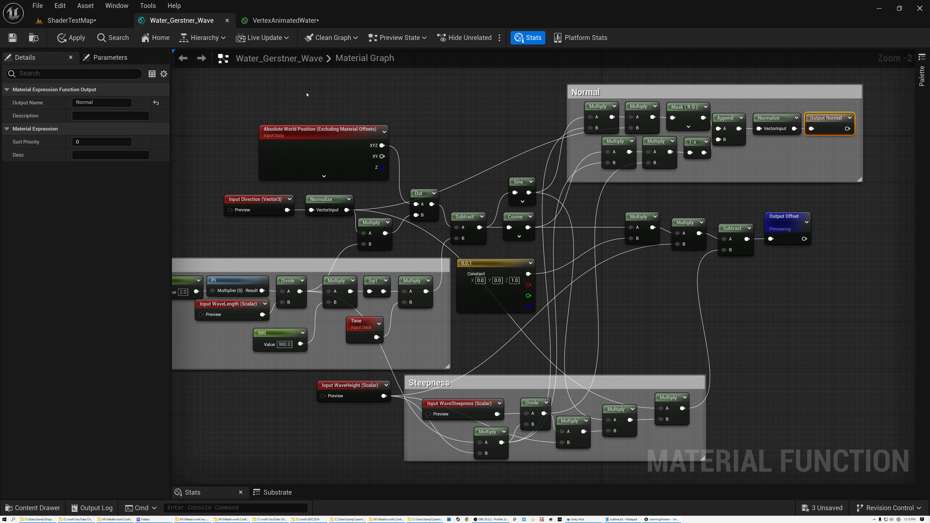
scroll(307, 95, "down", 1)
scroll(227, 85, "down", 1)
left_click_drag(194, 78, 710, 404)
right_click_drag(610, 264, 685, 296)
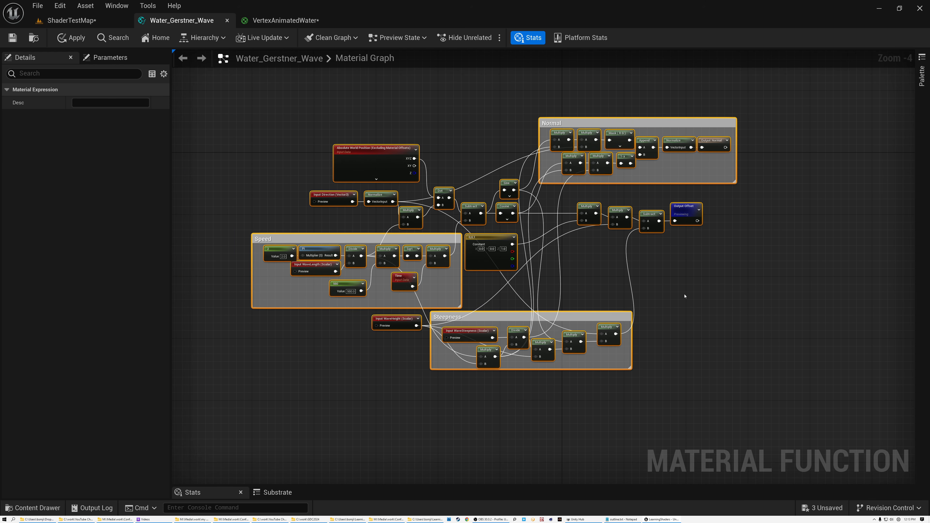
scroll(685, 296, "up", 1)
Step: Open the VertexAnimatedWater material graph and look over its three Water_Gerstner_Wave function nodes
left_click(272, 20)
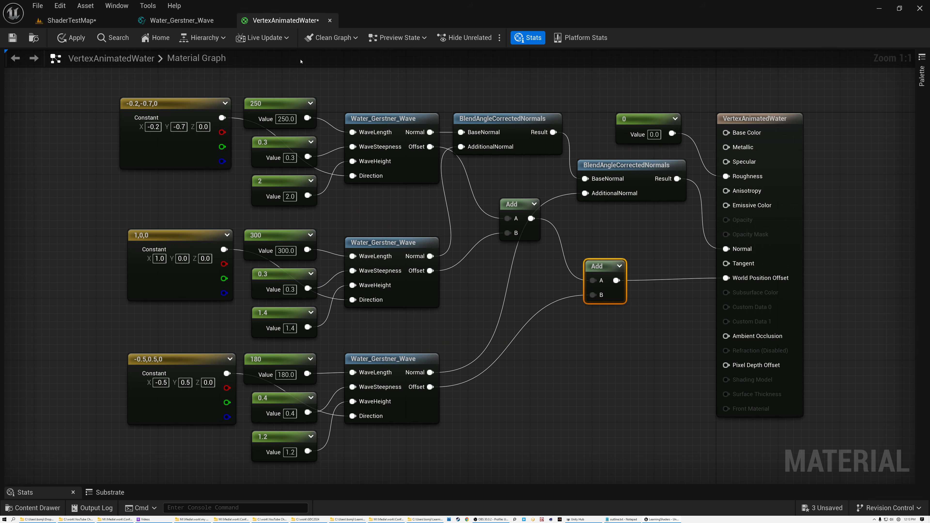
left_click(372, 120)
left_click(383, 243)
left_click(385, 358)
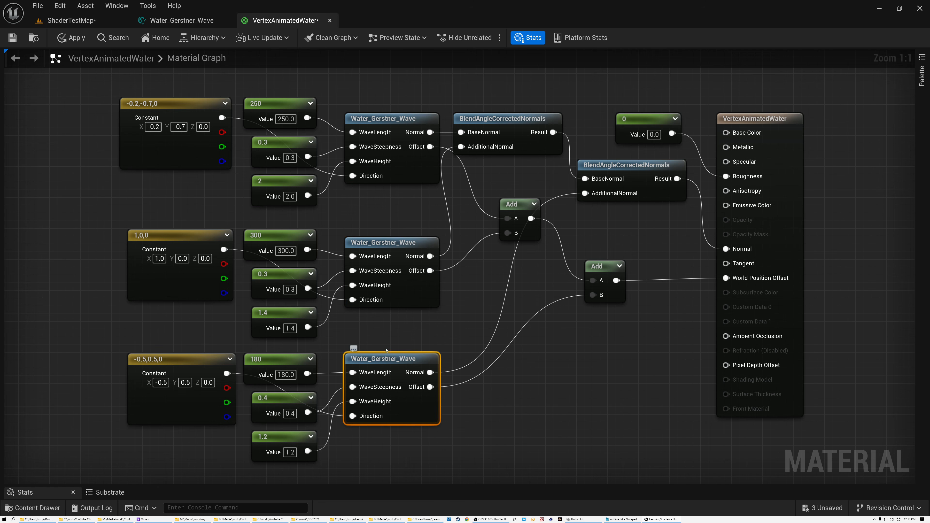
left_click(382, 118)
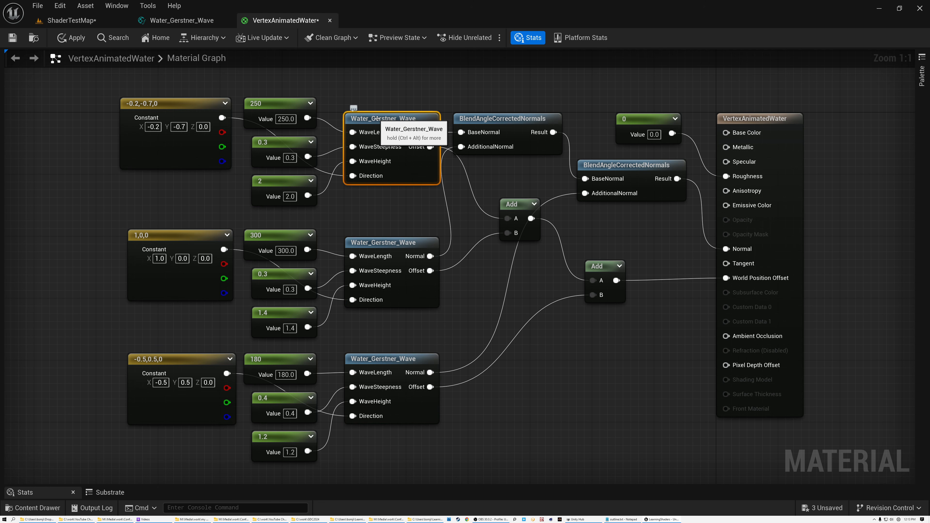
left_click(377, 243)
left_click(379, 358)
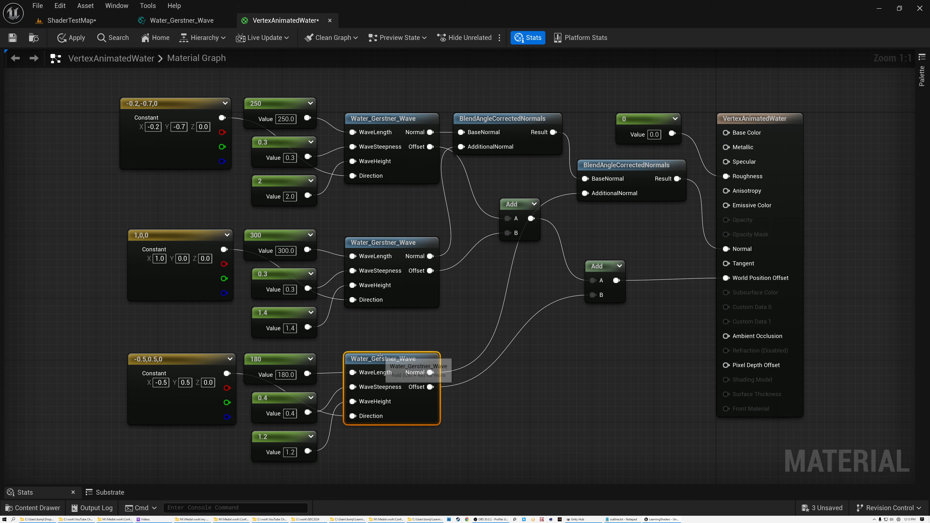
Step: Examine the first wave's Direction input and compare the constants feeding each of the three Water_Gerstner_Wave nodes
scroll(374, 131, "up", 4)
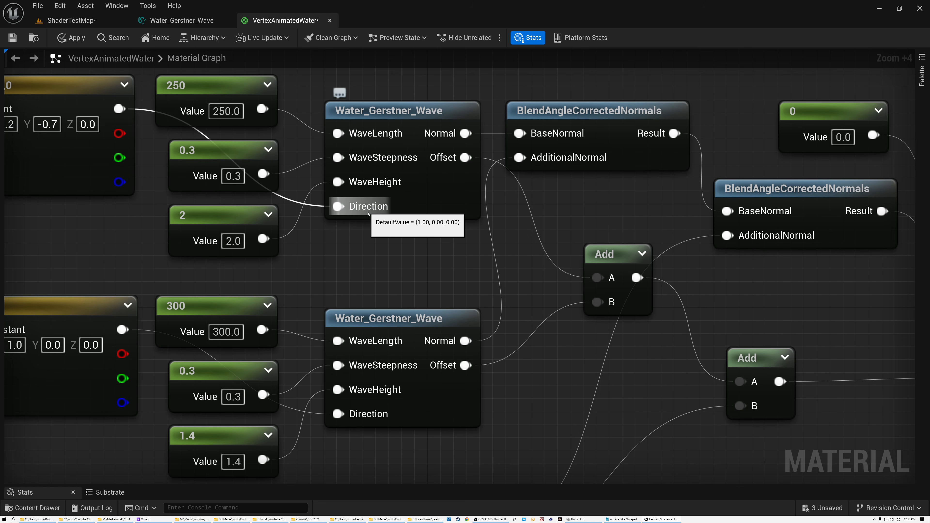
scroll(384, 158, "down", 1)
scroll(385, 157, "down", 4)
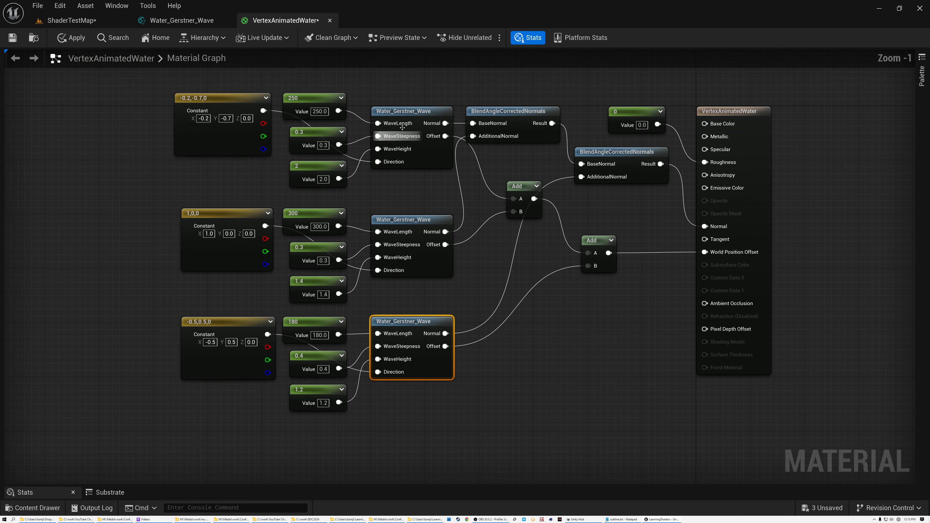
left_click(402, 111)
left_click(403, 219)
left_click(407, 325)
scroll(370, 162, "up", 1)
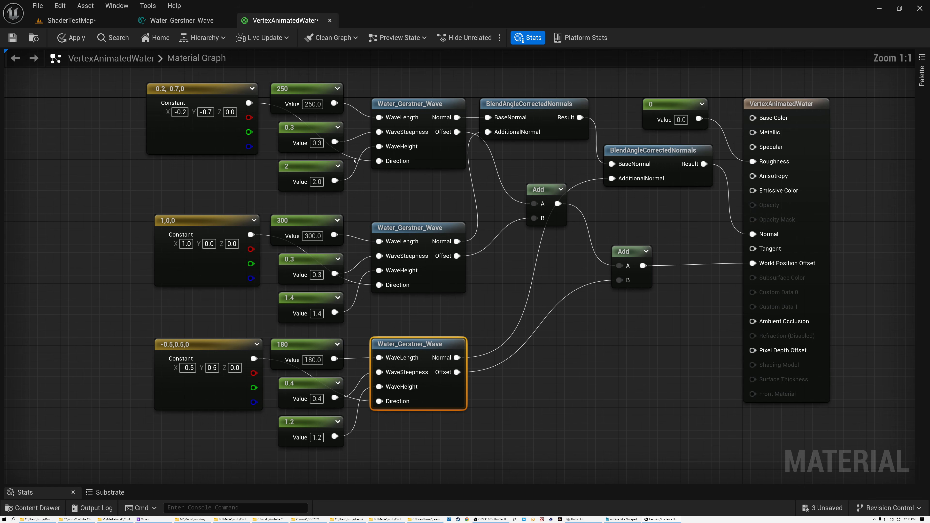
Step: Compare the WaveLength constants feeding the three Water_Gerstner_Wave nodes
left_click_drag(107, 84, 301, 441)
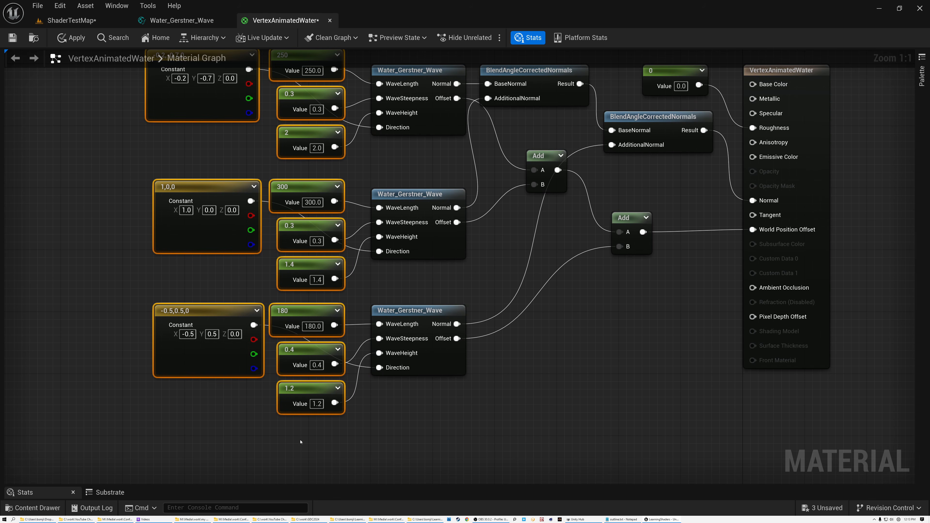
left_click(186, 153)
right_click_drag(205, 150, 207, 218)
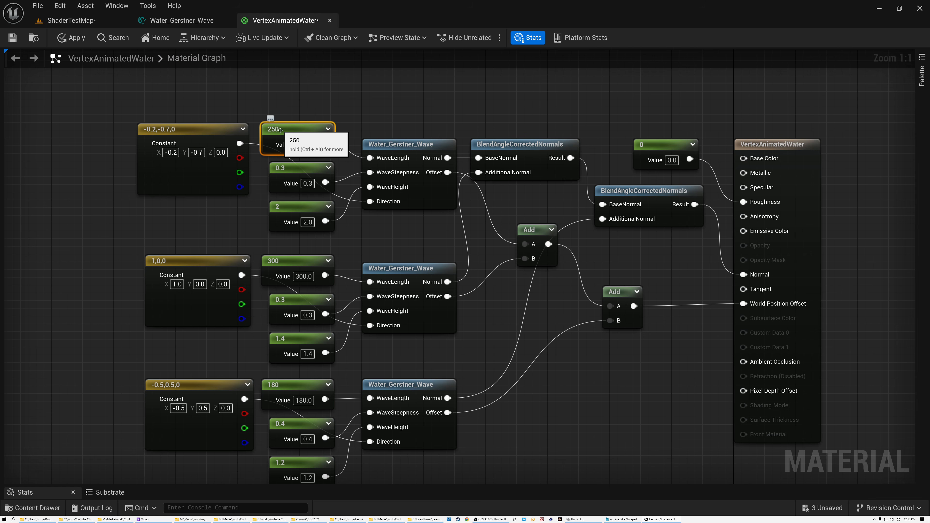
left_click(290, 263)
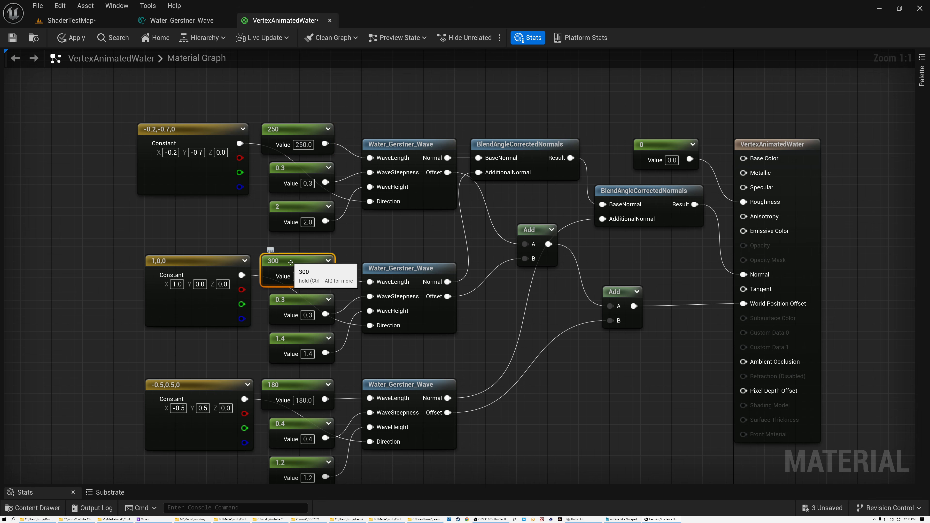
left_click(285, 389)
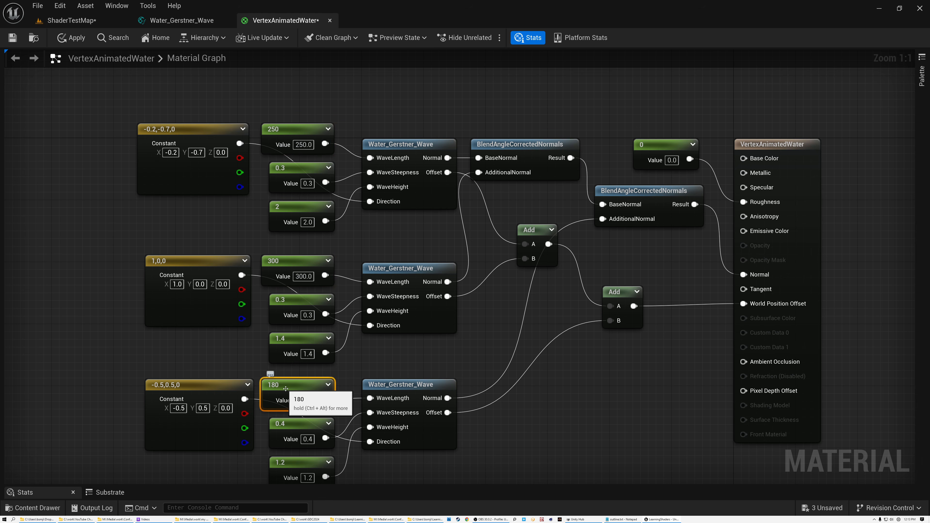
right_click_drag(361, 256, 378, 221)
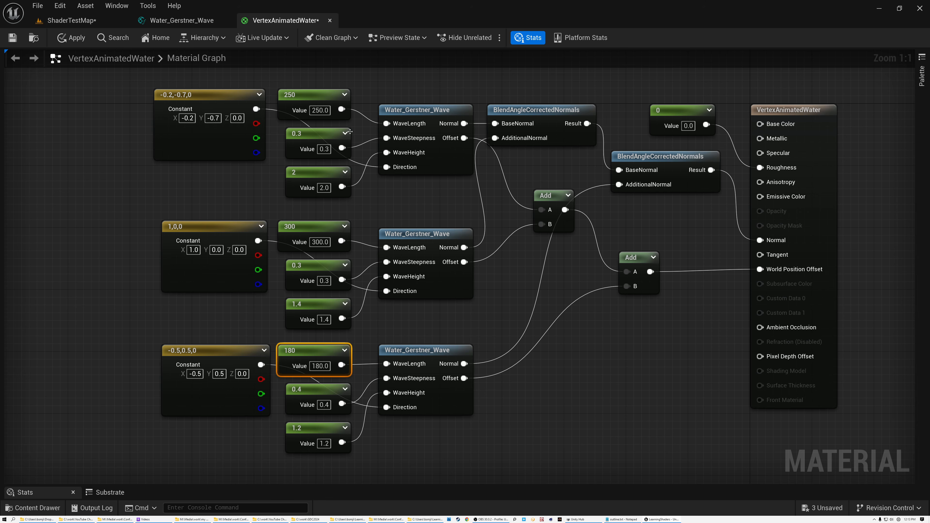
Step: Compare the WaveSteepness and WaveHeight constants of the three Water_Gerstner_Wave nodes
left_click(322, 136)
left_click(311, 266)
left_click(310, 390)
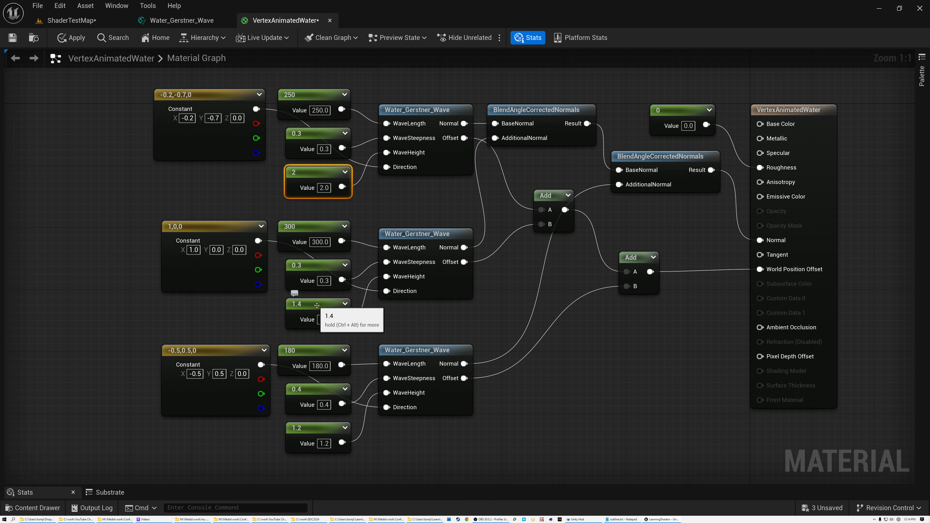
left_click(317, 427)
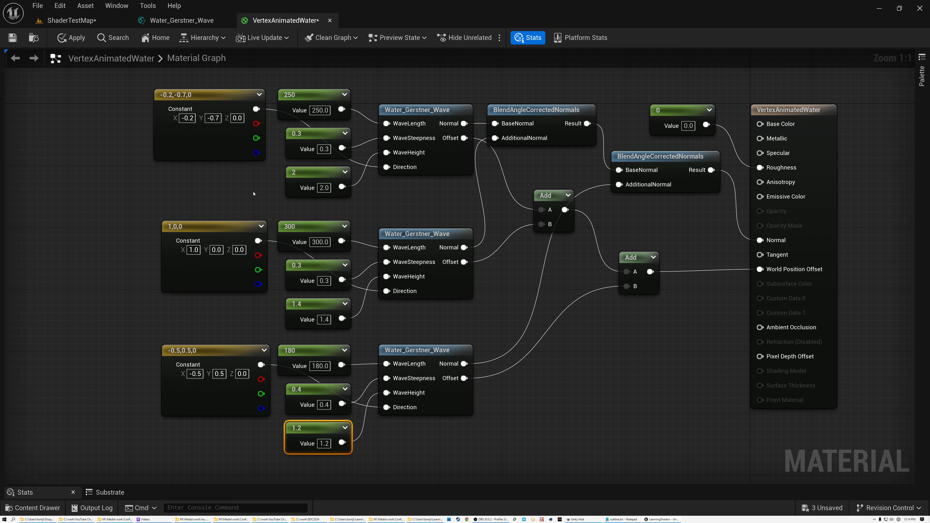
Step: Inspect the constant vectors that give the three Gerstner waves their directions
left_click(219, 100)
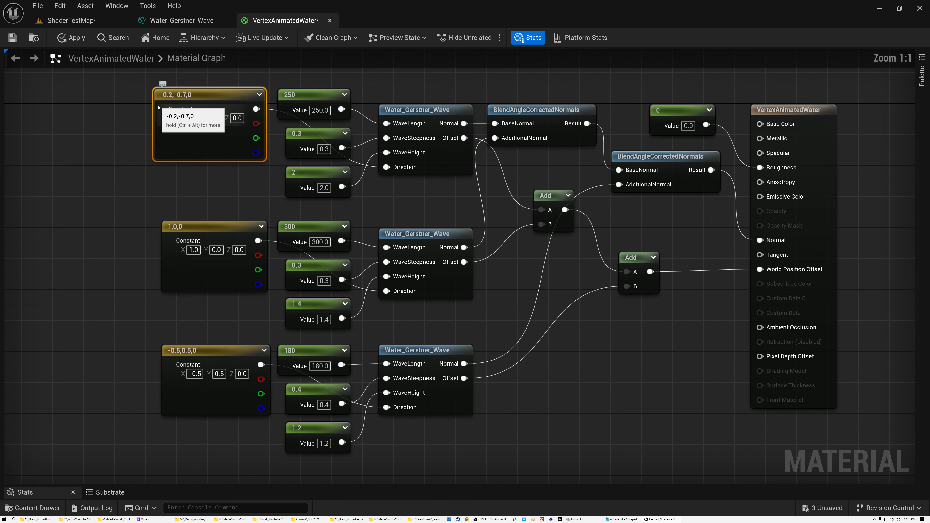
scroll(144, 123, "up", 1)
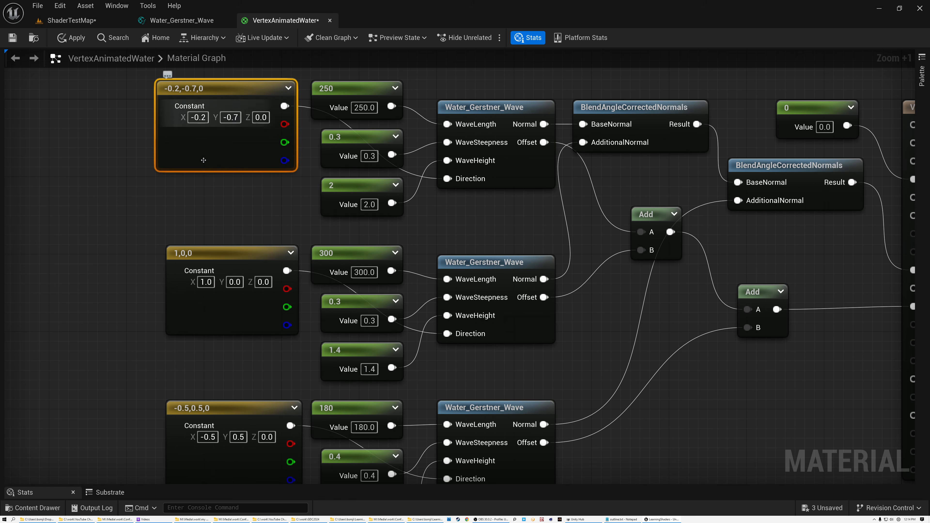
left_click(210, 259)
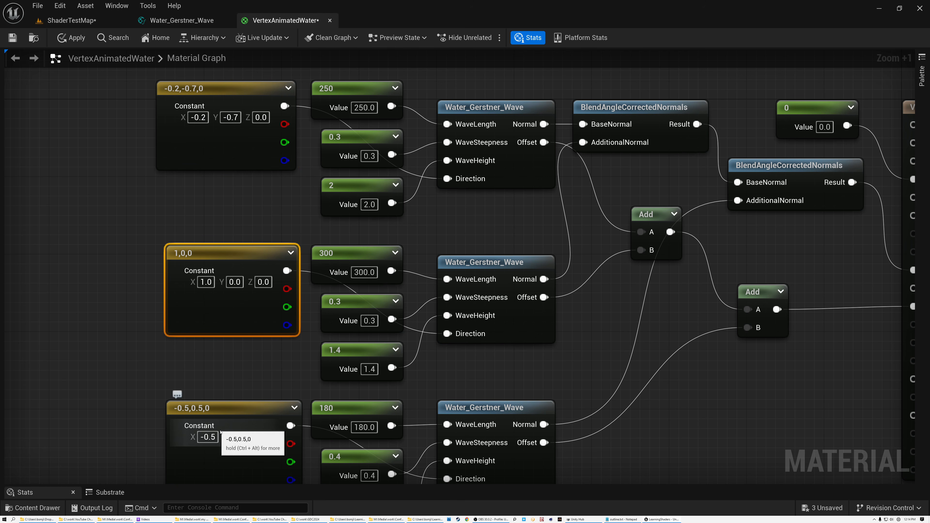
left_click(227, 110)
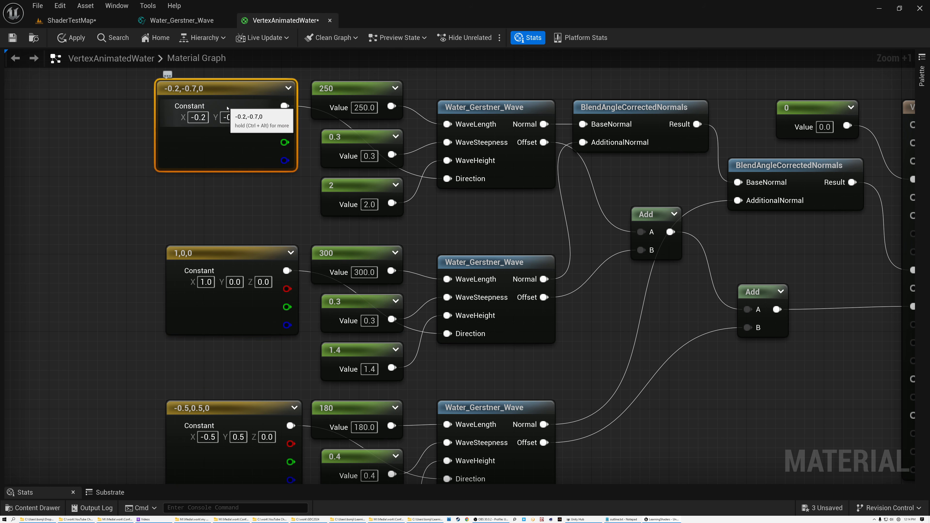
scroll(227, 108, "down", 2)
scroll(227, 108, "up", 1)
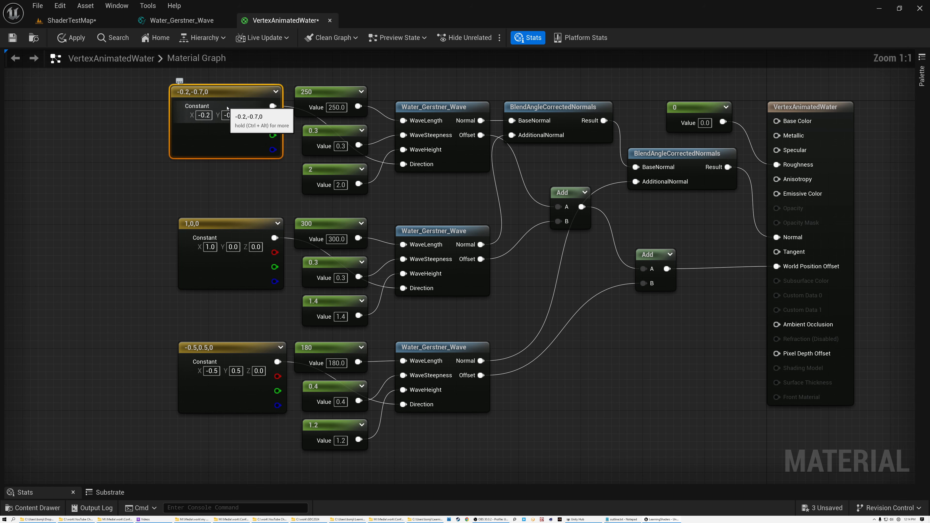
Step: Trace how the three waves' Offset outputs pass through the two Add nodes into World Position Offset
left_click(456, 111)
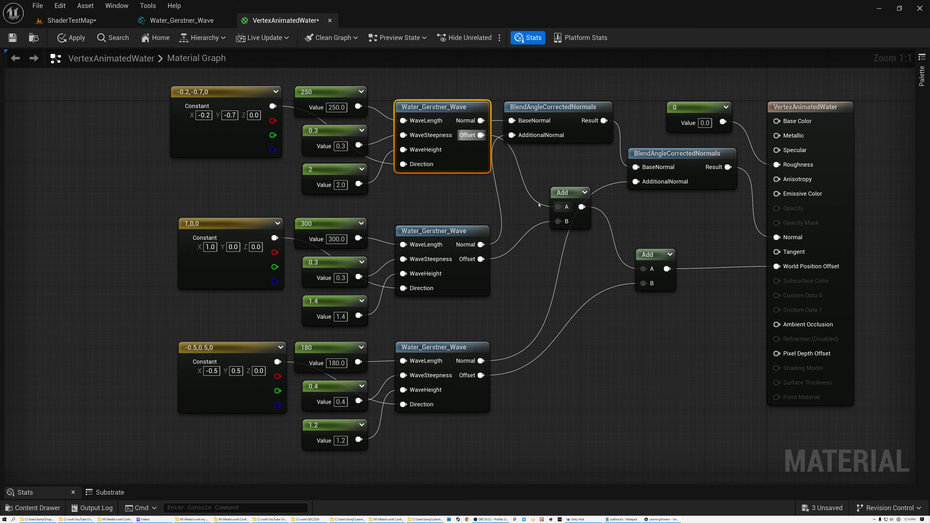
left_click(566, 199)
left_click(466, 141)
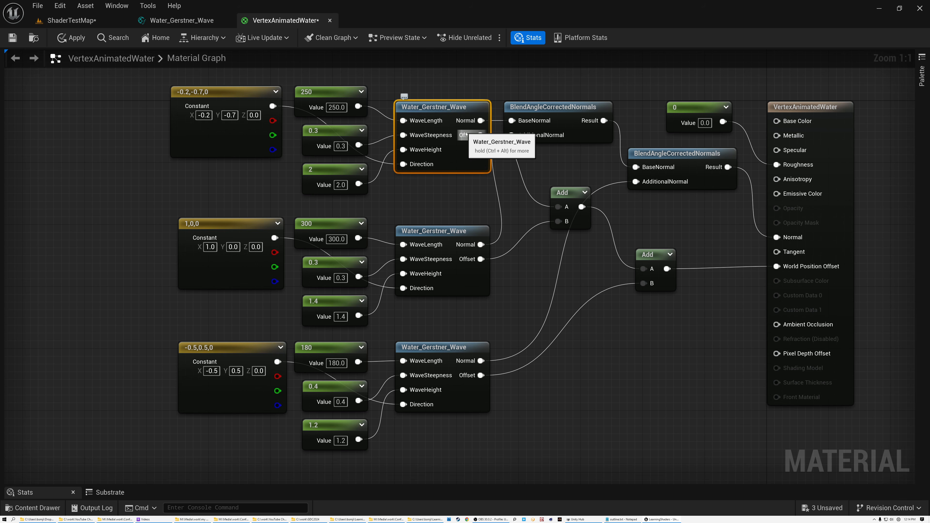
left_click(572, 215)
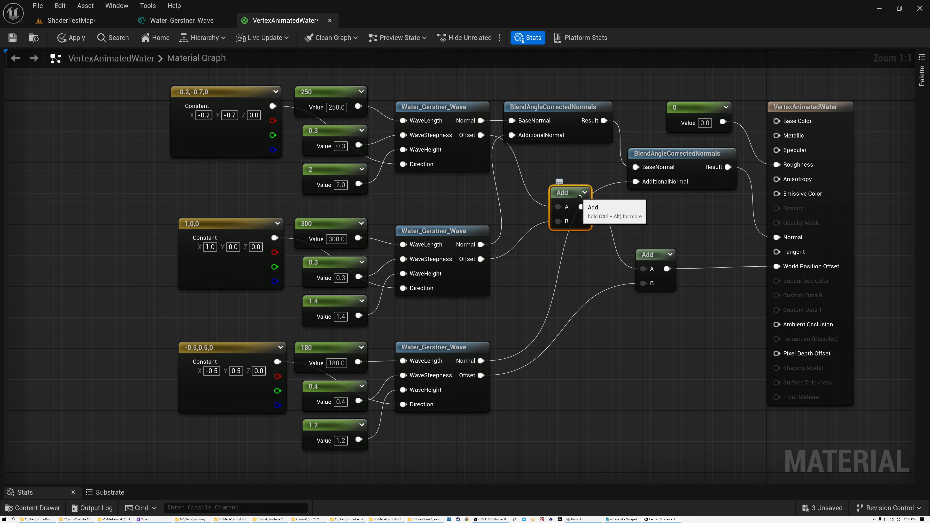
left_click(655, 273)
left_click(405, 353)
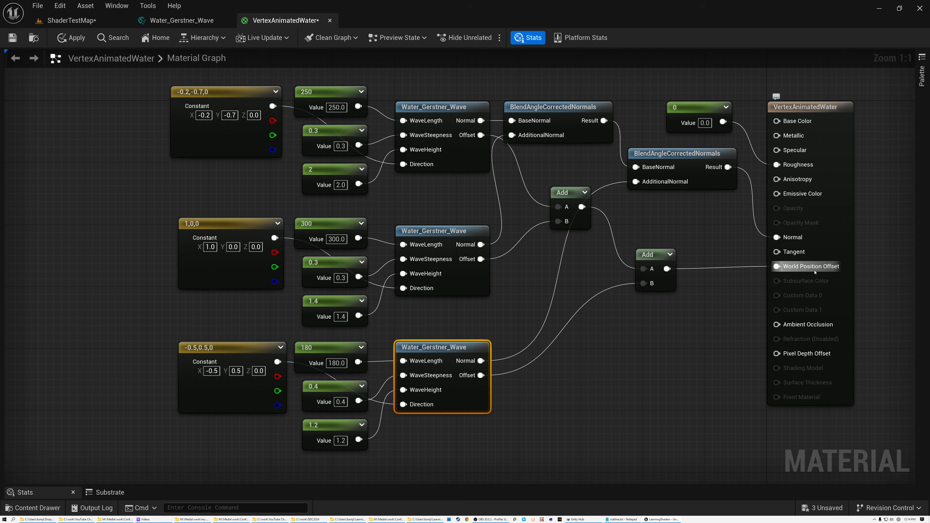
Step: Trace the three waves' Normal outputs through both BlendAngleCorrectedNormals nodes to the material's Normal input
left_click(462, 121)
scroll(462, 120, "up", 5)
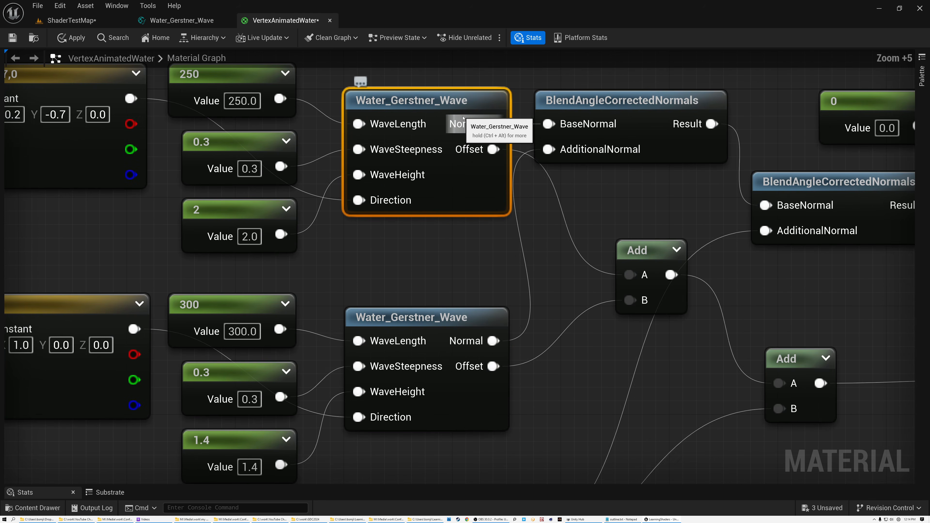
left_click(620, 100)
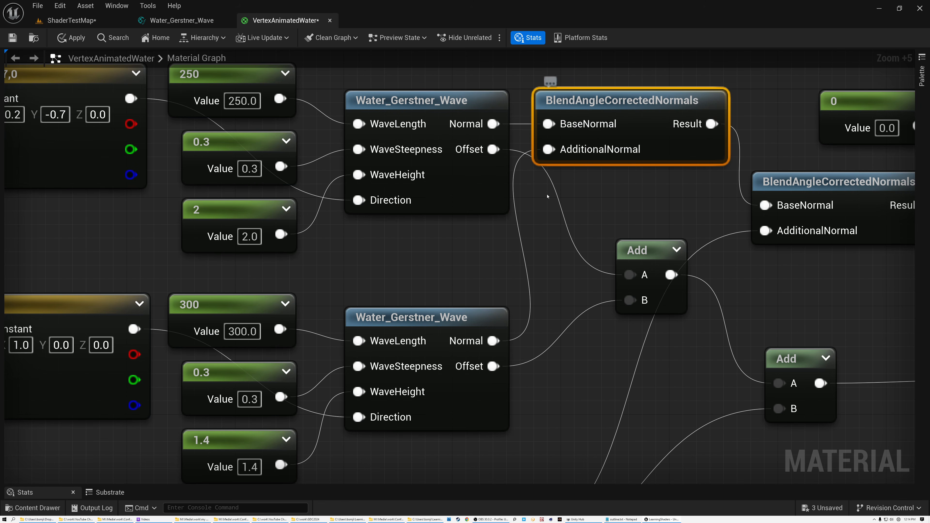
left_click(481, 314)
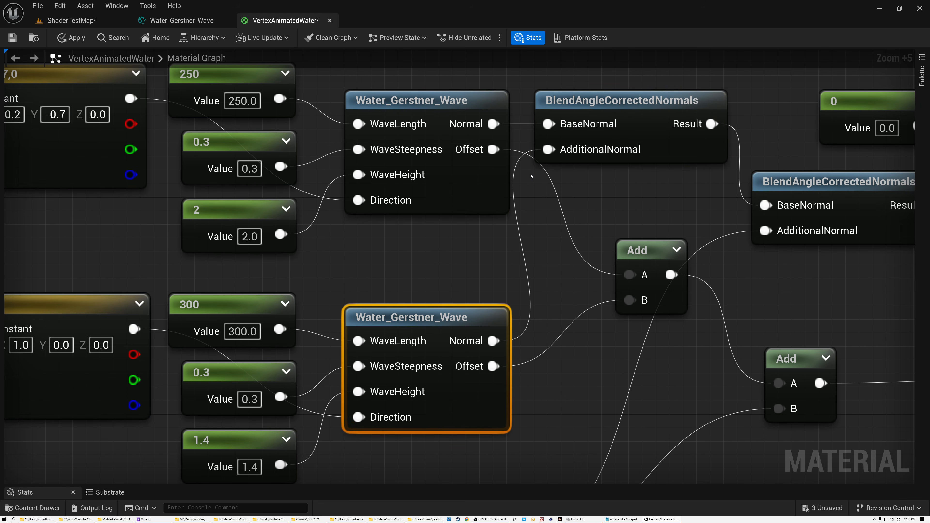
scroll(442, 318, "down", 5)
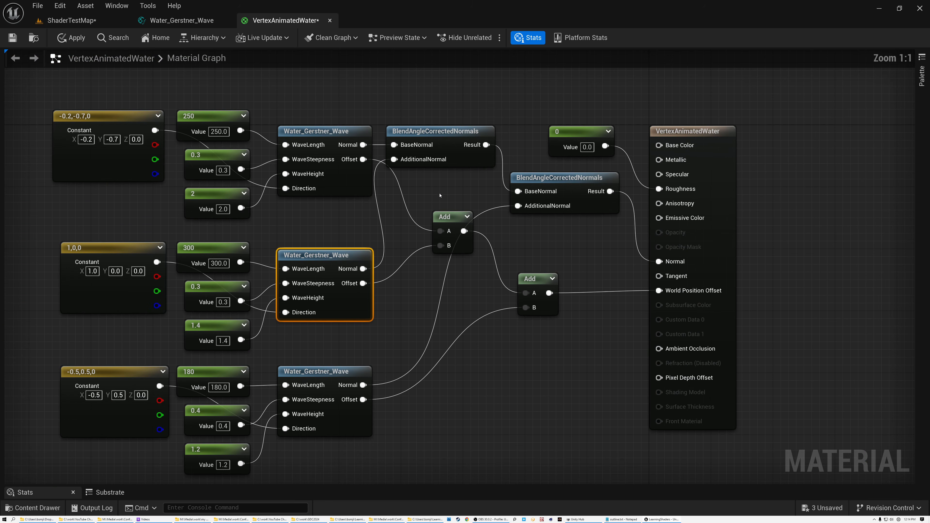
left_click(549, 179)
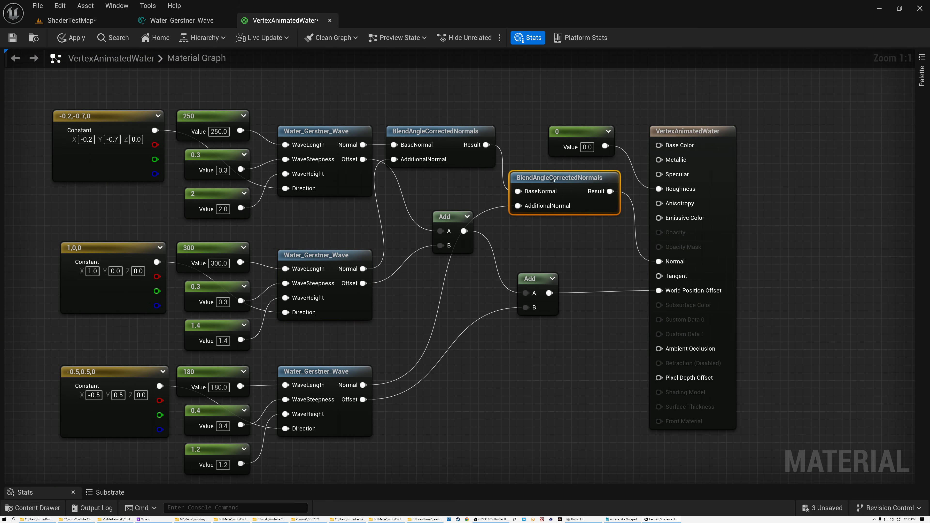
left_click(345, 372)
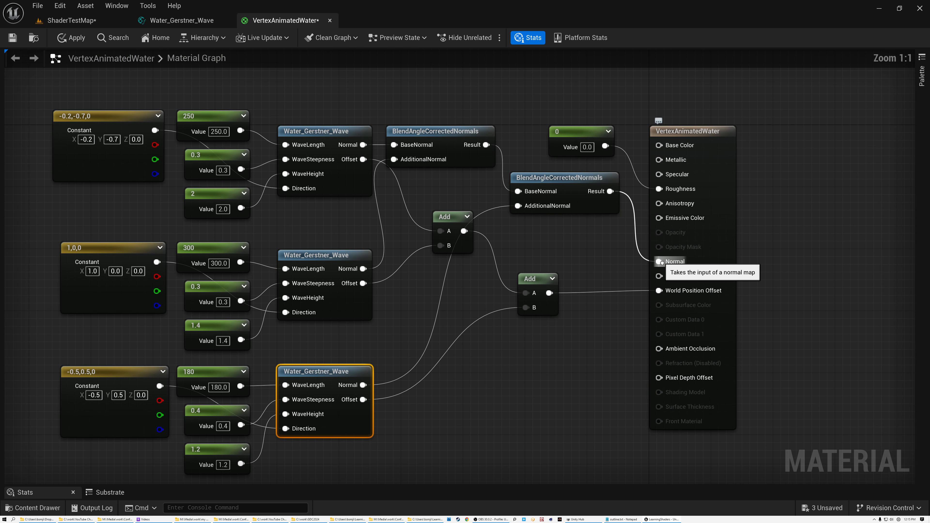
scroll(662, 262, "up", 2, "ctrl")
scroll(662, 262, "down", 3)
right_click_drag(599, 260, 698, 259)
scroll(675, 259, "up", 1)
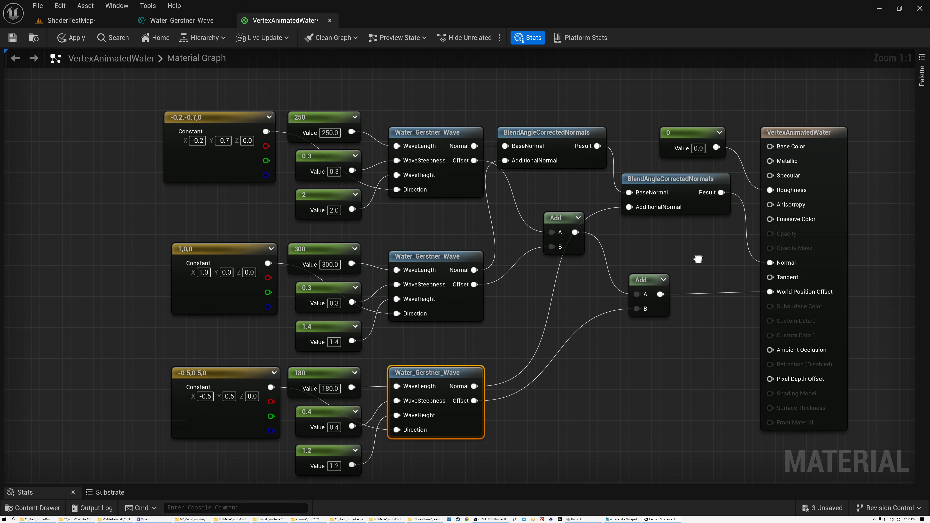
Step: Open the Water_Gerstner_Wave function from the third wave node and review its full graph with the Details area collapsed
left_click_drag(130, 93, 729, 467)
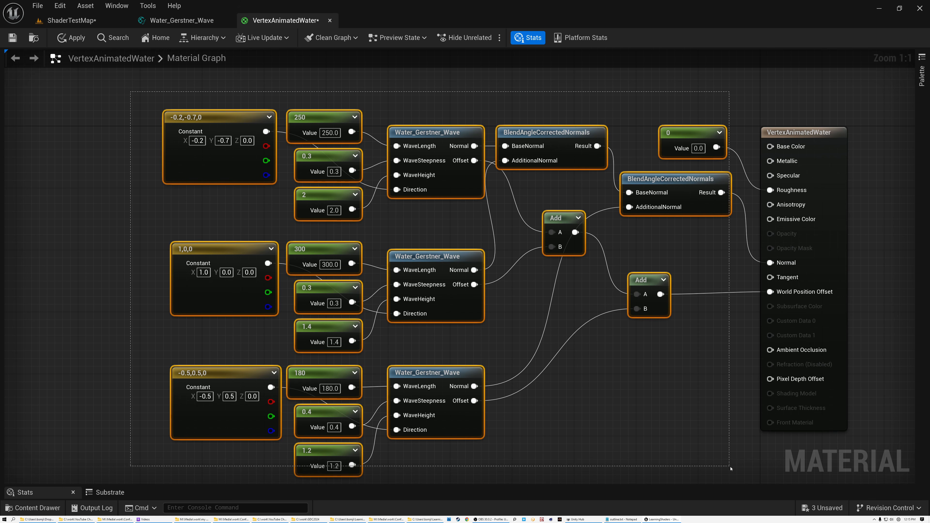
left_click(434, 188)
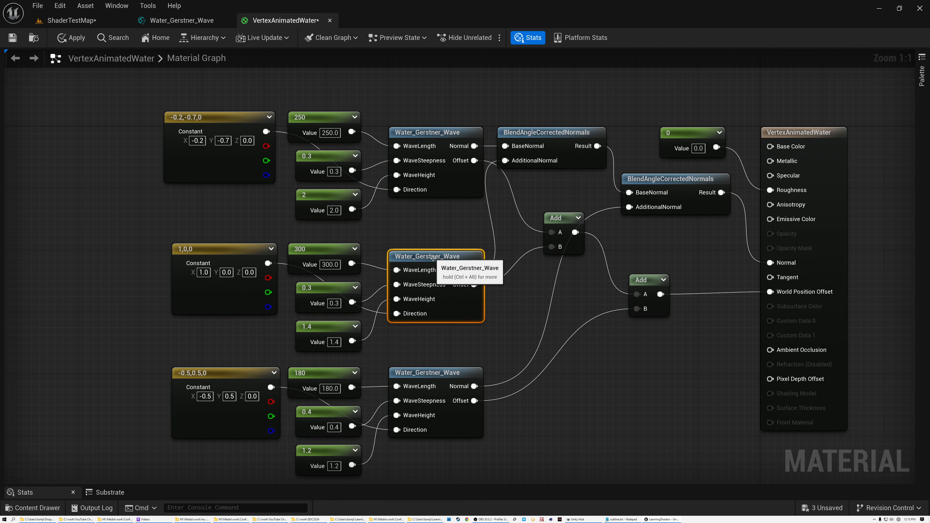
double_click(437, 373)
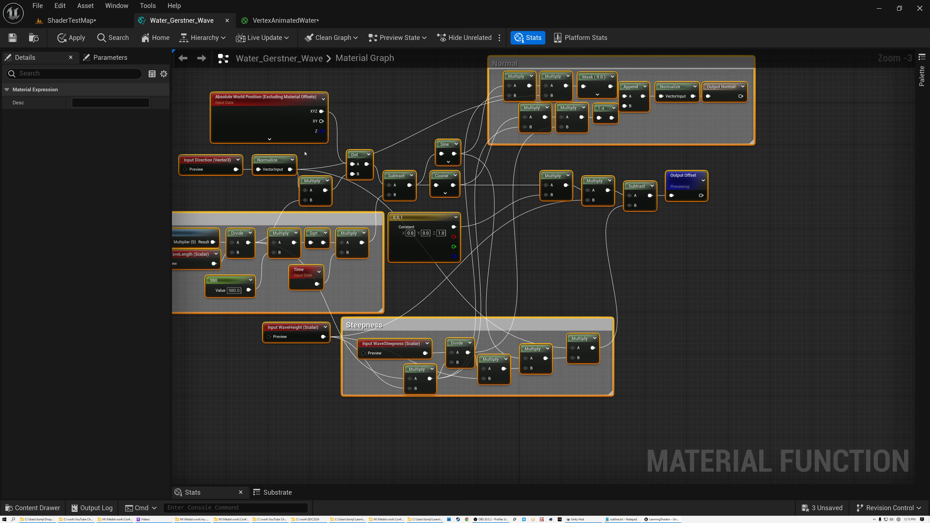
right_click_drag(424, 125, 505, 148)
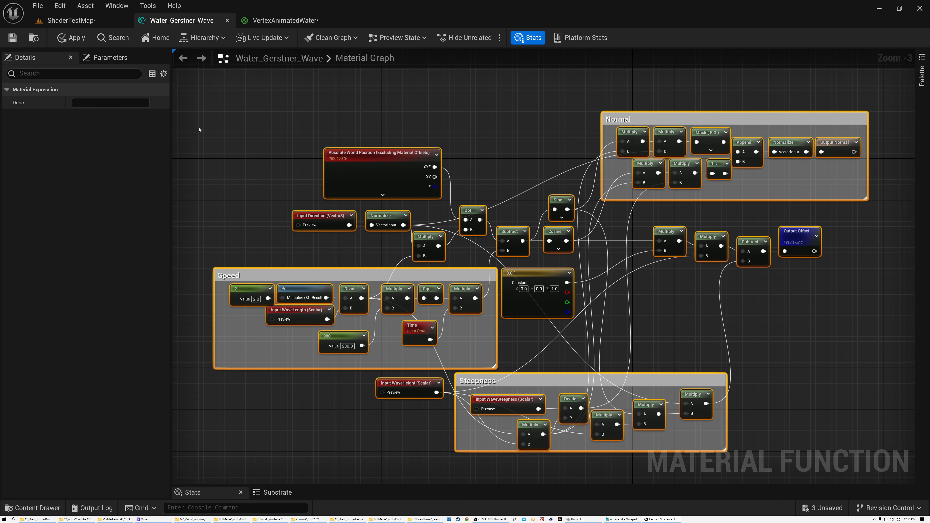
left_click_drag(170, 147, 4, 146)
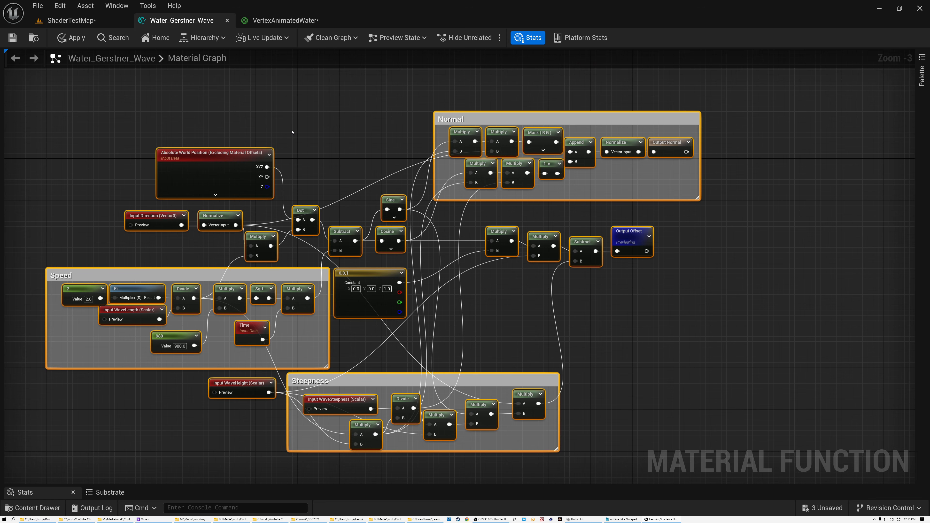
scroll(292, 132, "up", 1)
right_click_drag(305, 131, 342, 118)
Step: Return to the ShaderTestMap level and watch the animated water surface around the rocks from slightly different angles
left_click(88, 22)
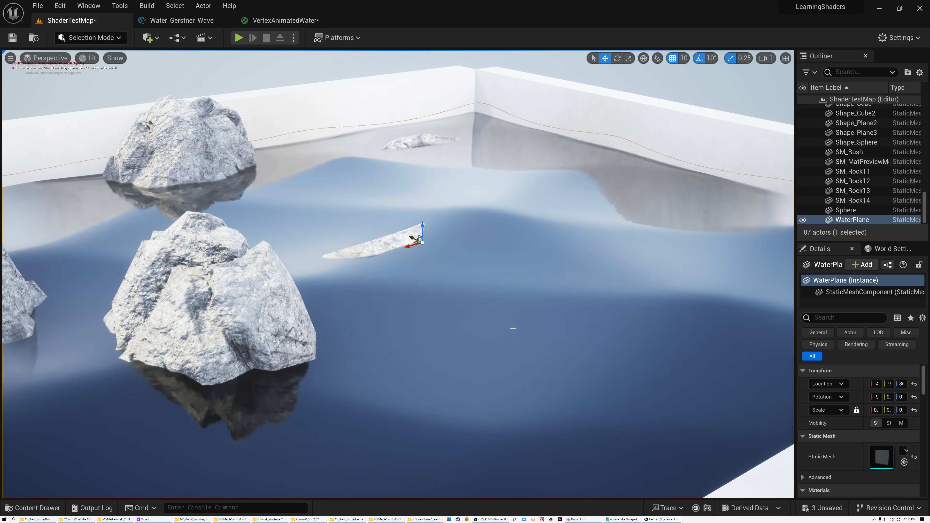
mouse_move(578, 322)
right_mouse_down()
mouse_move(524, 322)
mouse_move(603, 325)
mouse_move(601, 336)
mouse_move(596, 323)
right_mouse_up()
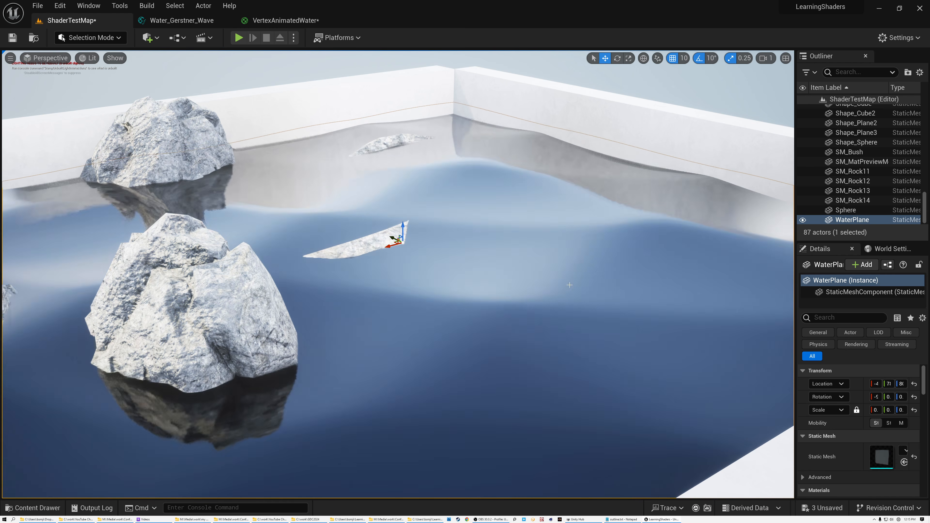
mouse_move(602, 277)
right_mouse_down()
mouse_move(572, 277)
mouse_move(601, 281)
right_mouse_up()
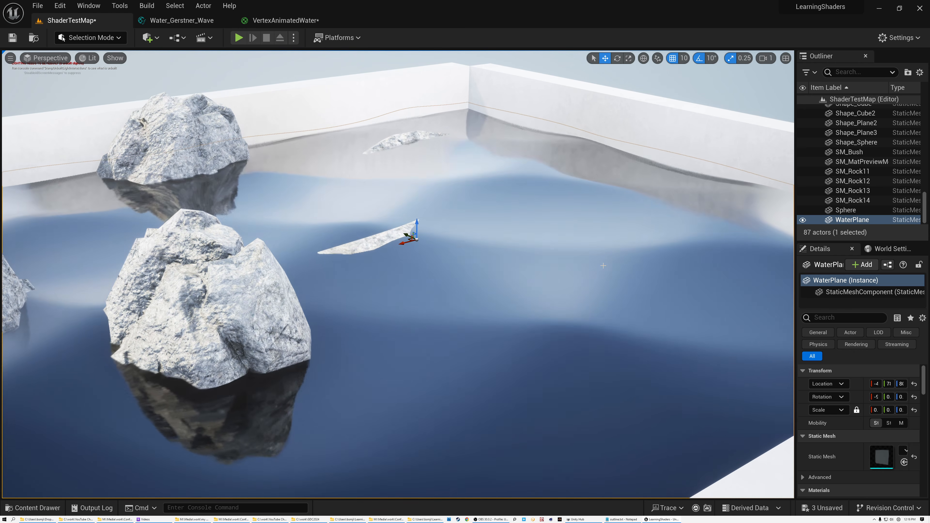